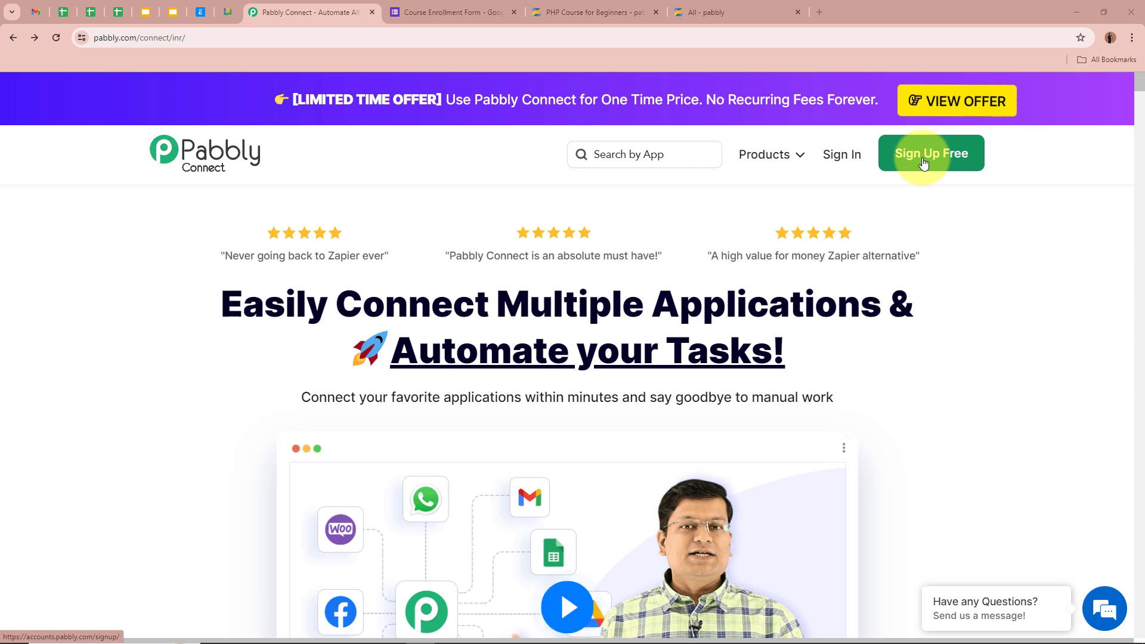
Sign in and reach the Pabbly Connect dashboard via Access Now on the apps list
{"action": "left_click", "coordinate": [838, 162]}
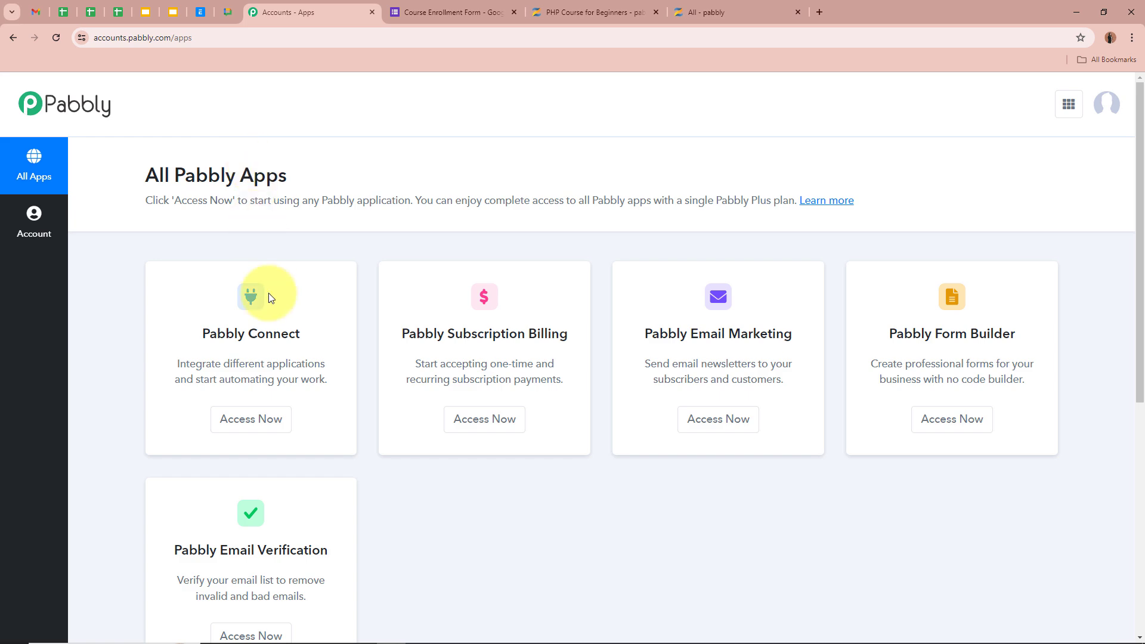
{"action": "left_click_drag", "start_coordinate": [190, 334], "coordinate": [351, 335]}
{"action": "left_click", "coordinate": [348, 334]}
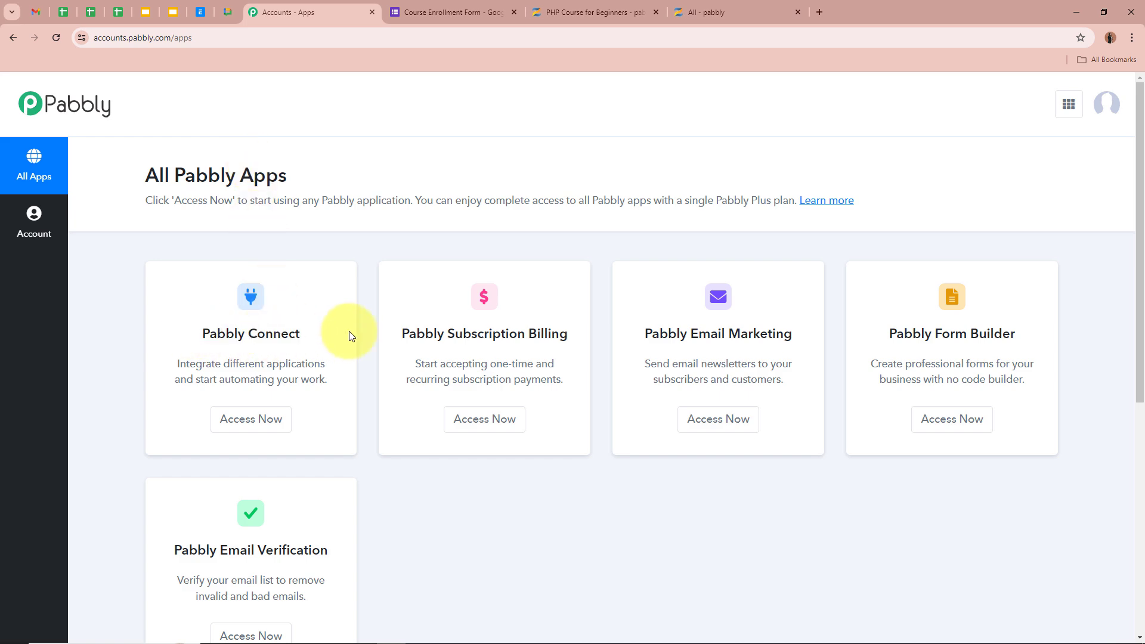
{"action": "left_click", "coordinate": [278, 421]}
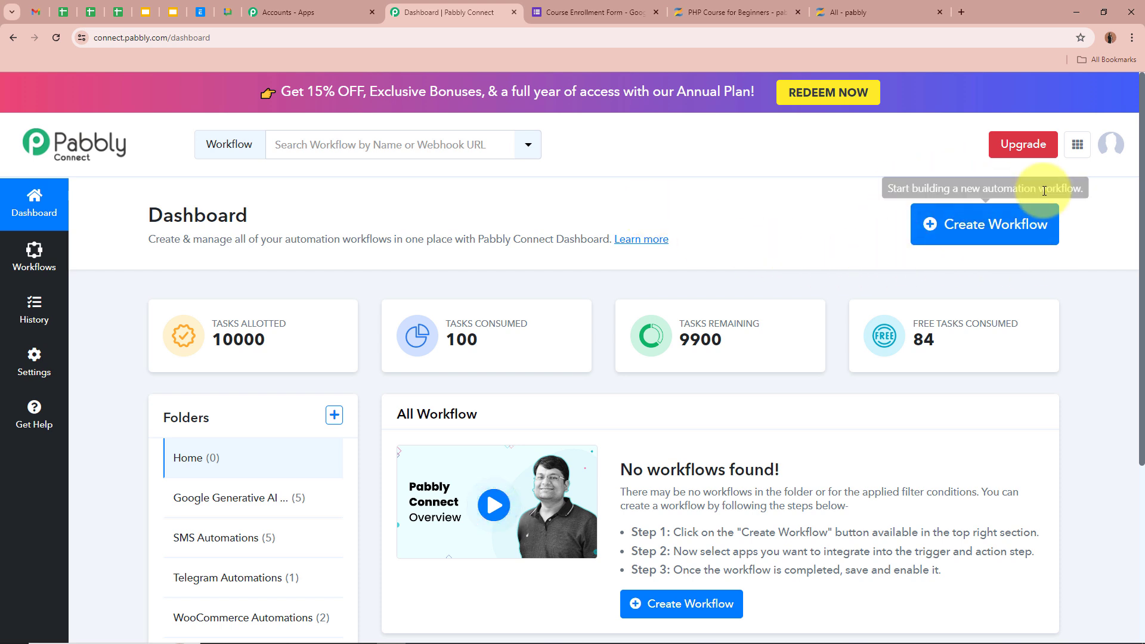
Create workflow 'Enroll User in Zenler Course on Google Forms Submission' filed under Zenler Automations
{"action": "left_click", "coordinate": [998, 224]}
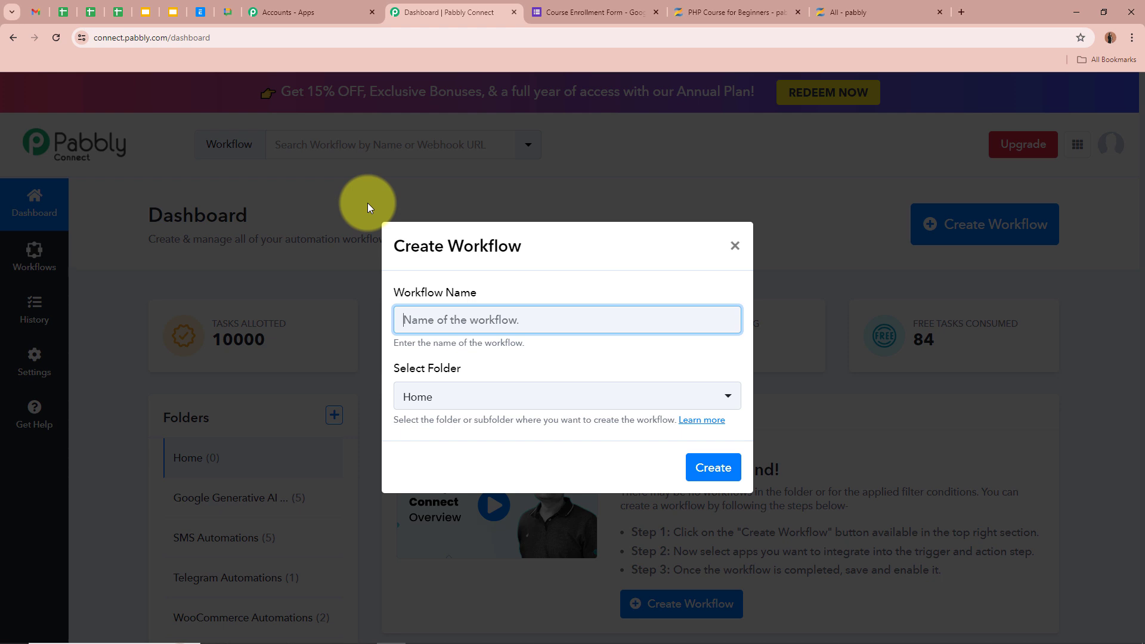
{"action": "type", "text": "Enroll User in Zenler Course on Google Forms Submission"}
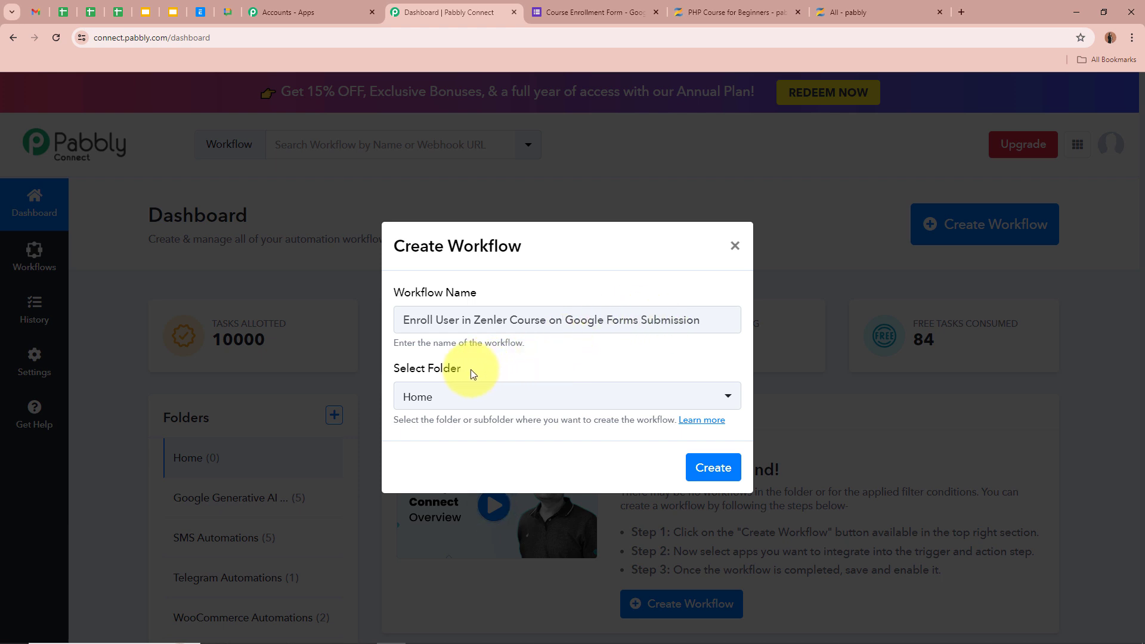
{"action": "left_click_drag", "start_coordinate": [470, 369], "coordinate": [388, 370]}
{"action": "left_click", "coordinate": [518, 363]}
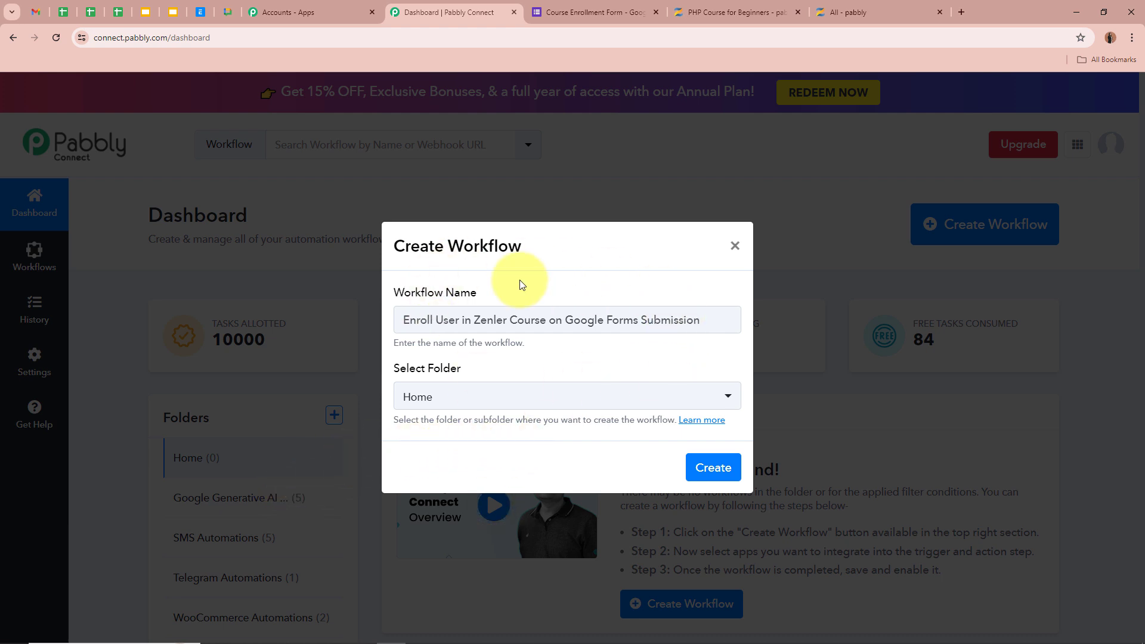
{"action": "left_click", "coordinate": [489, 398]}
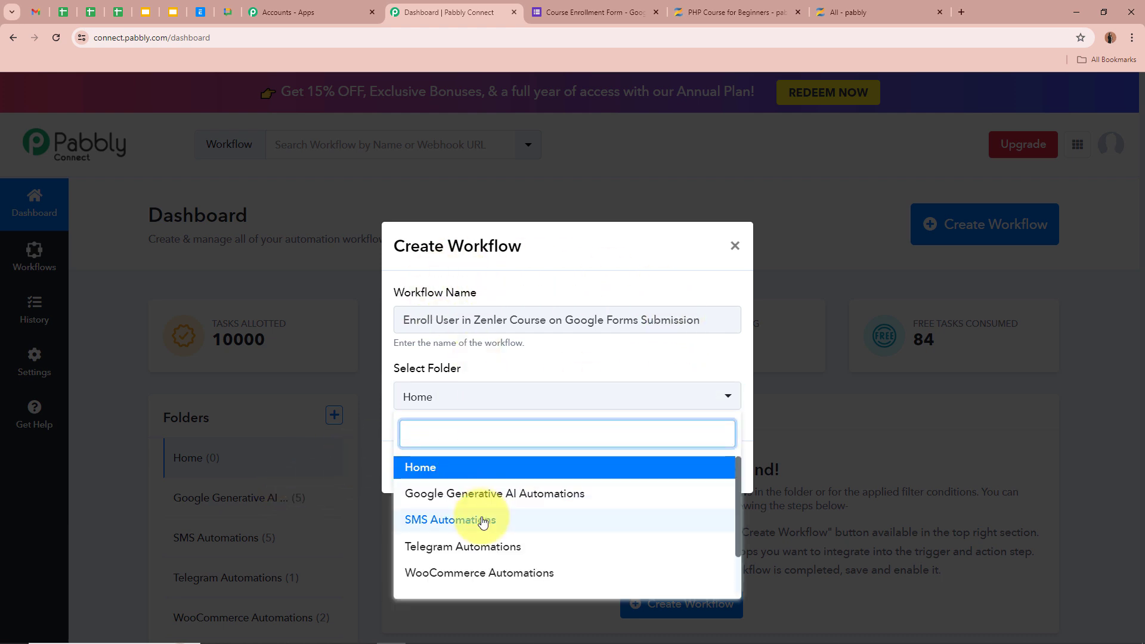
{"action": "scroll", "coordinate": [475, 523], "scroll_direction": "down", "scroll_amount": 1}
{"action": "left_click", "coordinate": [418, 574]}
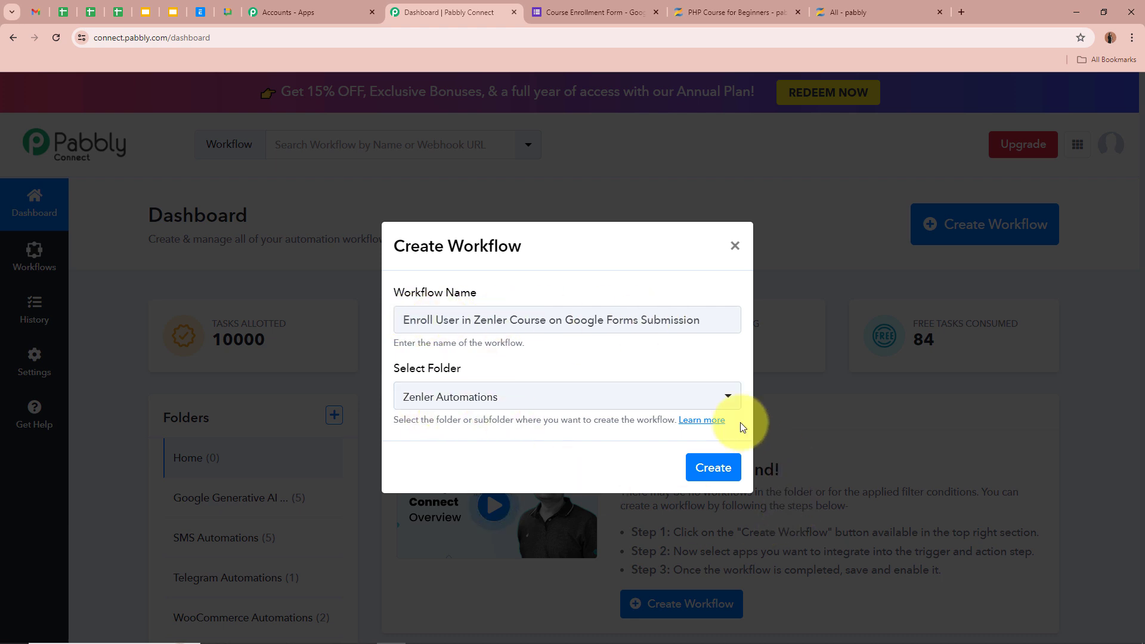
{"action": "left_click", "coordinate": [696, 467]}
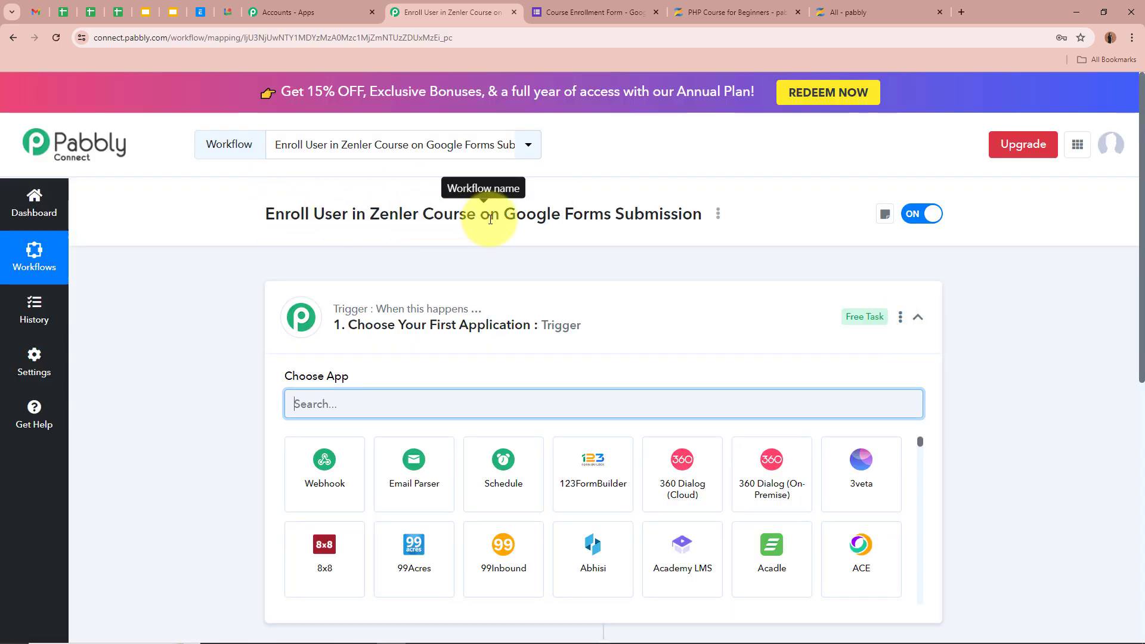
Search 'Google' for the trigger app, pick Google Forms, and select event New Response Received
{"action": "left_click", "coordinate": [608, 333]}
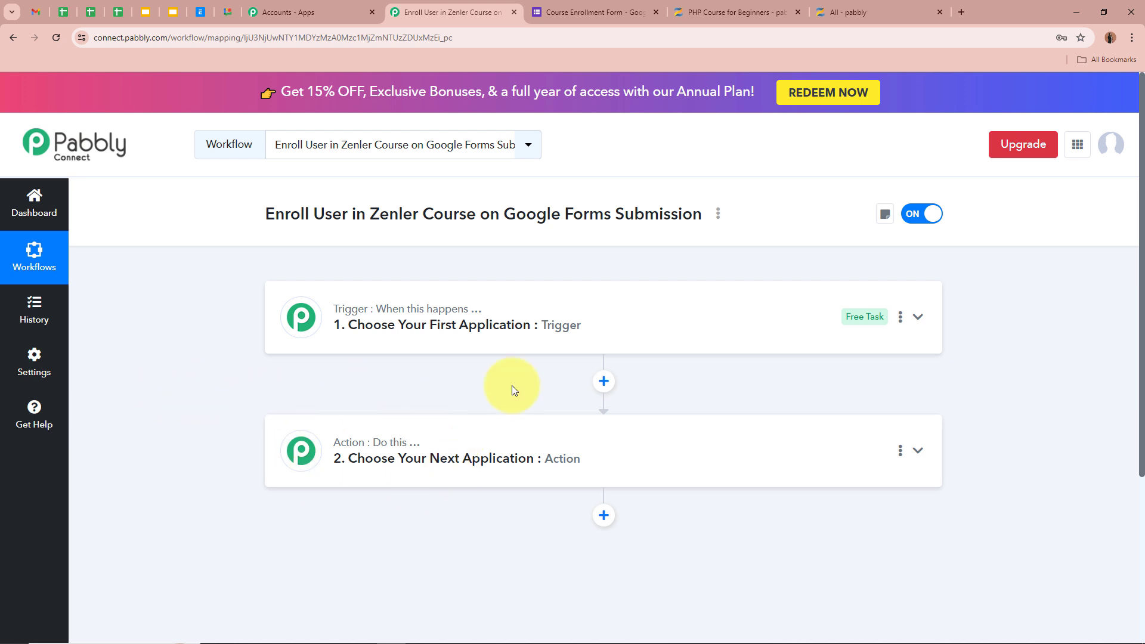
{"action": "left_click", "coordinate": [916, 318]}
{"action": "left_click", "coordinate": [573, 392]}
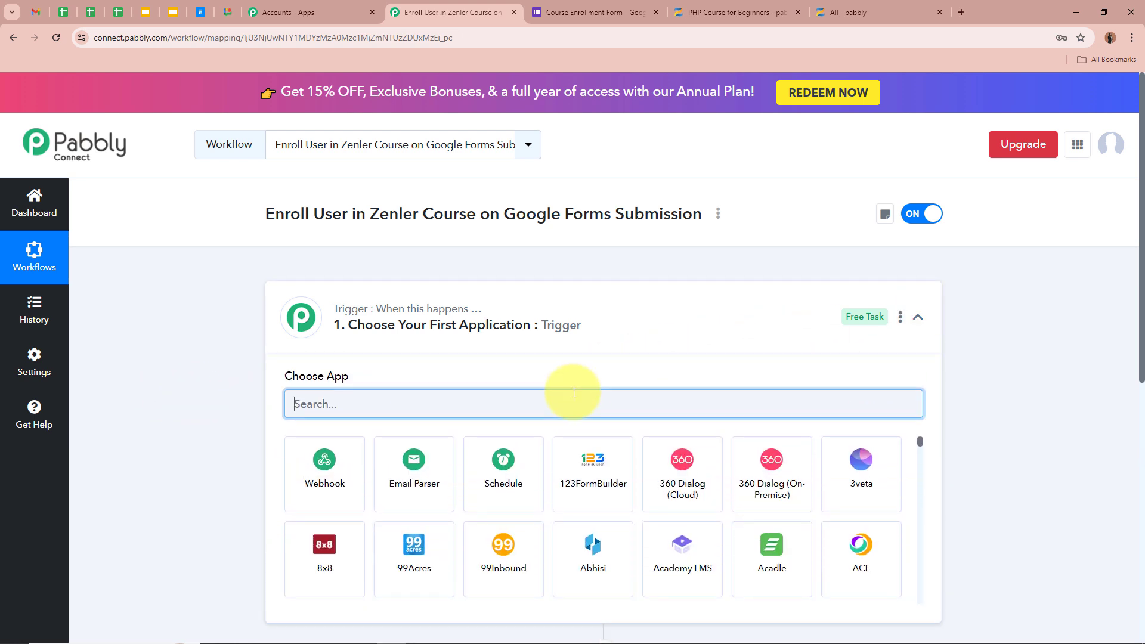
{"action": "type", "text": "Google"}
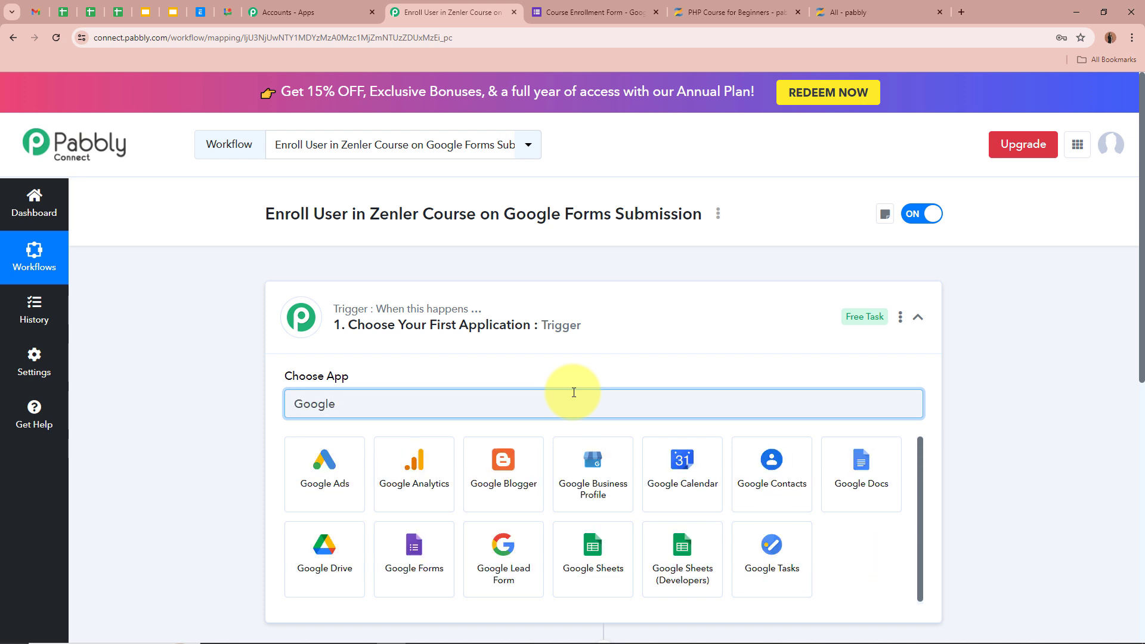
{"action": "left_click", "coordinate": [414, 552]}
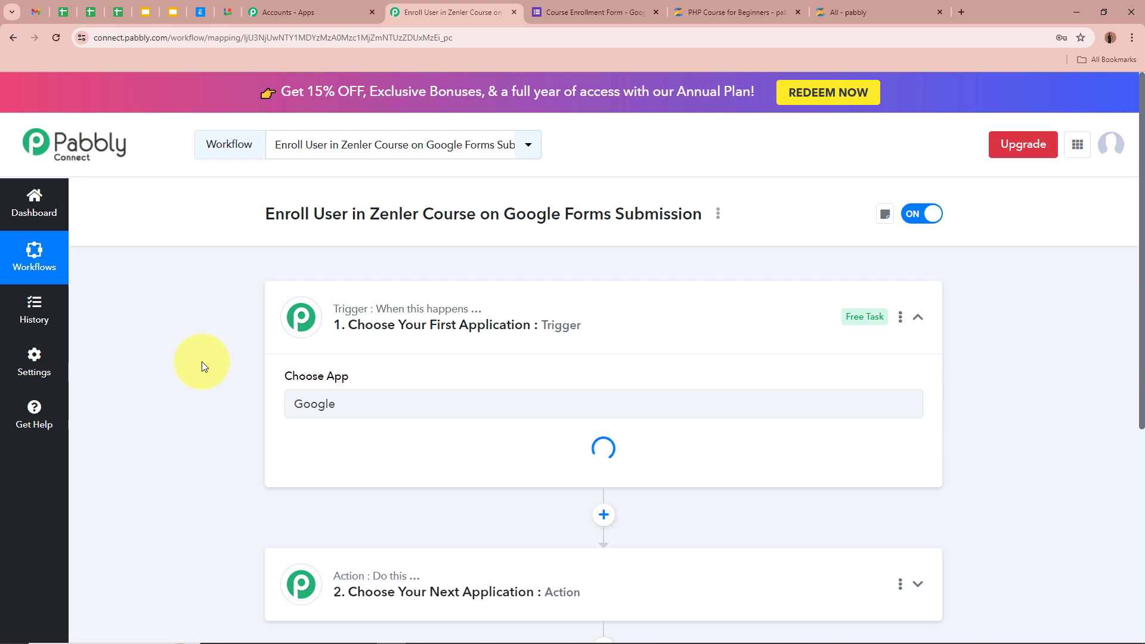
{"action": "left_click", "coordinate": [331, 477]}
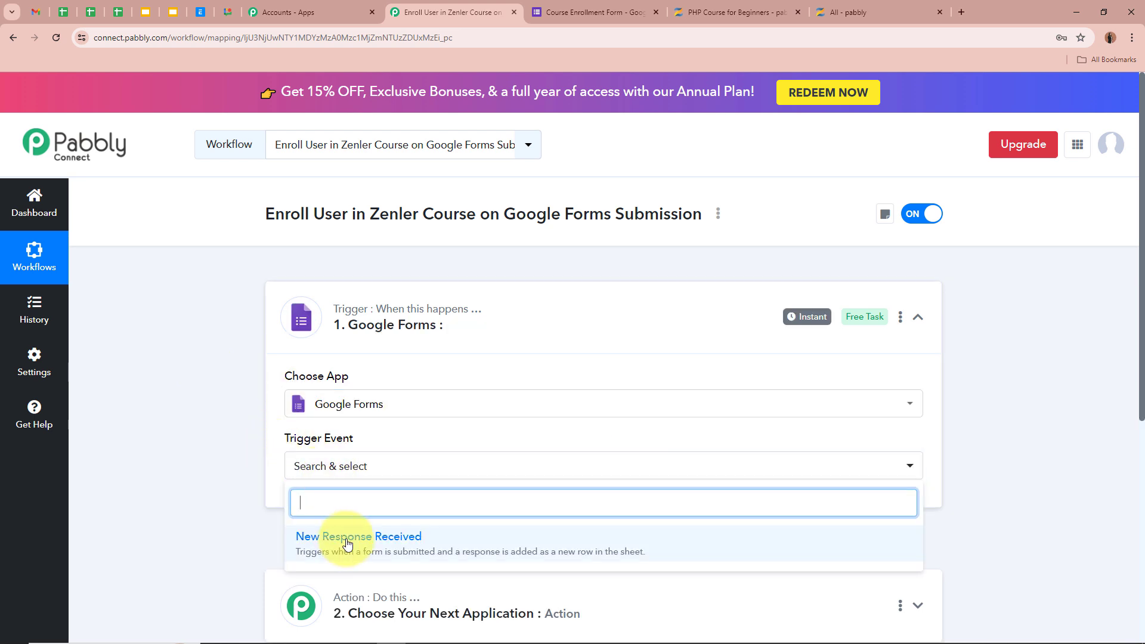
{"action": "left_click", "coordinate": [322, 535]}
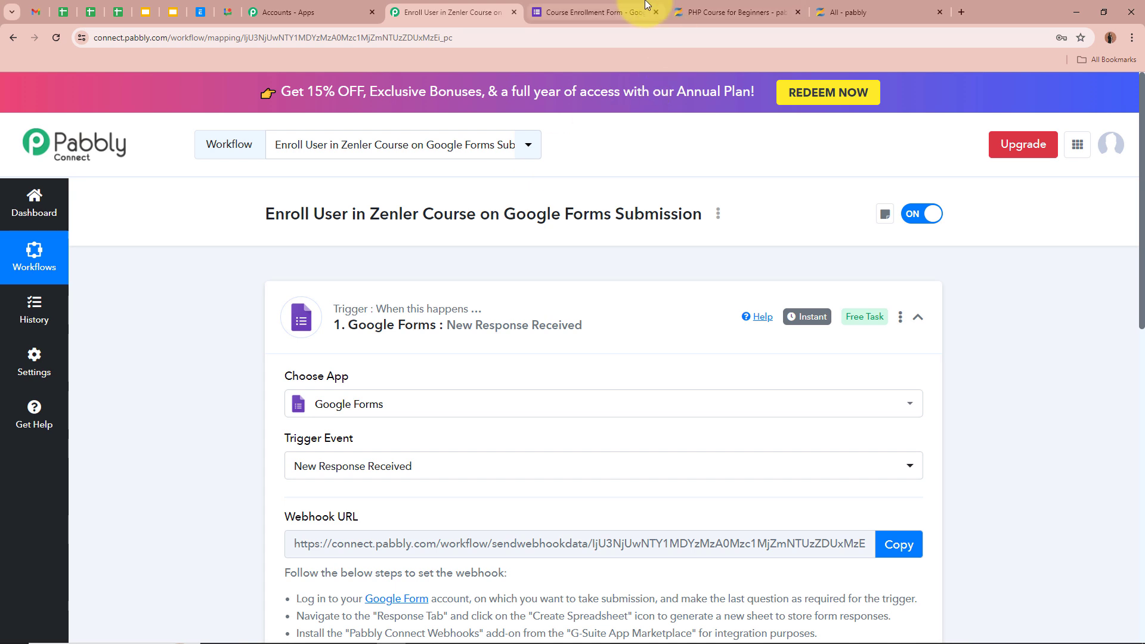
Check the Course Enrollment Form tab, then return to the workflow's trigger setup
{"action": "left_click", "coordinate": [625, 9]}
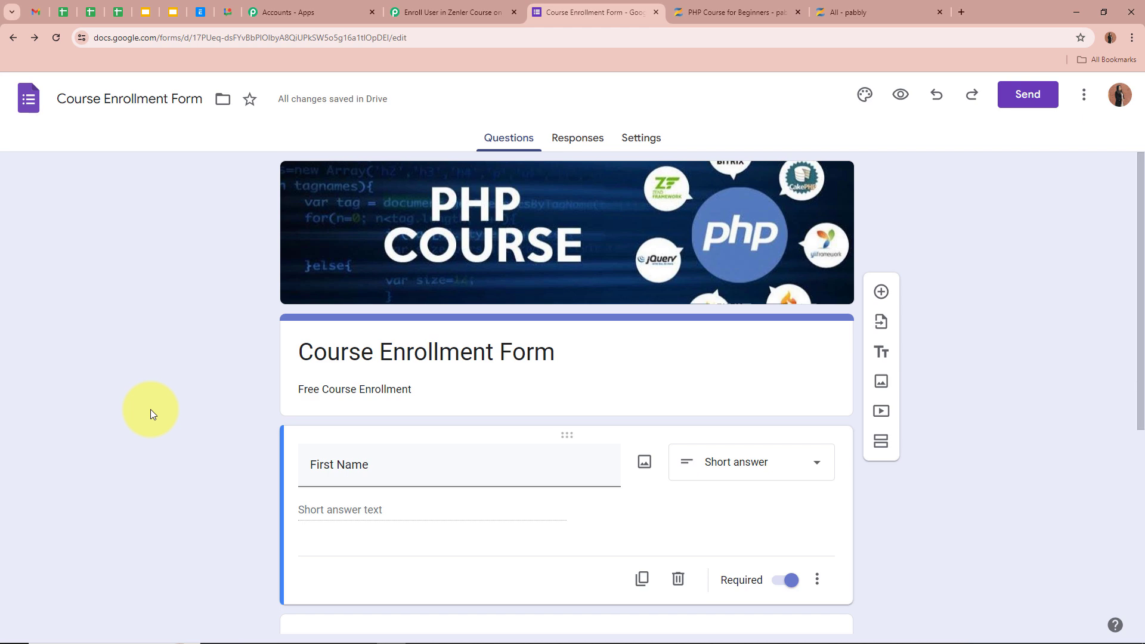
{"action": "left_click", "coordinate": [453, 12]}
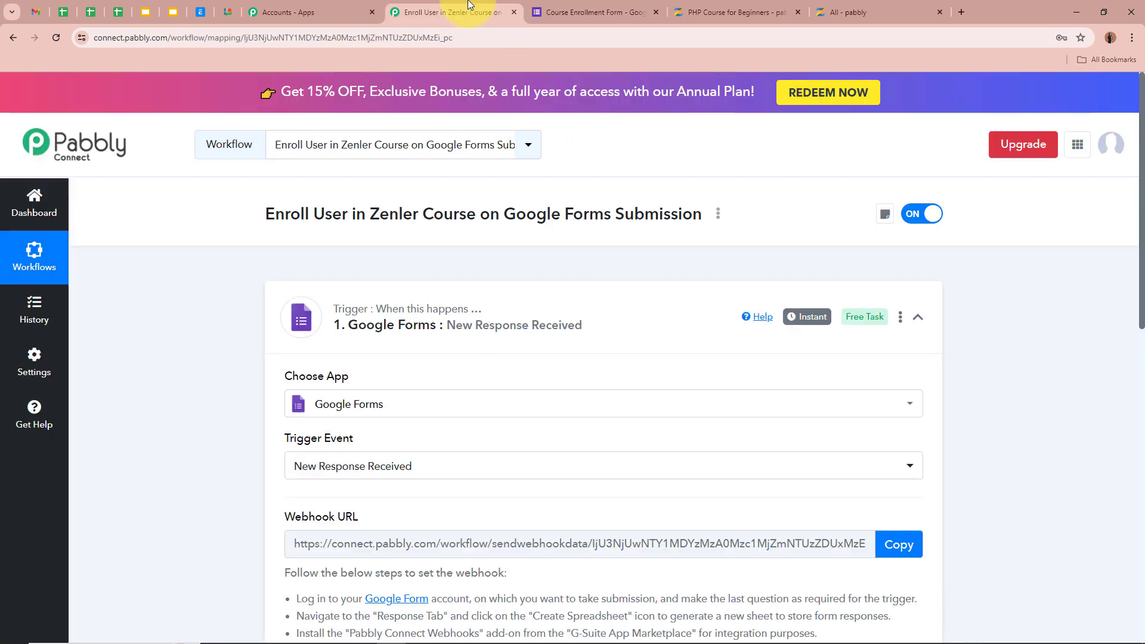
{"action": "scroll", "coordinate": [224, 491], "scroll_direction": "down", "scroll_amount": 2}
{"action": "scroll", "coordinate": [225, 491], "scroll_direction": "down", "scroll_amount": 3}
{"action": "scroll", "coordinate": [225, 492], "scroll_direction": "up", "scroll_amount": 1}
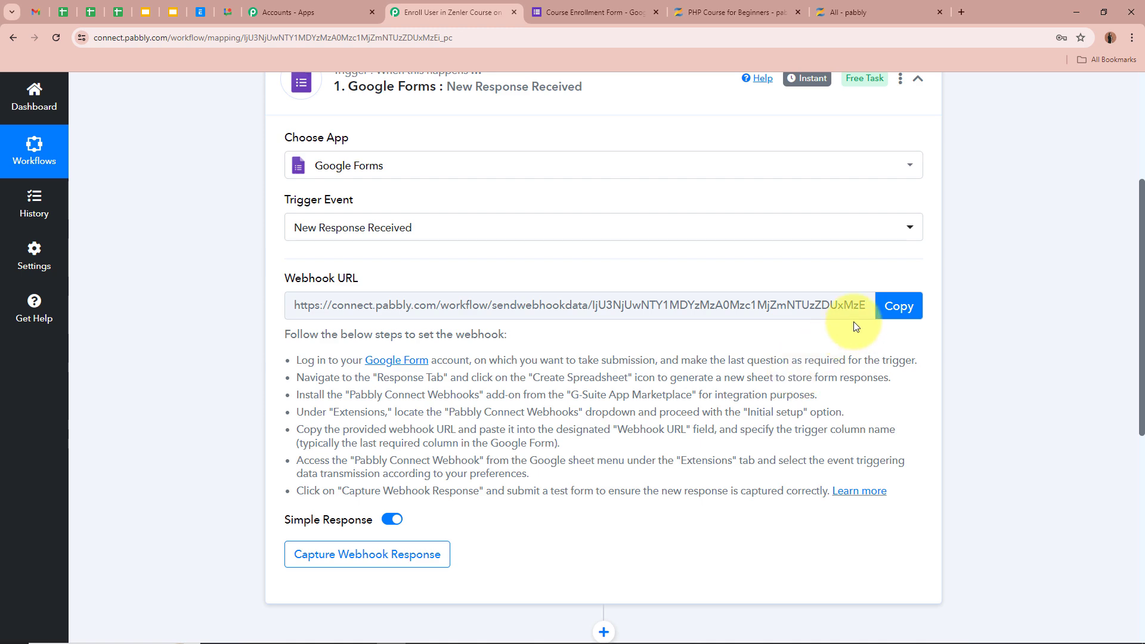
Copy the Google Forms trigger's webhook URL and review the webhook setup instructions
{"action": "left_click", "coordinate": [898, 306]}
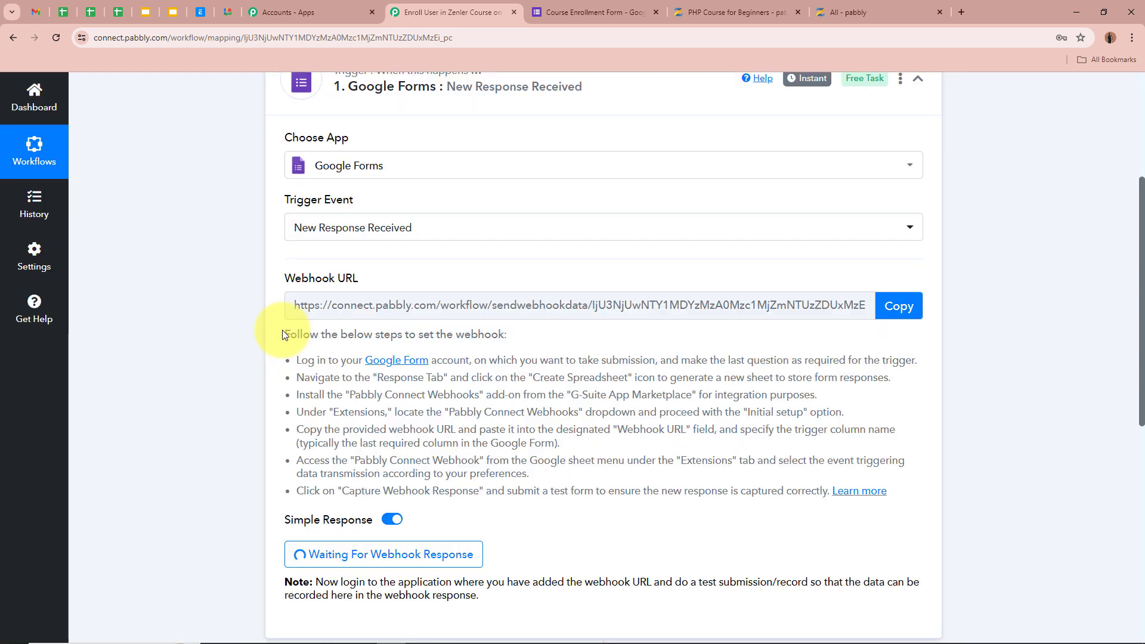
{"action": "left_click_drag", "start_coordinate": [281, 332], "coordinate": [721, 493]}
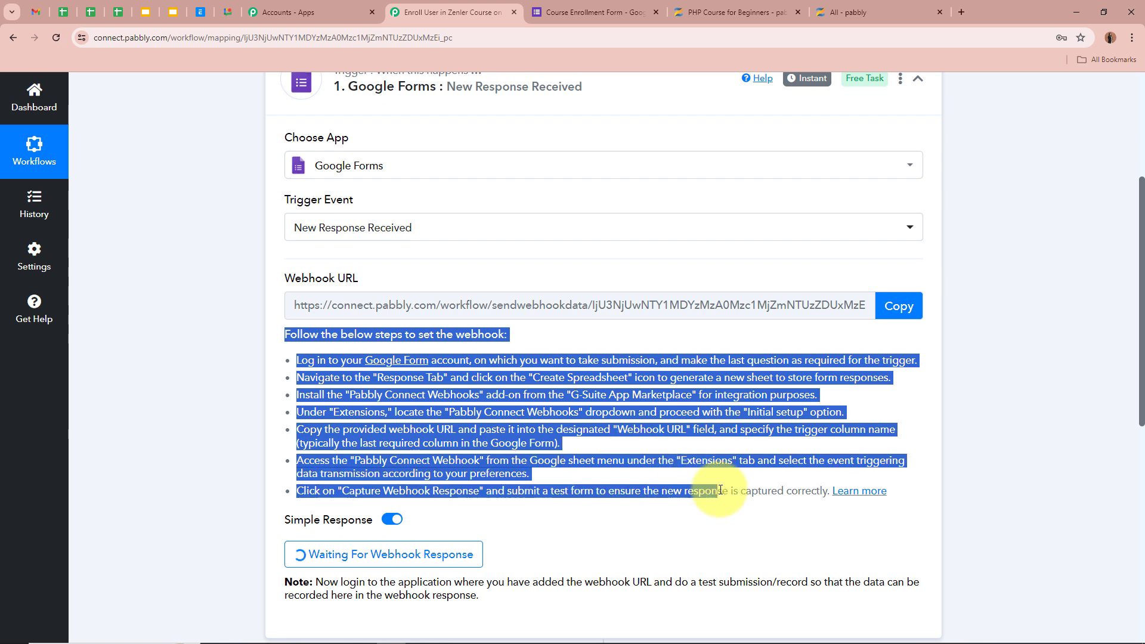
{"action": "left_click", "coordinate": [721, 433]}
{"action": "scroll", "coordinate": [188, 419], "scroll_direction": "up", "scroll_amount": 2}
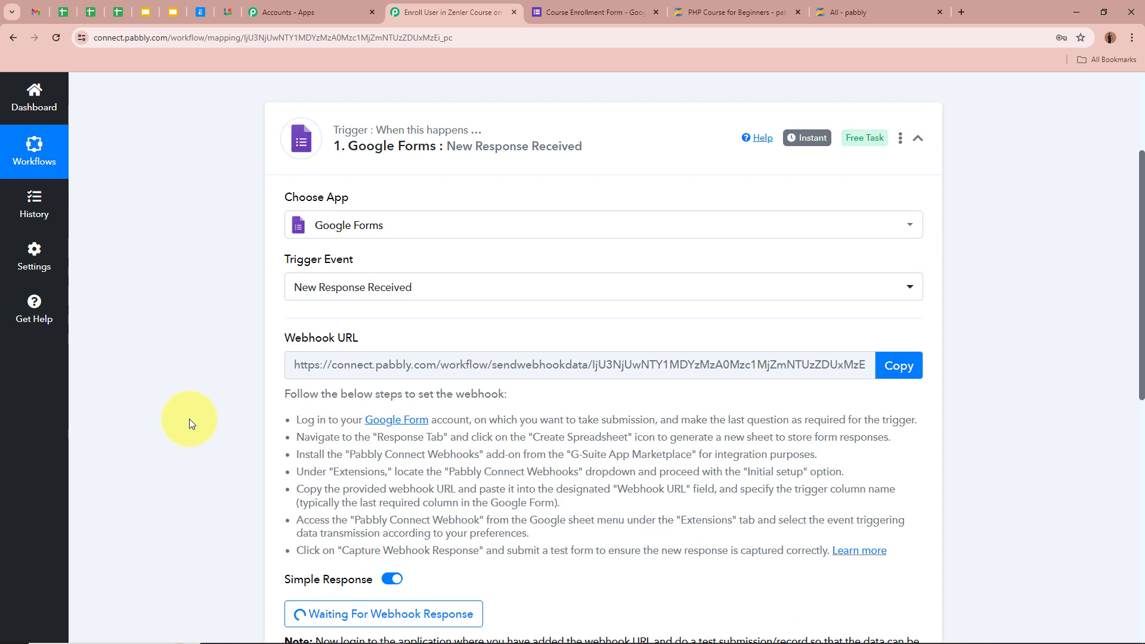
{"action": "scroll", "coordinate": [188, 419], "scroll_direction": "up", "scroll_amount": 2}
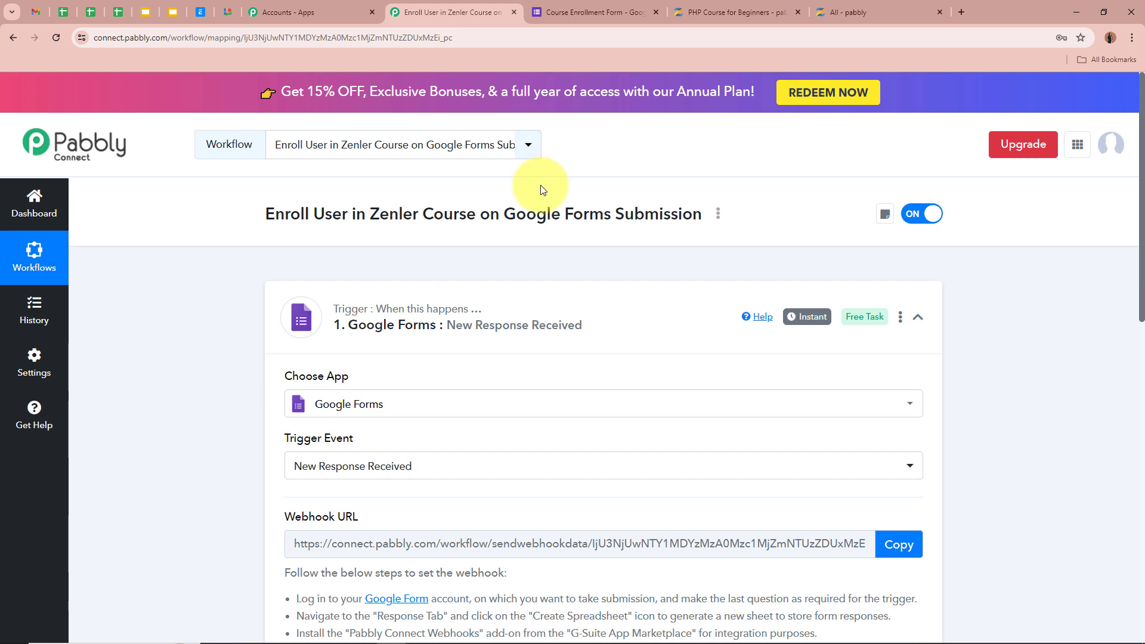
Link the Course Enrollment Form's Responses to a newly created Google Sheets spreadsheet
{"action": "left_click", "coordinate": [615, 12]}
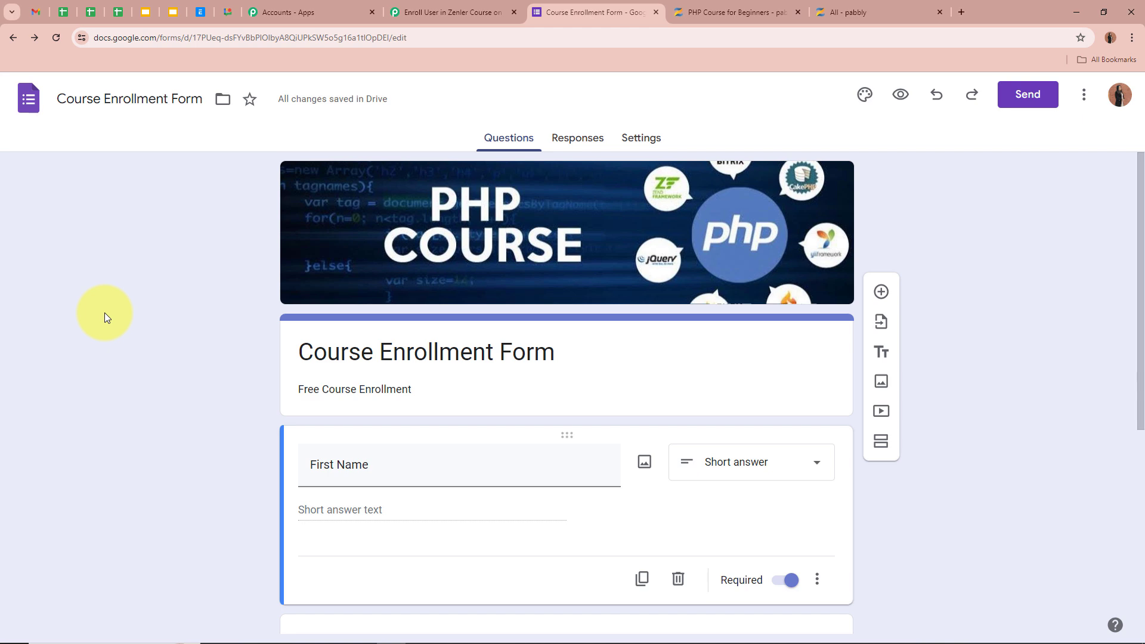
{"action": "left_click", "coordinate": [585, 154]}
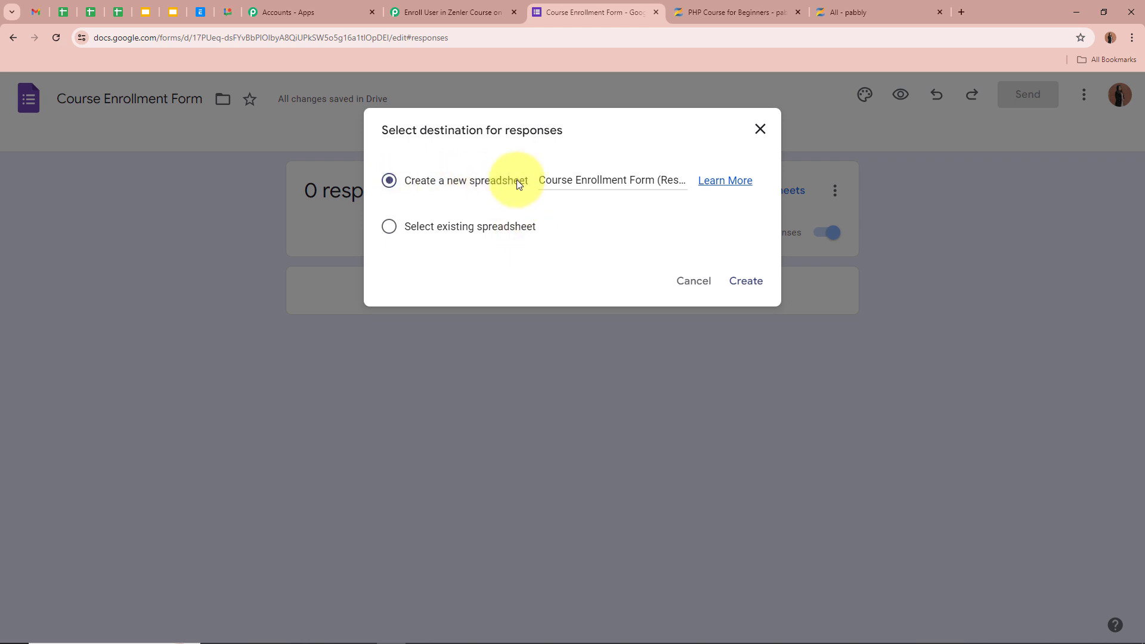
{"action": "left_click", "coordinate": [744, 281]}
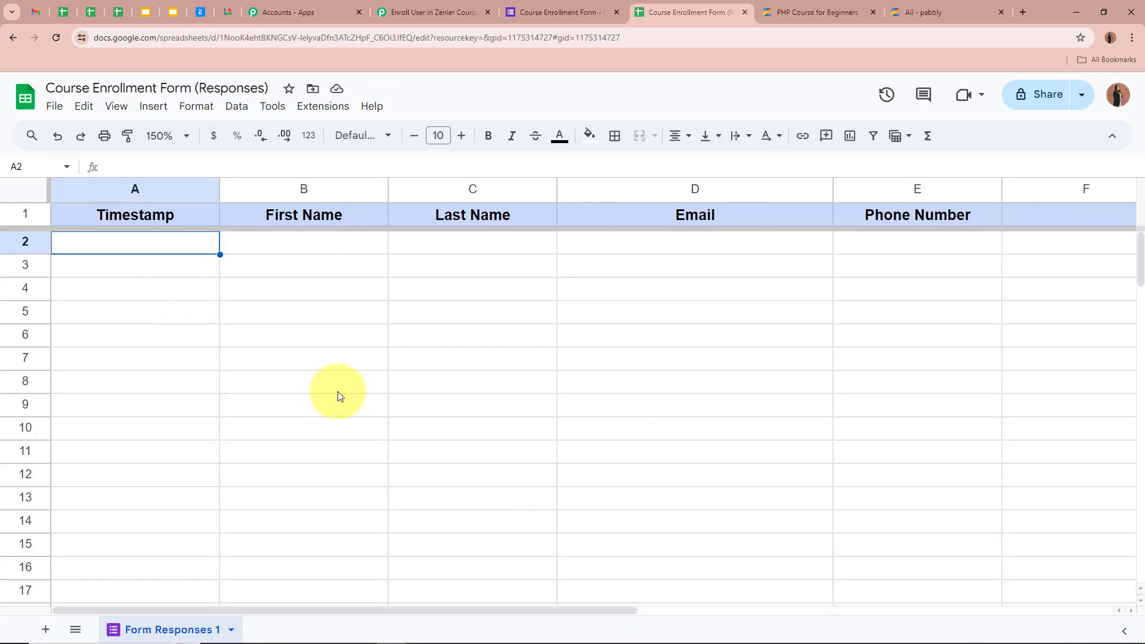
Switch to the Course Enrollment Form (Responses) sheet with its empty Timestamp, name, email and phone columns
{"action": "left_click", "coordinate": [546, 11]}
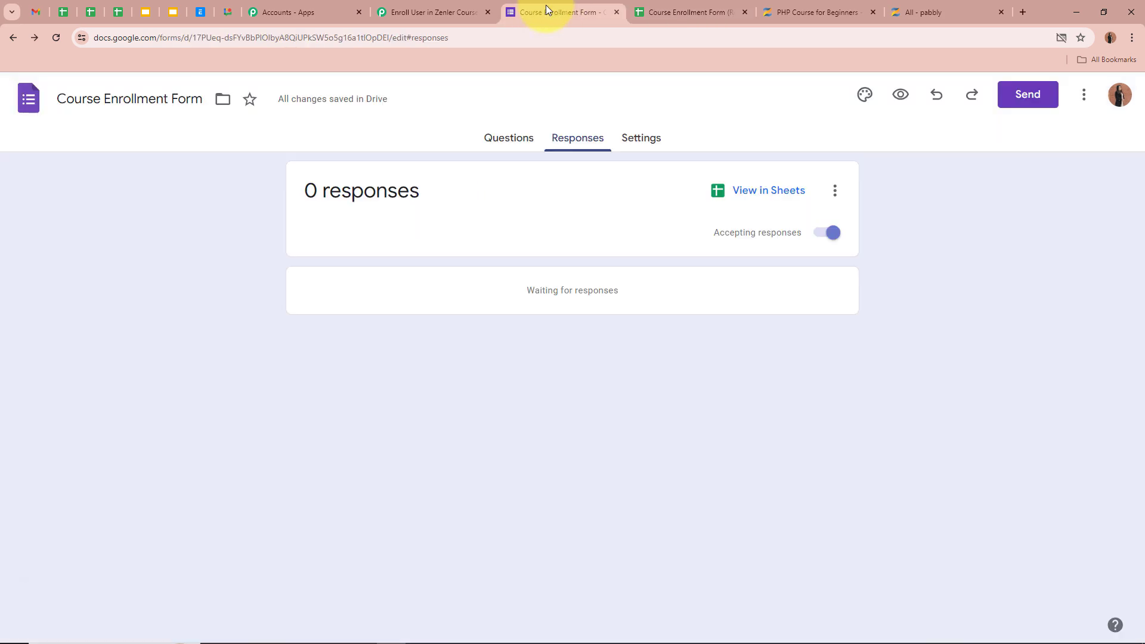
{"action": "left_click", "coordinate": [733, 9]}
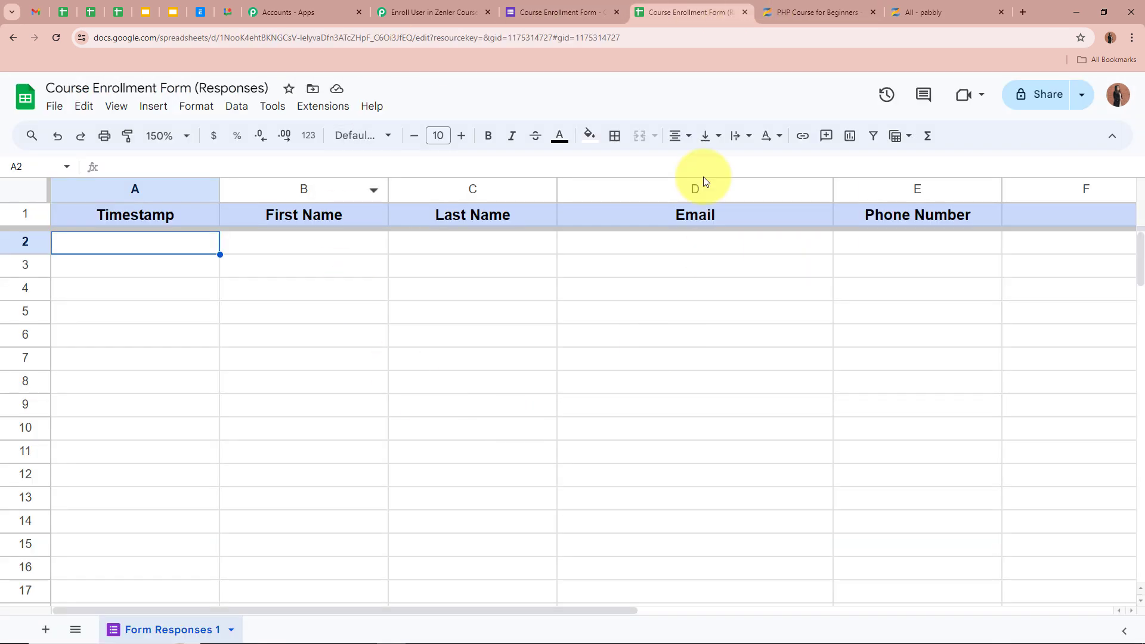
{"action": "left_click", "coordinate": [591, 11]}
{"action": "left_click", "coordinate": [687, 11]}
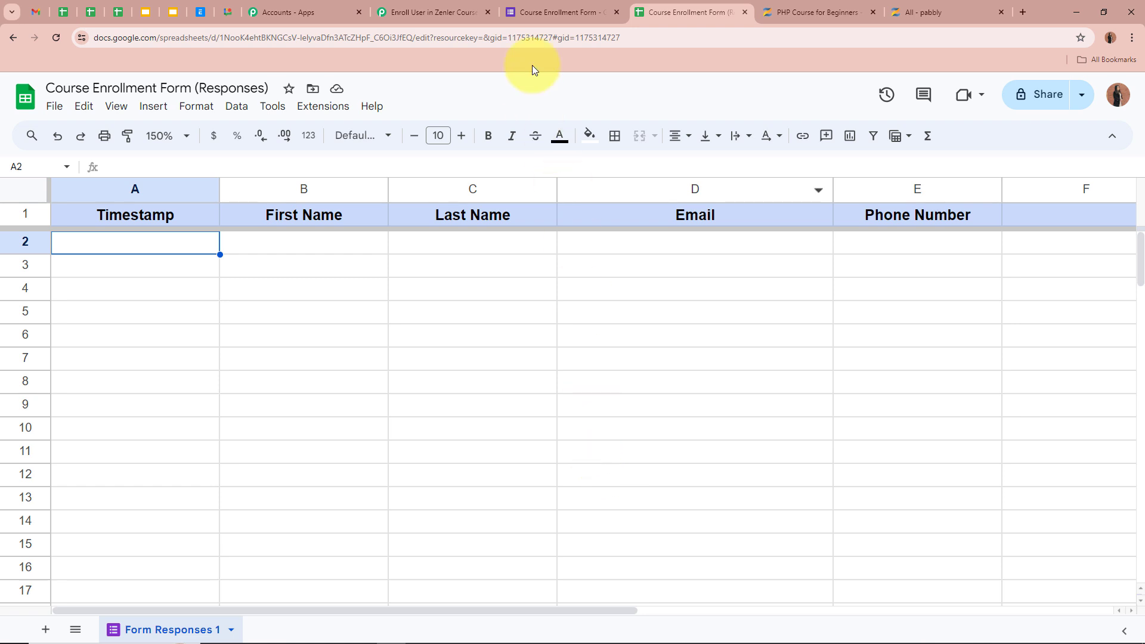
{"action": "left_click", "coordinate": [551, 8]}
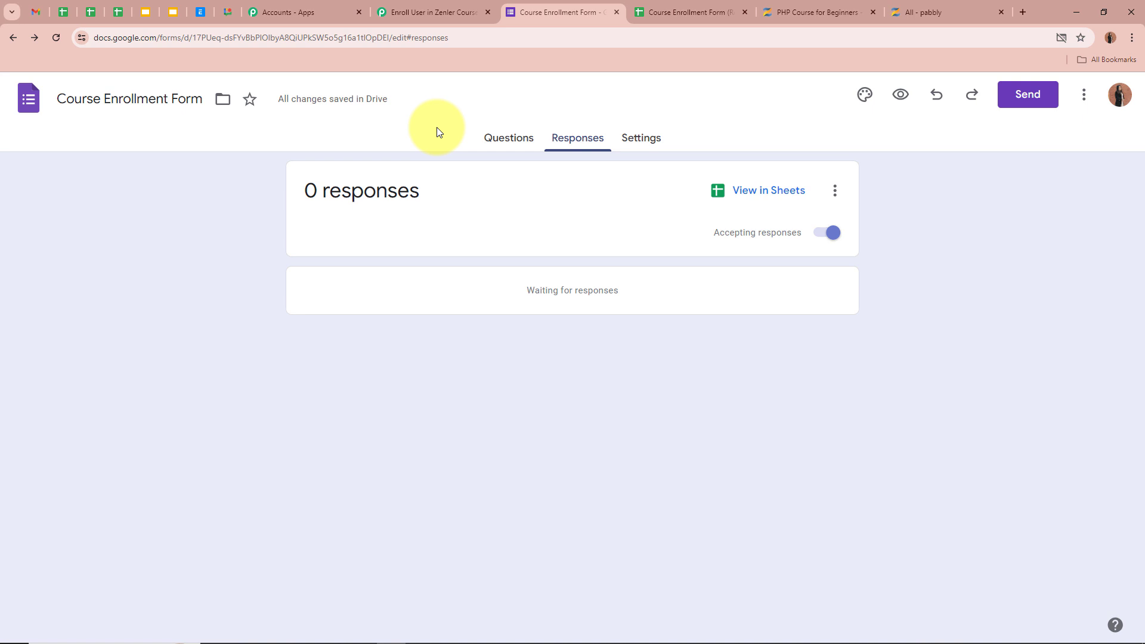
{"action": "left_click", "coordinate": [656, 11]}
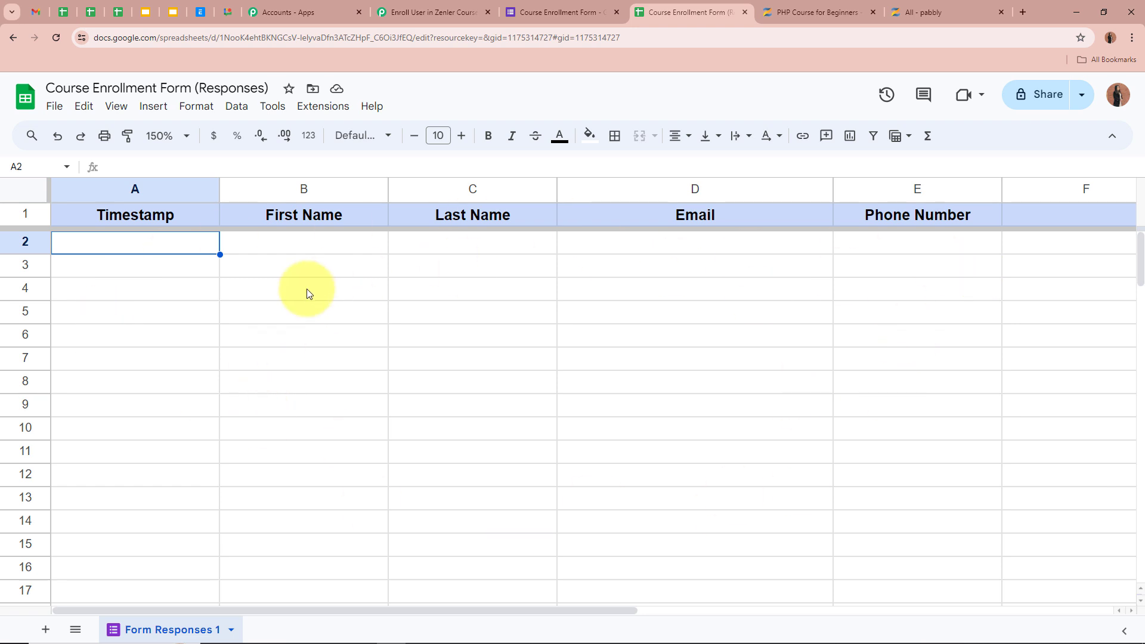
{"action": "left_click", "coordinate": [344, 108]}
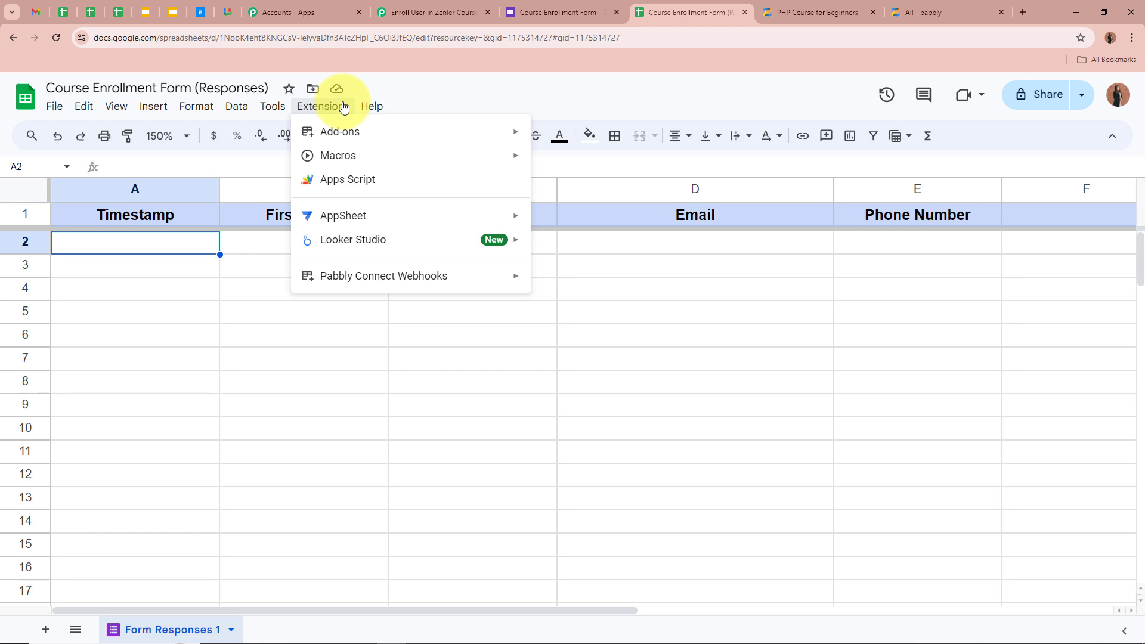
{"action": "mouse_move", "coordinate": [337, 136]}
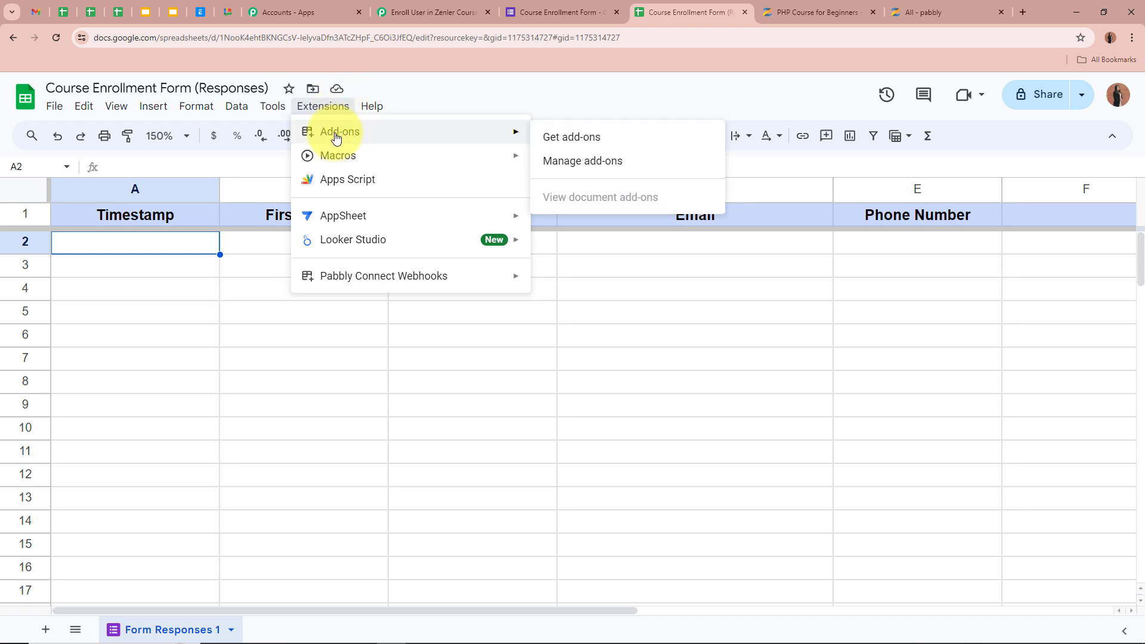
{"action": "left_click", "coordinate": [593, 138]}
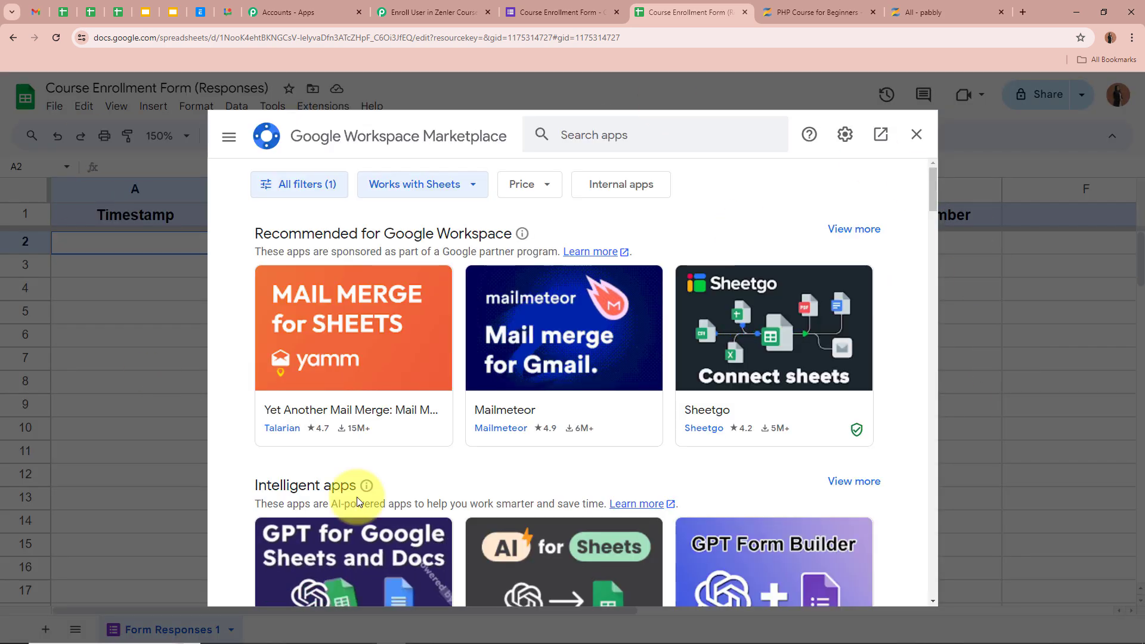
{"action": "left_click", "coordinate": [651, 141]}
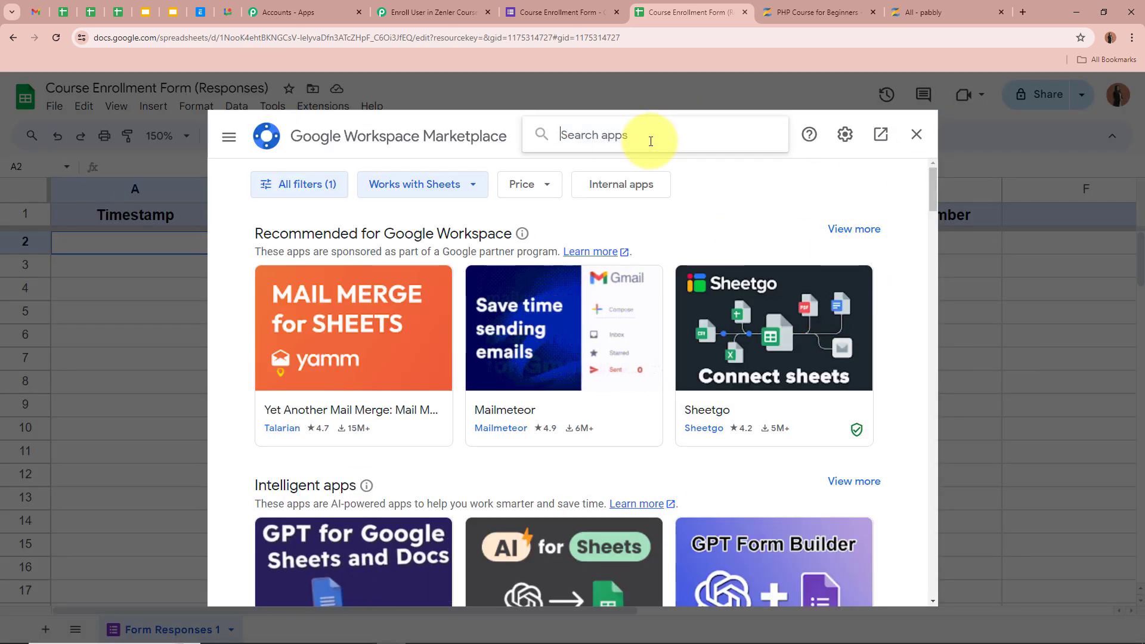
{"action": "type", "text": "Pab"}
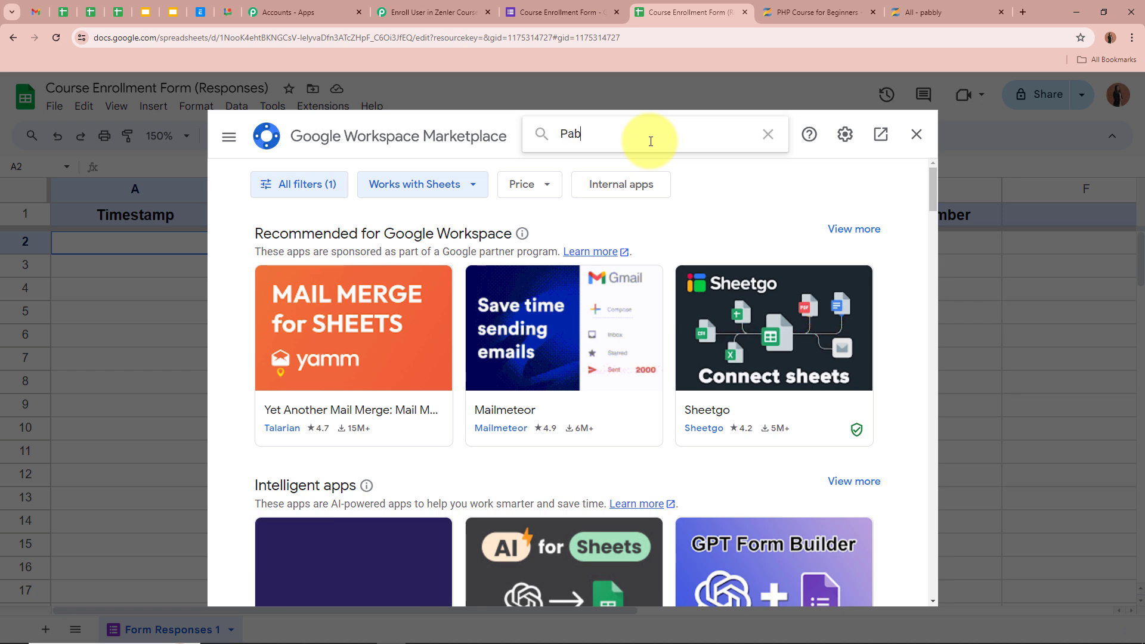
{"action": "type", "text": "bly Coonect"}
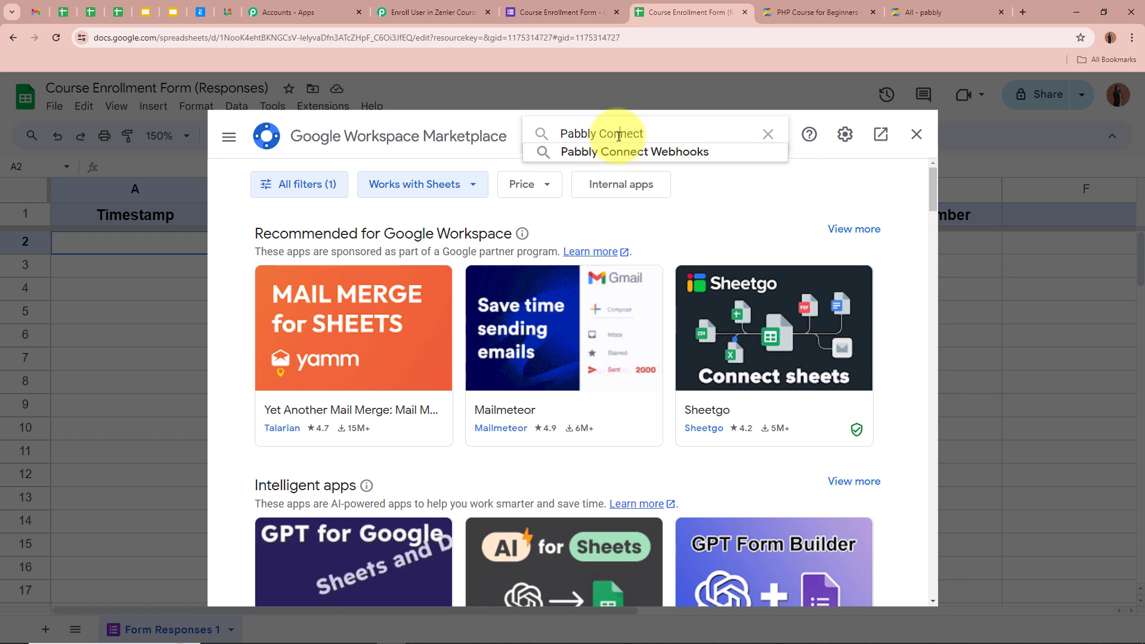
{"action": "left_click", "coordinate": [620, 148]}
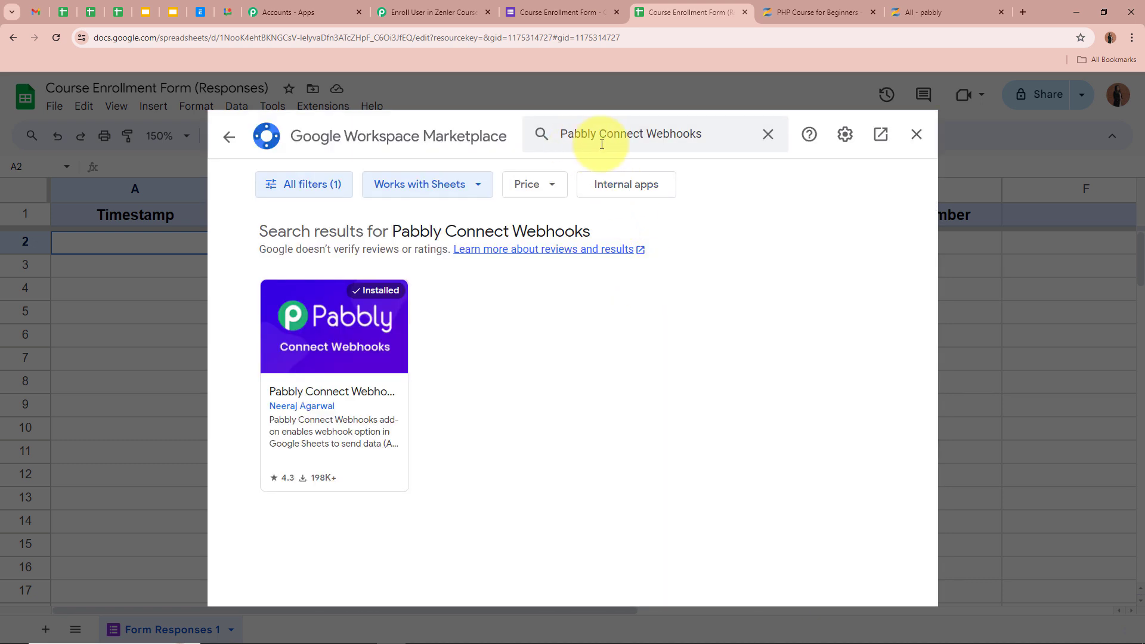
{"action": "left_click", "coordinate": [352, 398]}
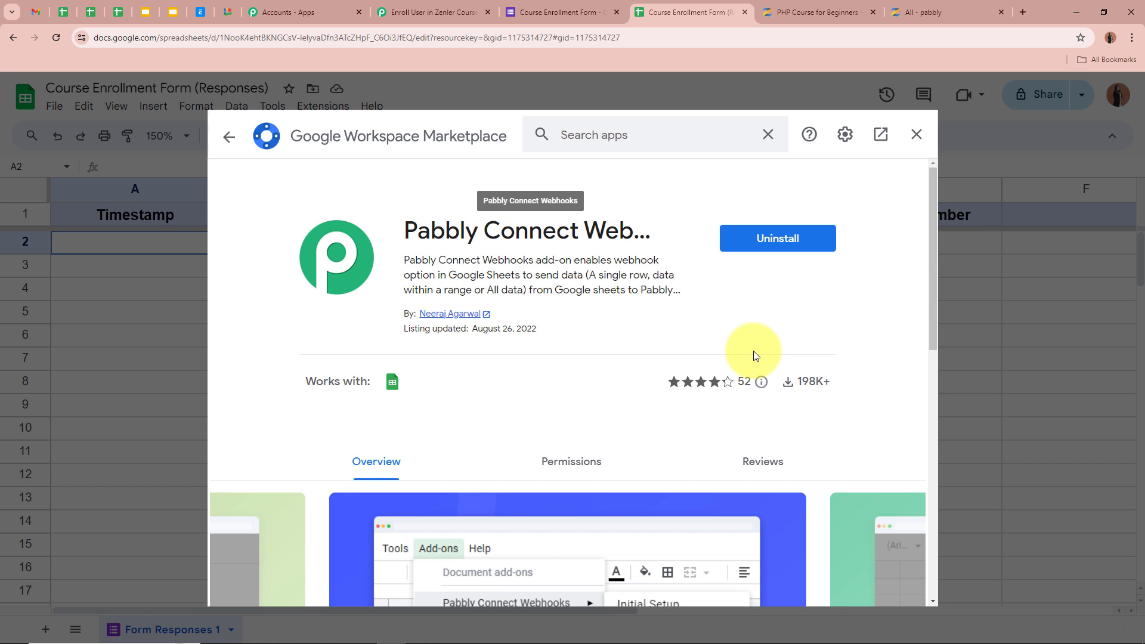
{"action": "left_click", "coordinate": [917, 134]}
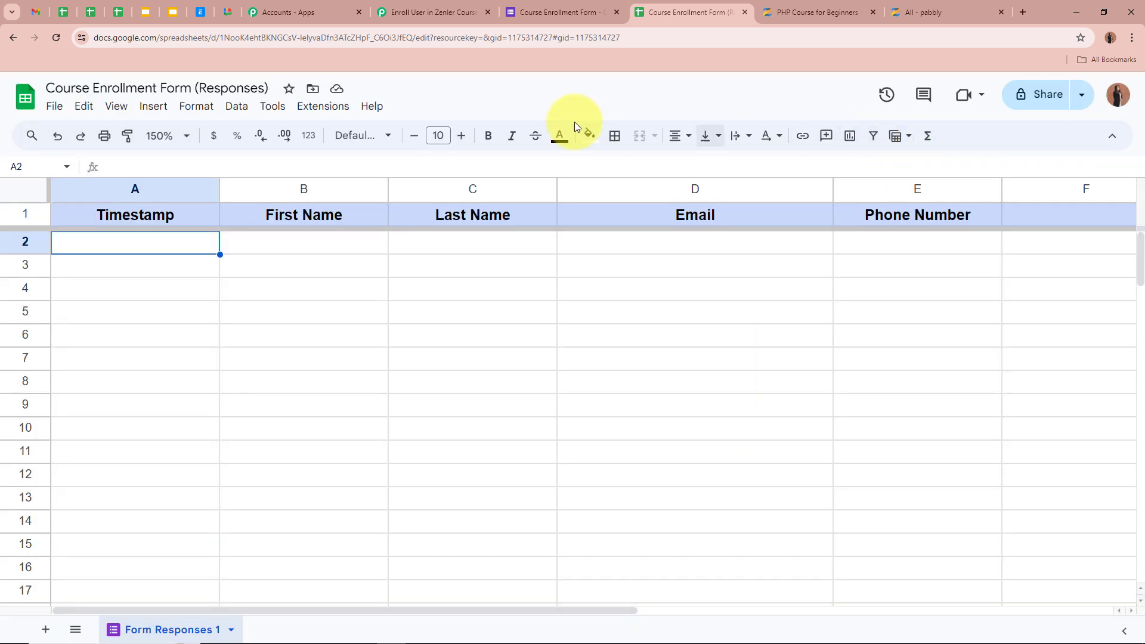
In the Pabbly Connect Webhooks Initial Setup, paste the webhook URL, set trigger column E, and submit
{"action": "left_click", "coordinate": [315, 111]}
{"action": "mouse_move", "coordinate": [312, 274]}
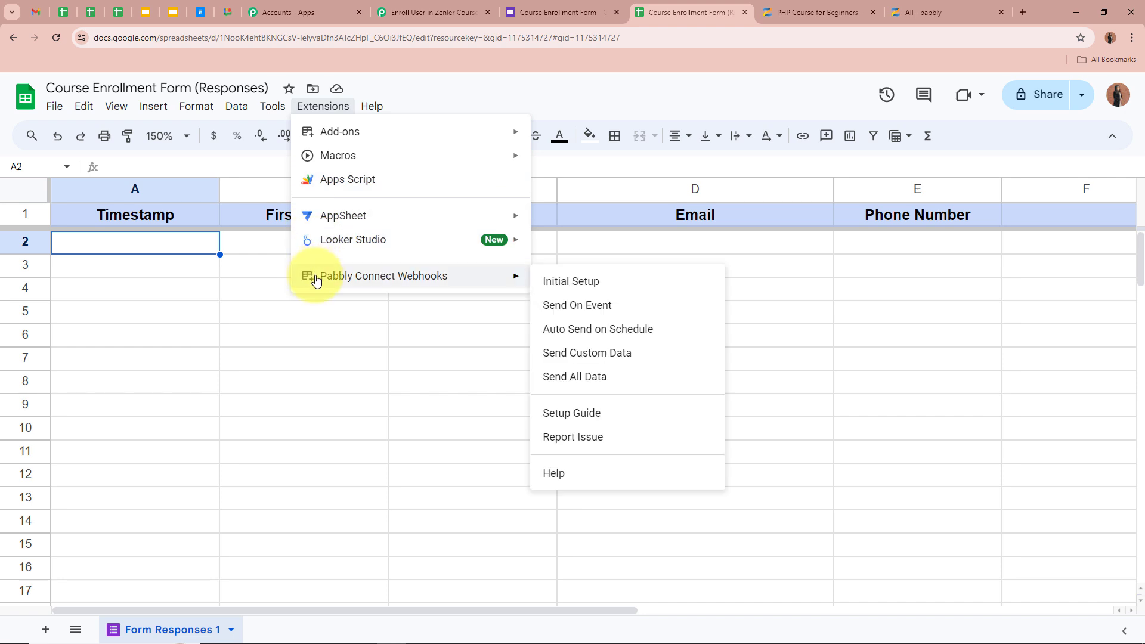
{"action": "left_click", "coordinate": [618, 282]}
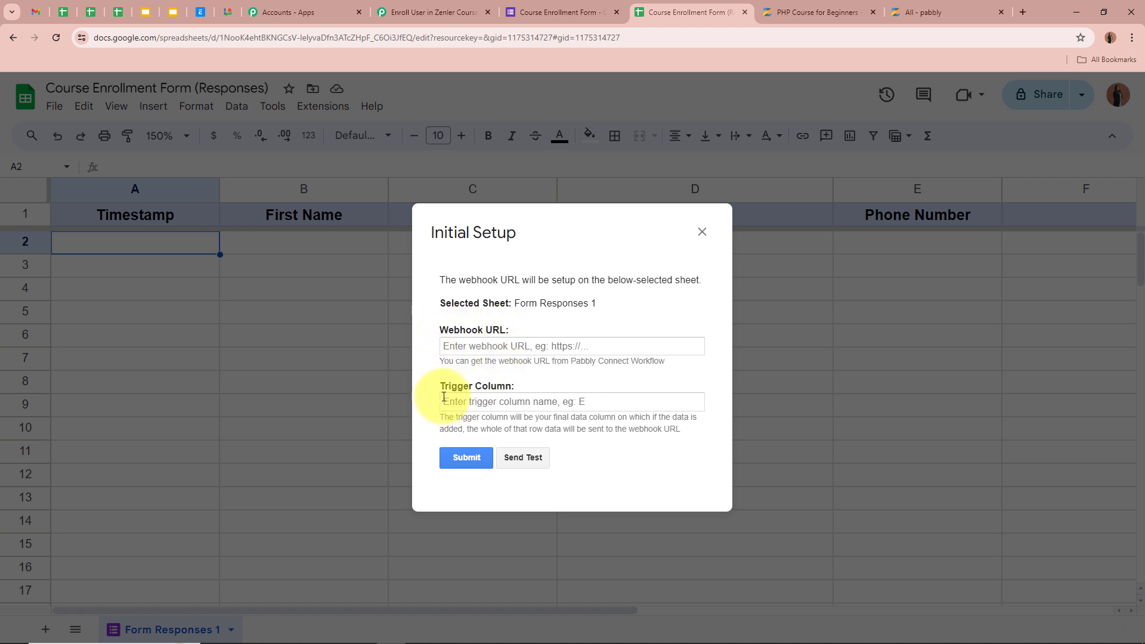
{"action": "left_click", "coordinate": [508, 349]}
{"action": "key", "text": "ctrl+v"}
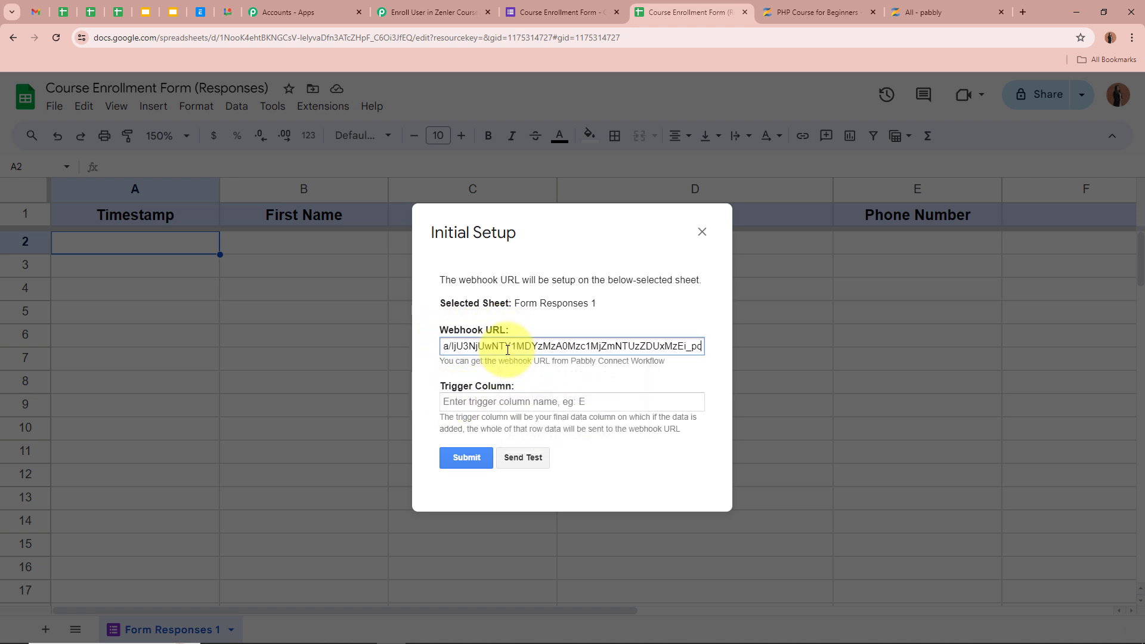
{"action": "left_click", "coordinate": [511, 401]}
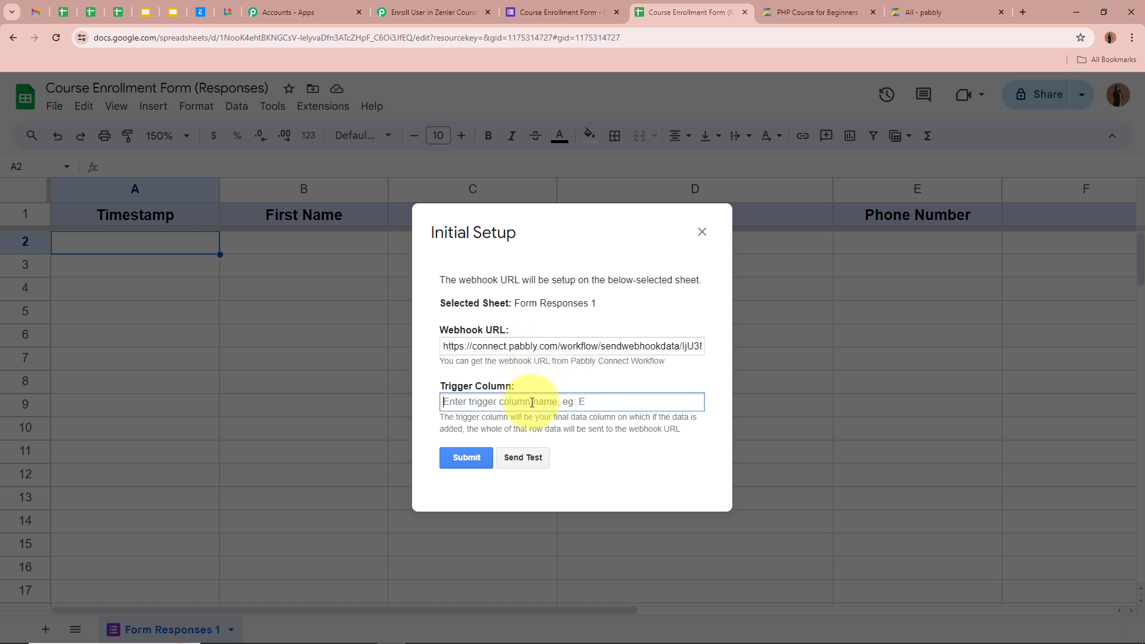
{"action": "left_click_drag", "start_coordinate": [442, 417], "coordinate": [701, 425]}
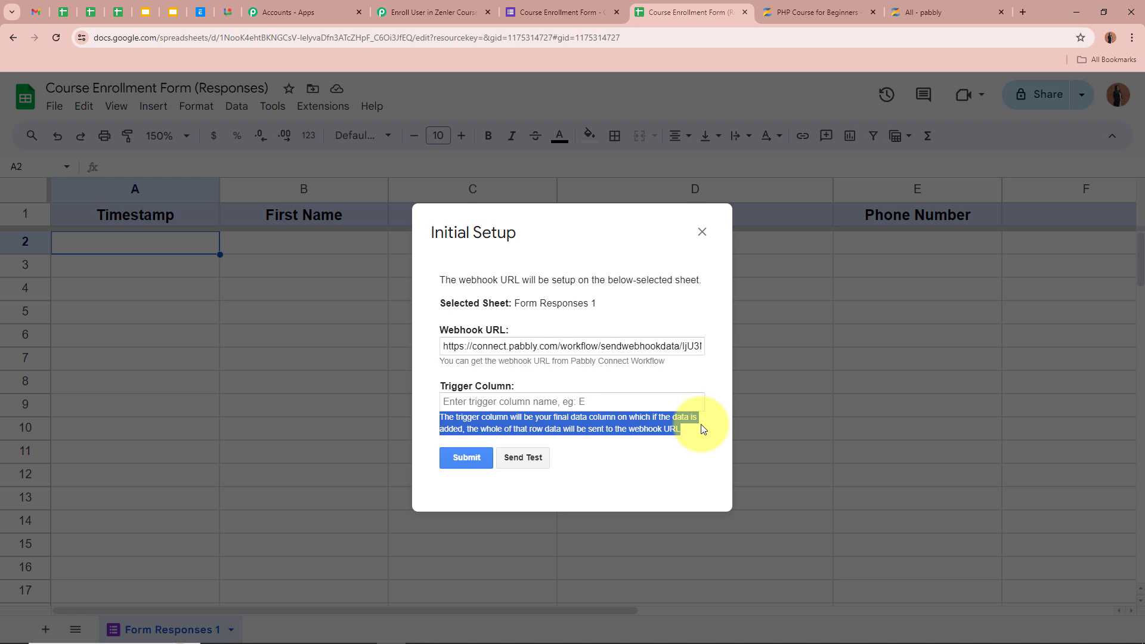
{"action": "left_click", "coordinate": [547, 400]}
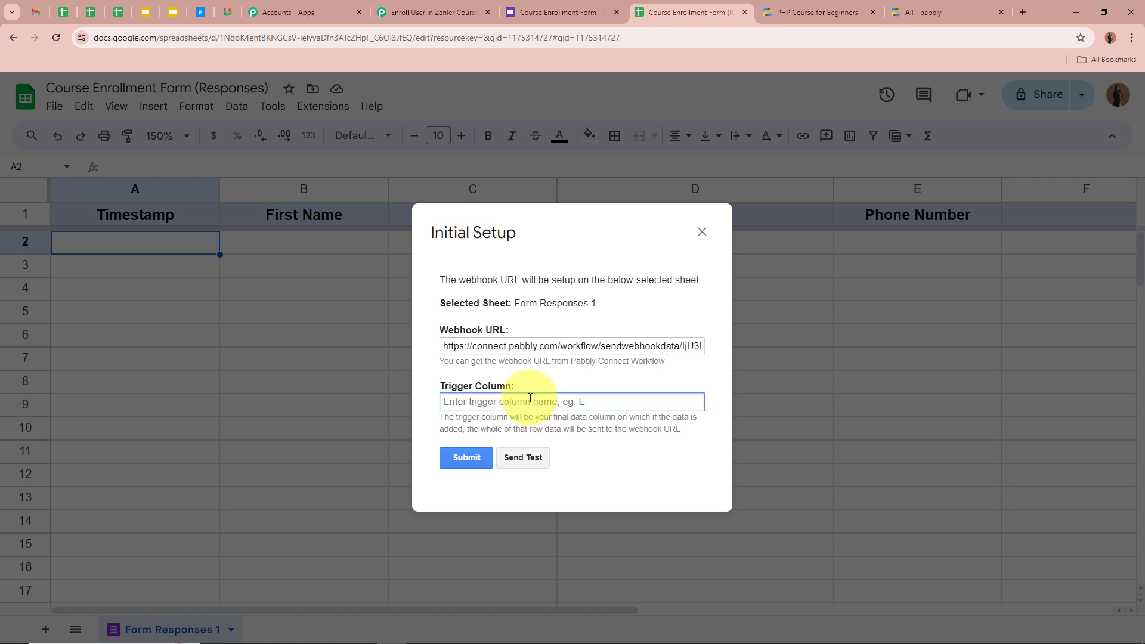
{"action": "type", "text": "E"}
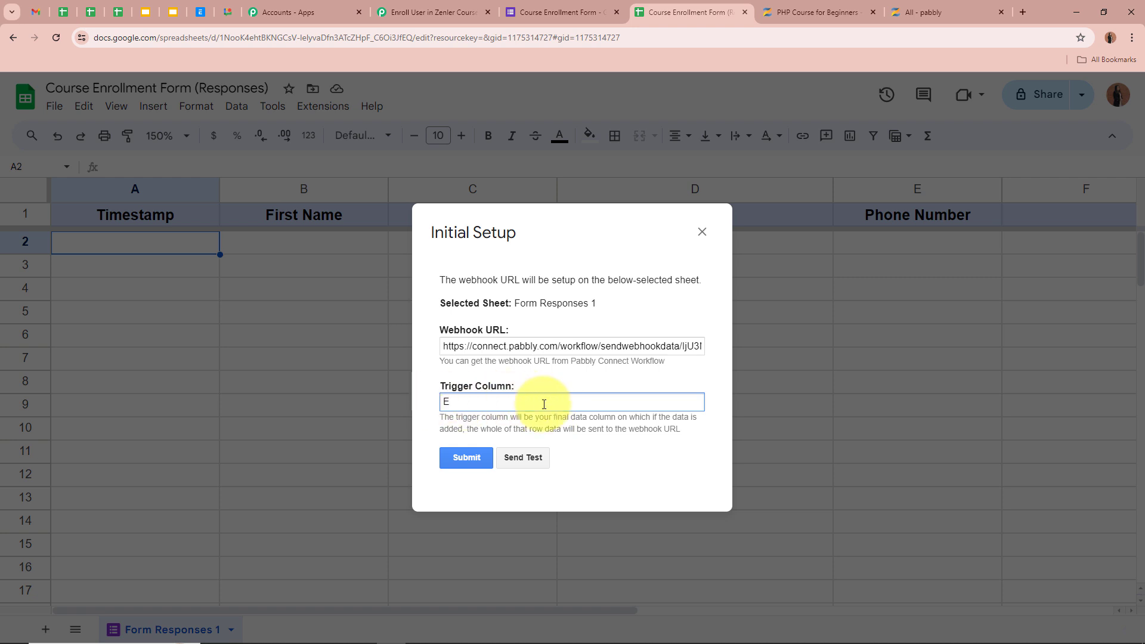
{"action": "left_click", "coordinate": [467, 458]}
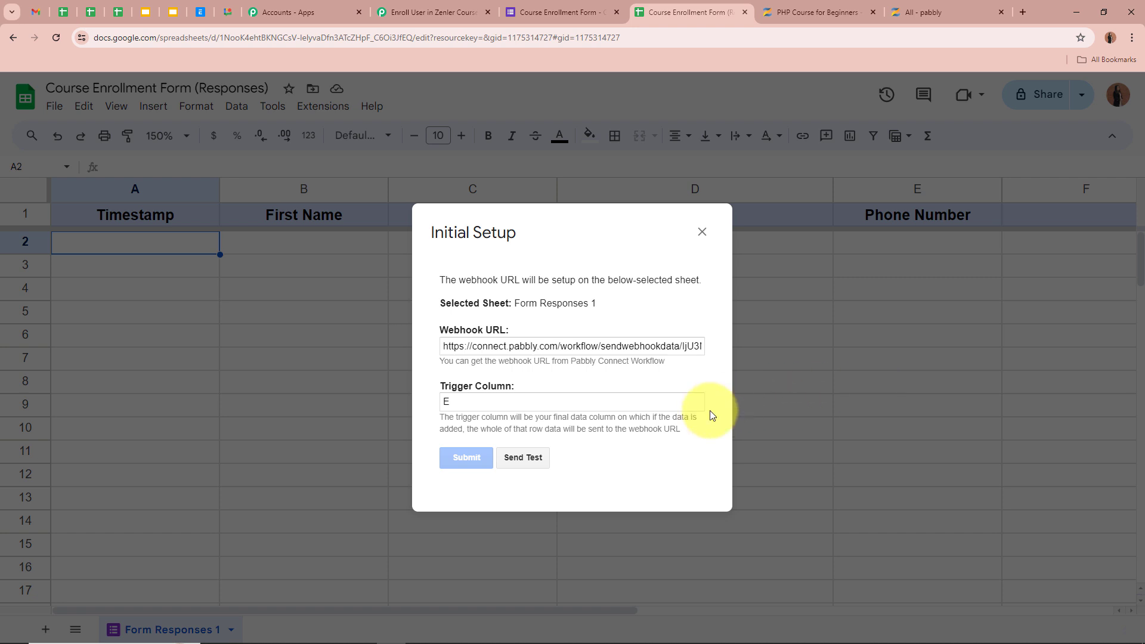
{"action": "left_click_drag", "start_coordinate": [435, 467], "coordinate": [652, 468]}
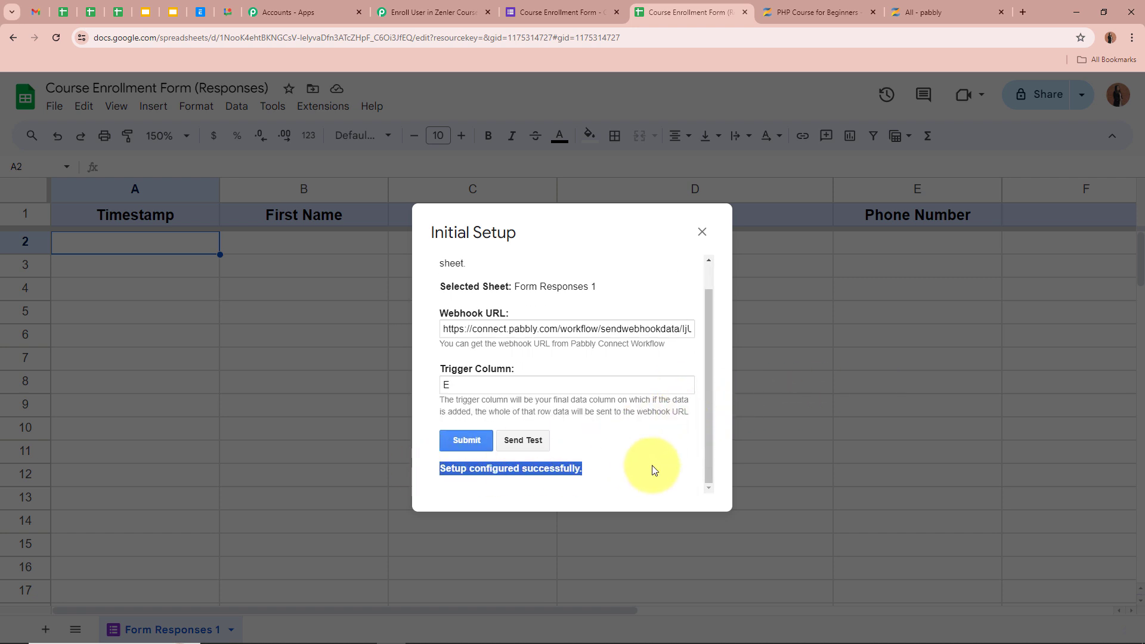
{"action": "left_click", "coordinate": [652, 467]}
Close the setup dialog and enable Send On Event in the Pabbly Connect Webhooks add-on
{"action": "left_click", "coordinate": [702, 229]}
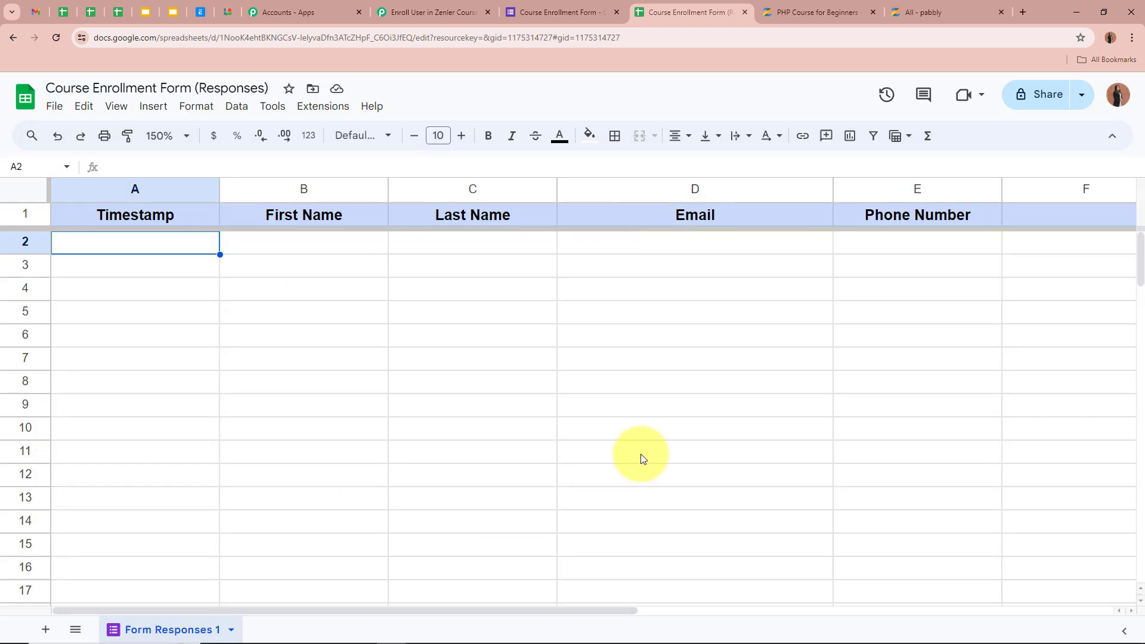
{"action": "left_click", "coordinate": [270, 318]}
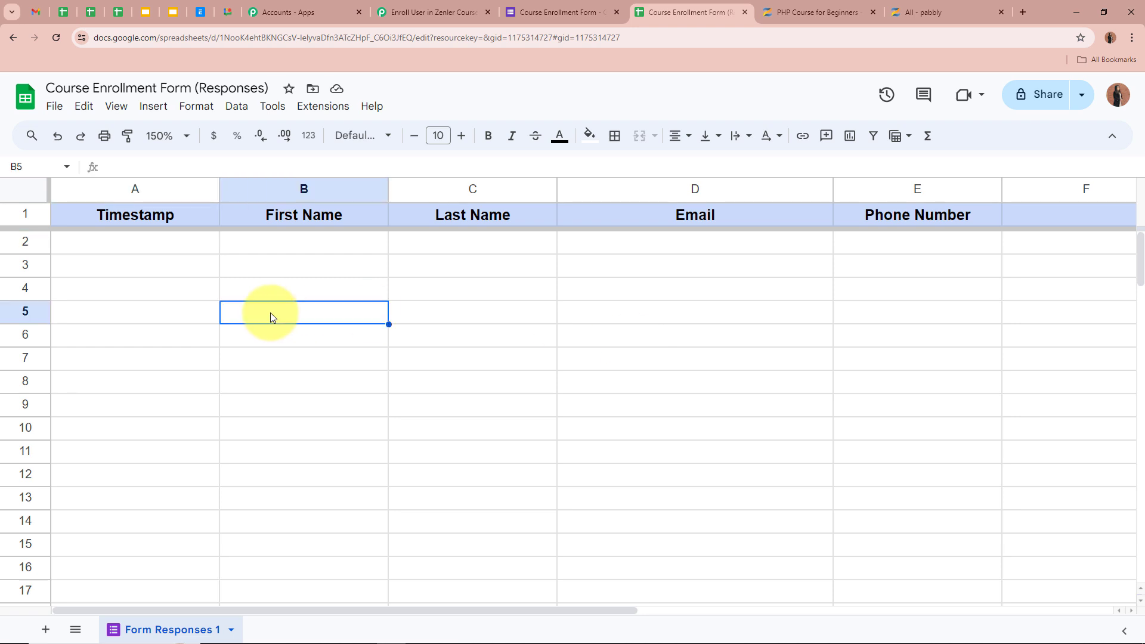
{"action": "left_click", "coordinate": [316, 107]}
{"action": "mouse_move", "coordinate": [352, 289]}
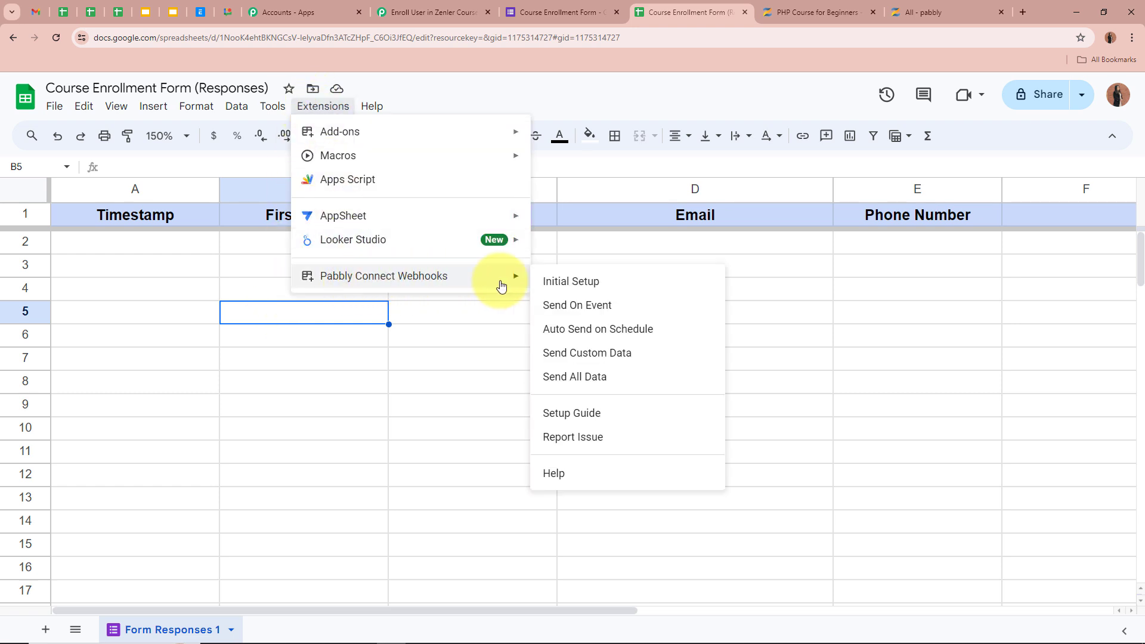
{"action": "left_click", "coordinate": [599, 310]}
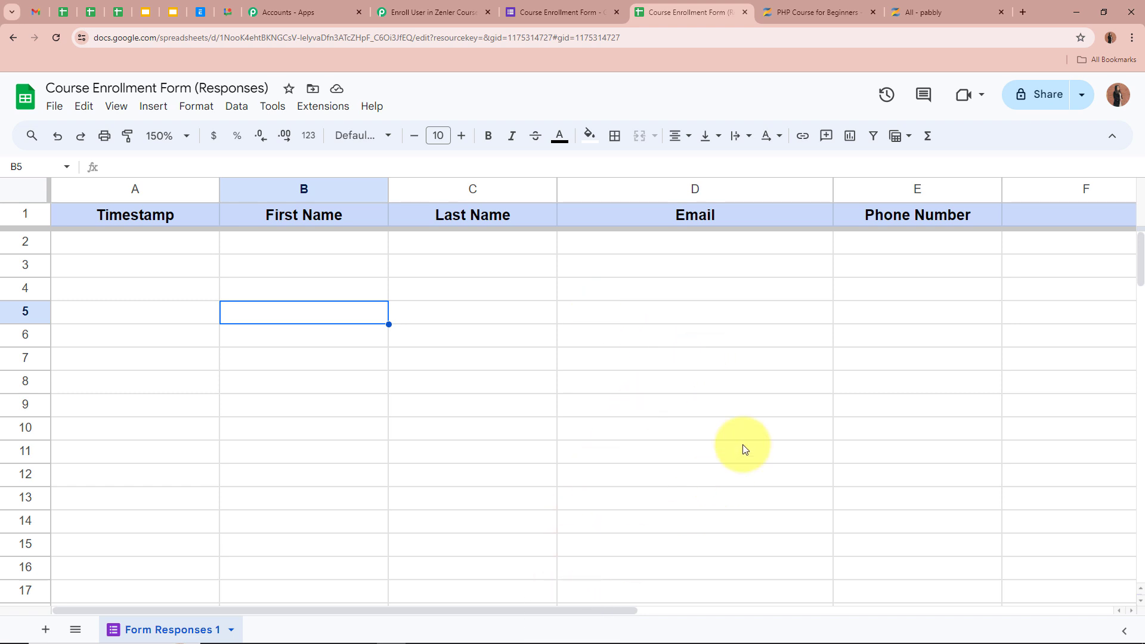
Confirm Send On Event is now checked in the add-on's submenu
{"action": "left_click", "coordinate": [325, 106]}
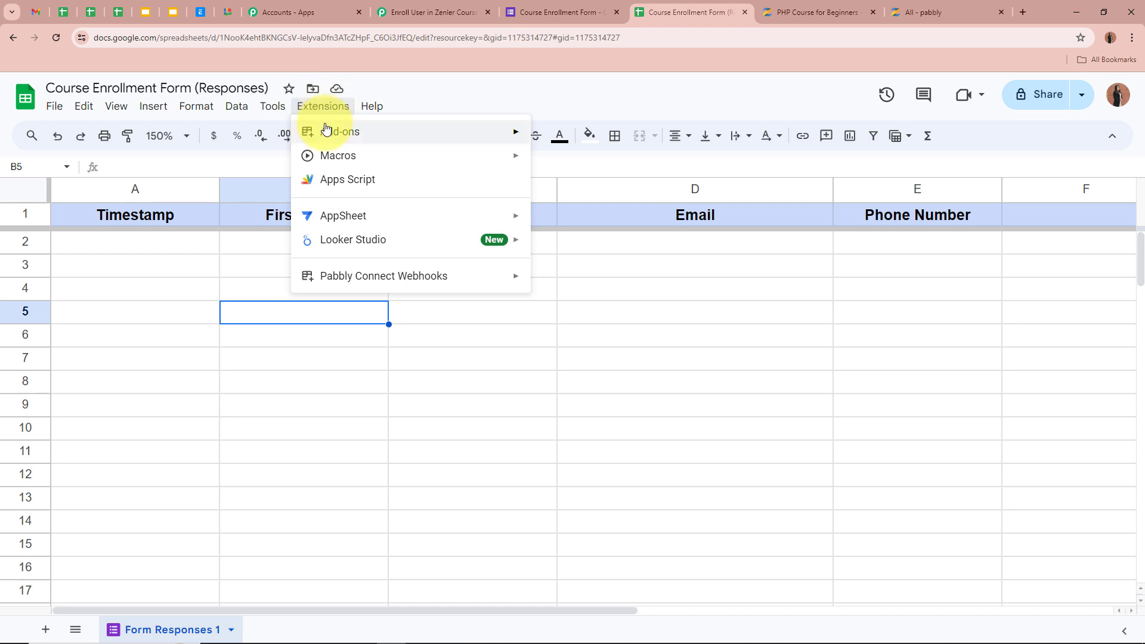
{"action": "mouse_move", "coordinate": [501, 278]}
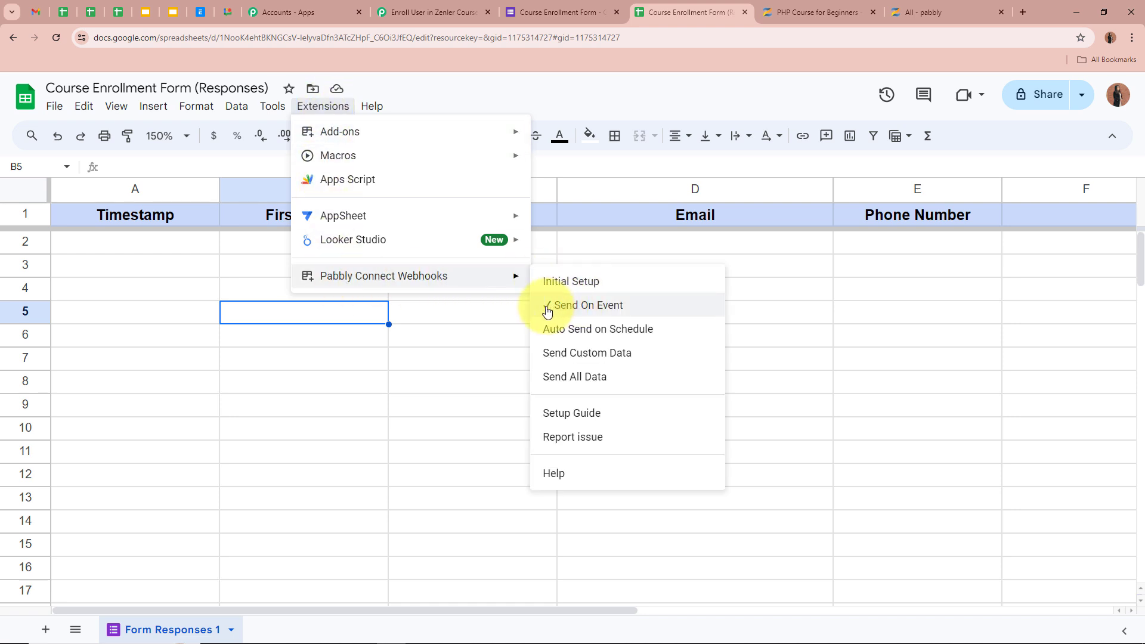
{"action": "left_click", "coordinate": [460, 312]}
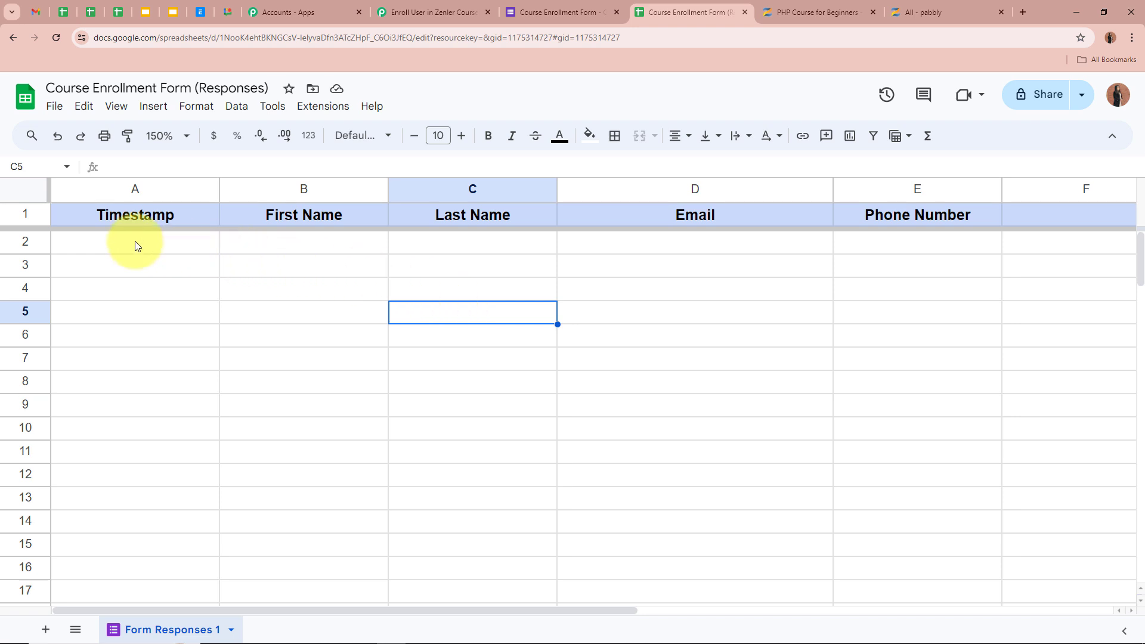
{"action": "left_click", "coordinate": [891, 248]}
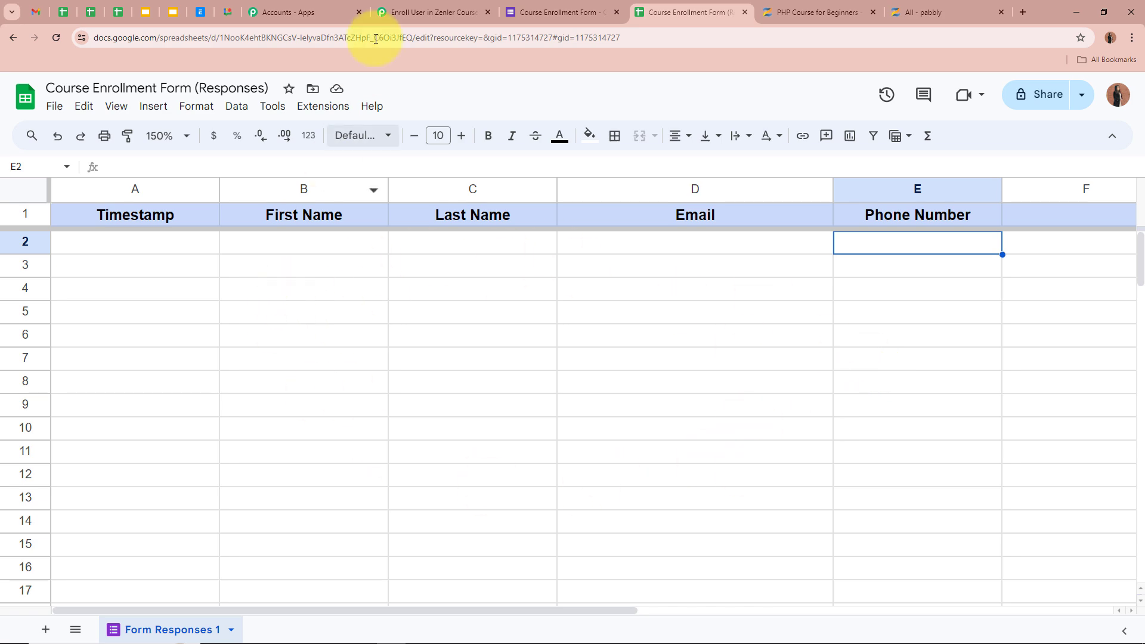
Check the Pabbly workflow still awaits webhook data, then show the Course Enrollment Form's questions
{"action": "left_click", "coordinate": [411, 12]}
{"action": "scroll", "coordinate": [197, 399], "scroll_direction": "down", "scroll_amount": 7}
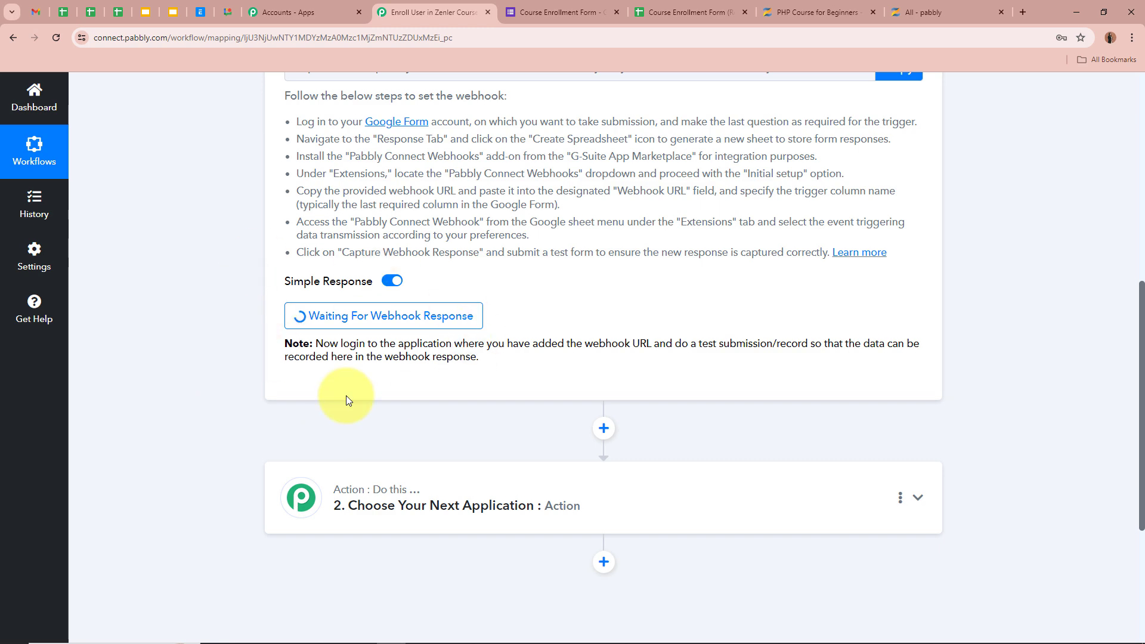
{"action": "scroll", "coordinate": [173, 293], "scroll_direction": "up", "scroll_amount": 8}
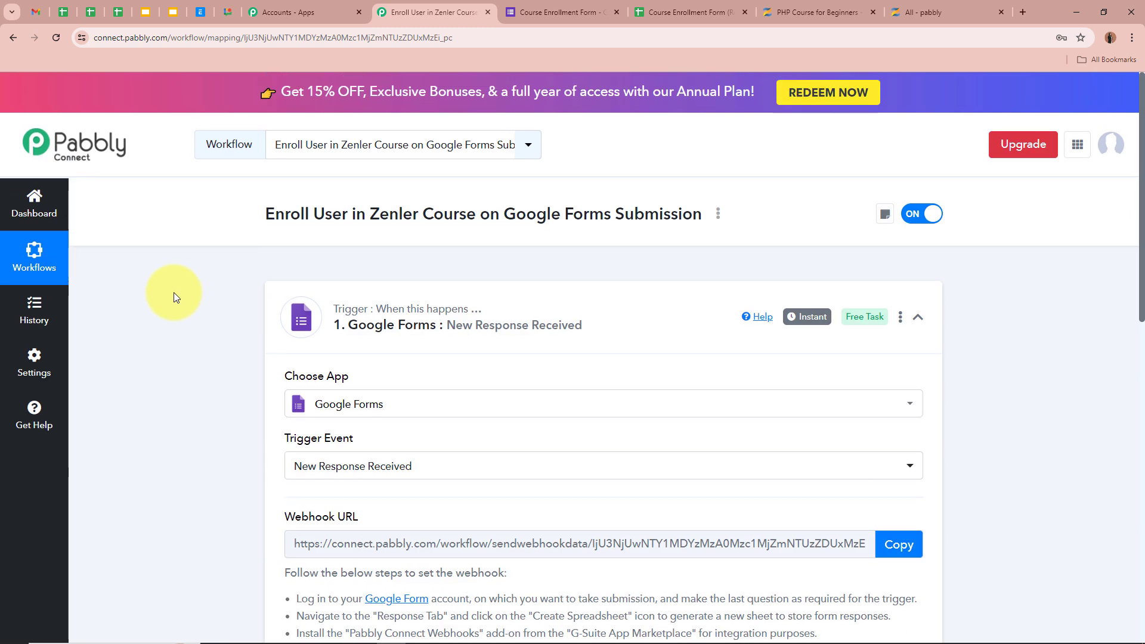
{"action": "left_click", "coordinate": [560, 11]}
{"action": "left_click", "coordinate": [504, 139]}
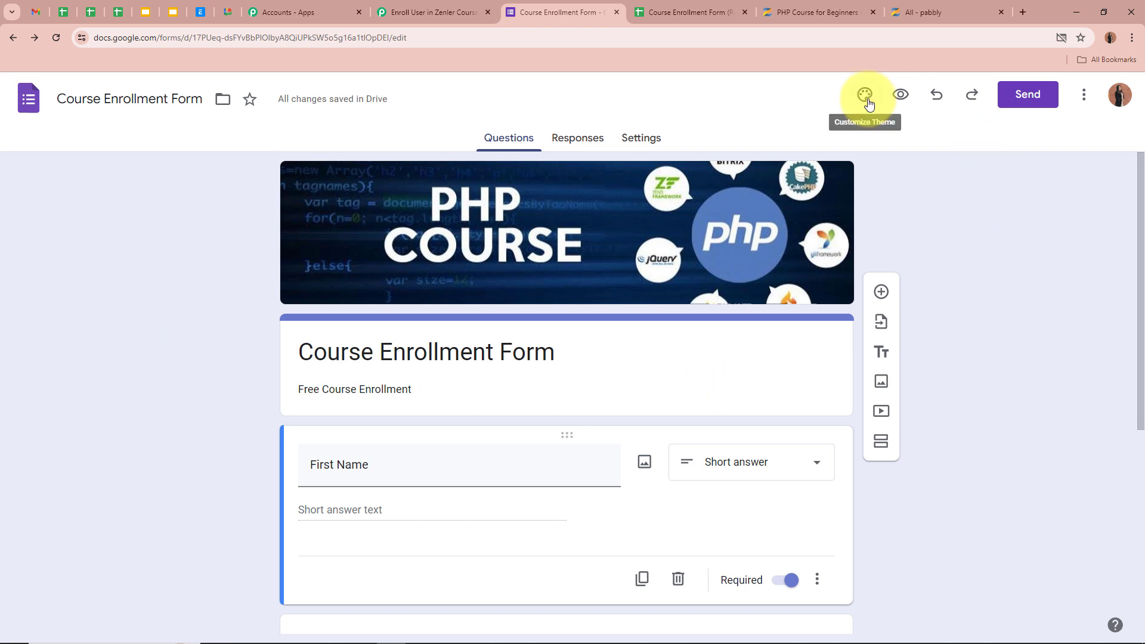
Preview the live form and fill in a test first name, last name, email and phone number
{"action": "left_click", "coordinate": [901, 94]}
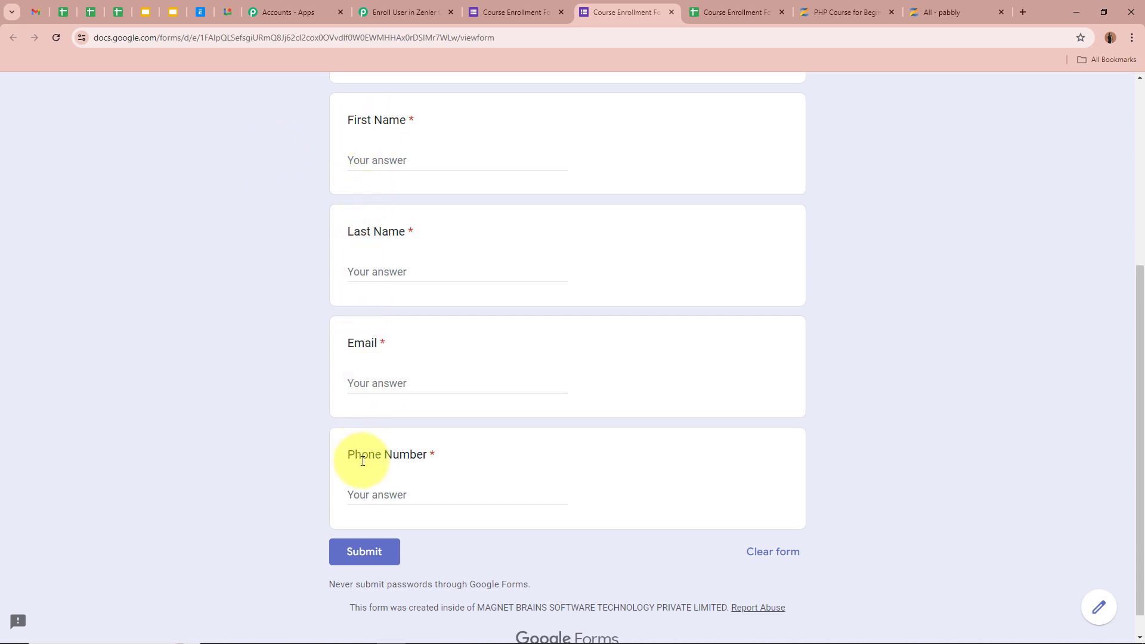
{"action": "left_click", "coordinate": [447, 159]}
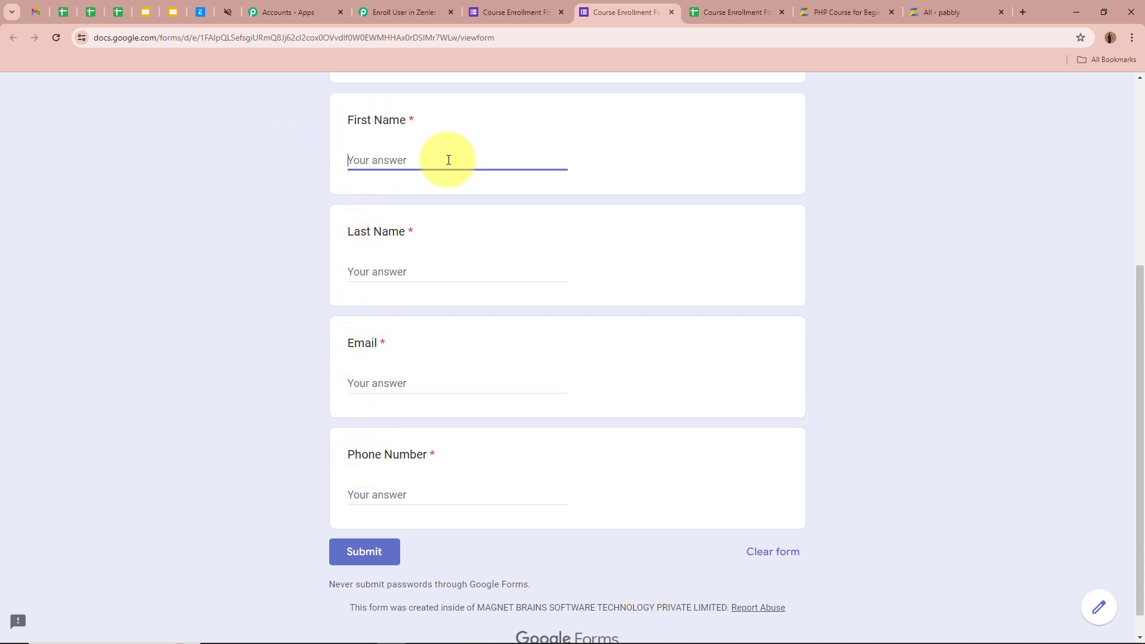
{"action": "type", "text": "Test"}
{"action": "left_click", "coordinate": [458, 274]}
{"action": "type", "text": "S"}
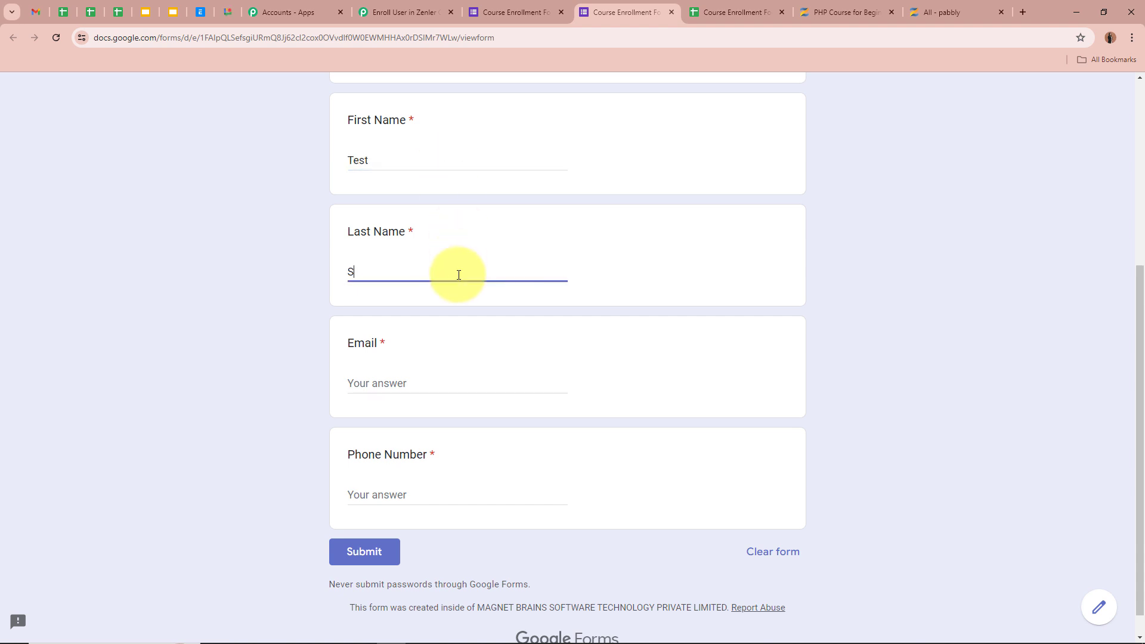
{"action": "type", "text": "mart34"}
{"action": "left_click", "coordinate": [454, 380]}
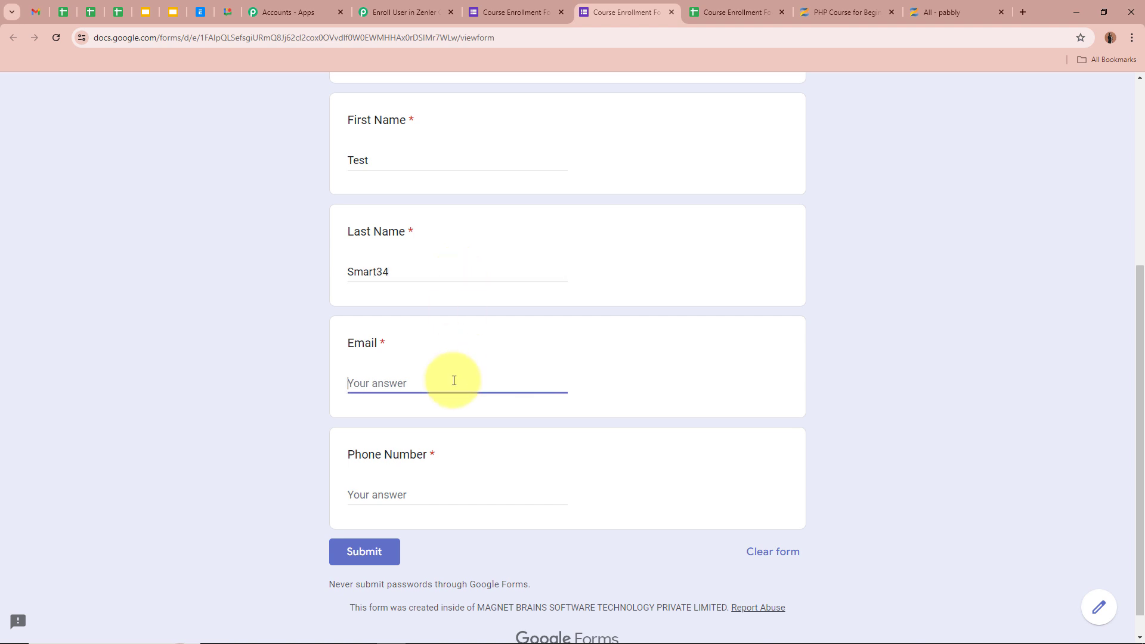
{"action": "type", "text": "tests"}
{"action": "left_click", "coordinate": [325, 416]}
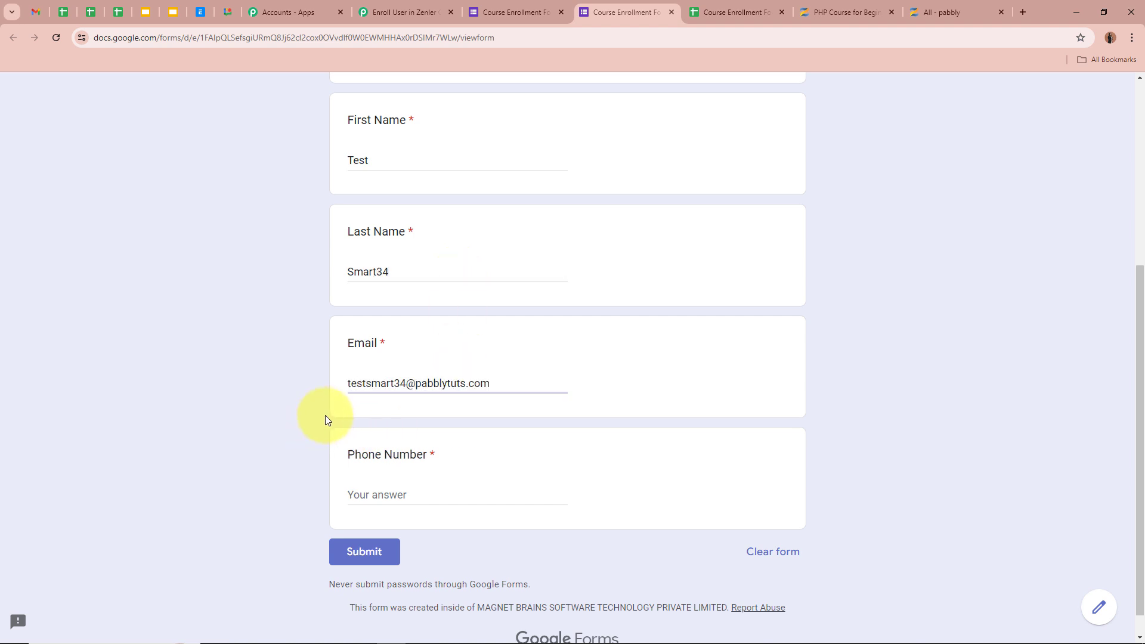
{"action": "left_click", "coordinate": [403, 490]}
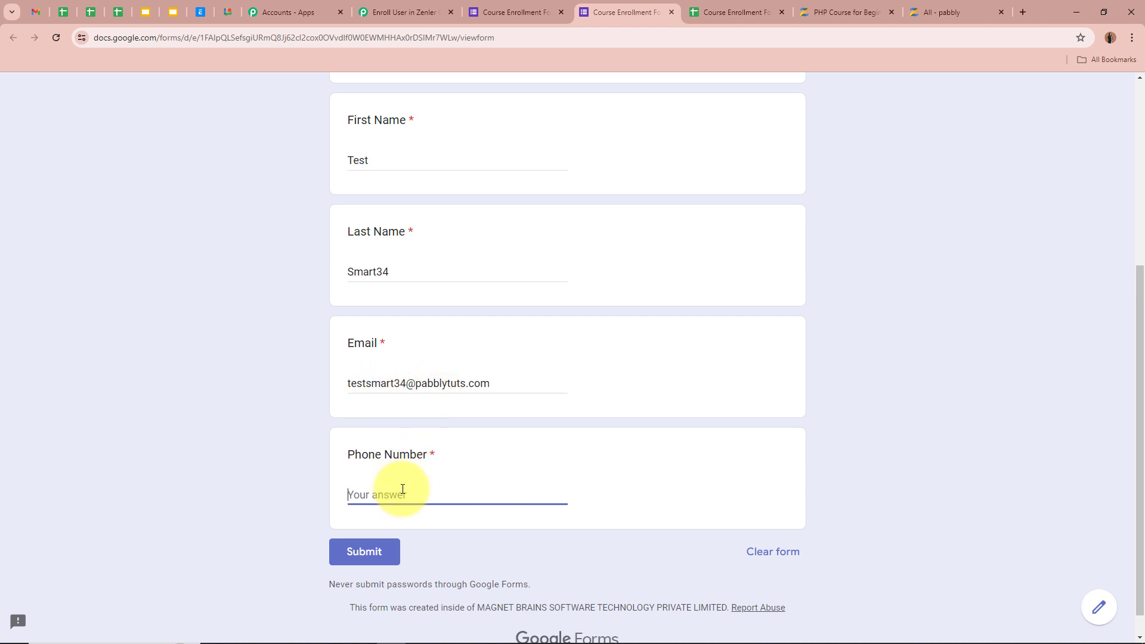
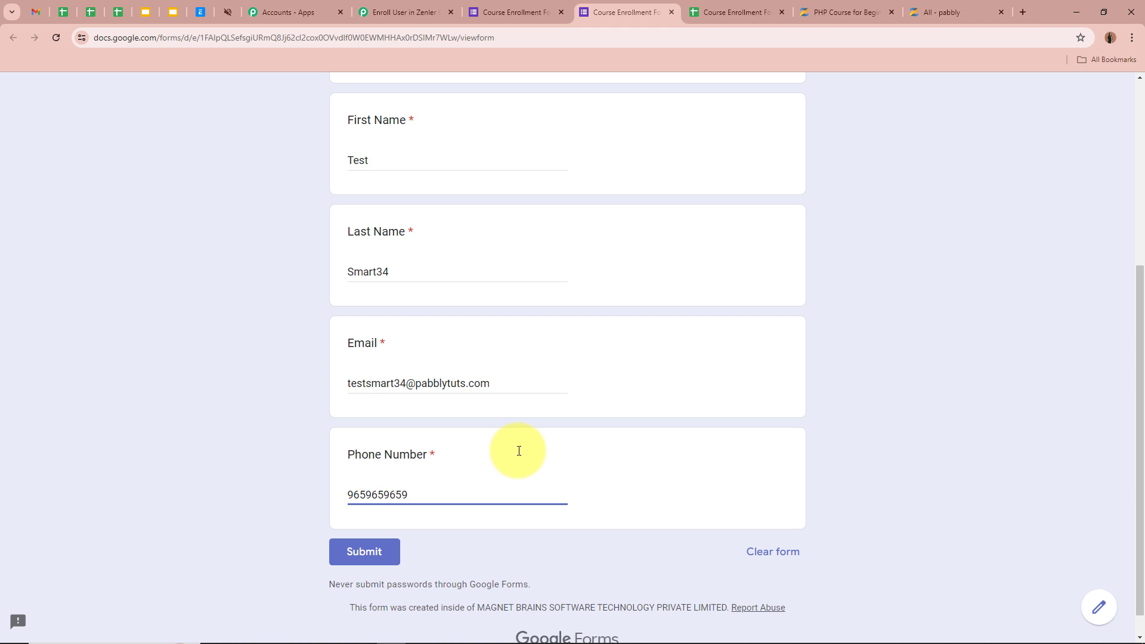
Submit the test response and confirm Google Forms recorded it
{"action": "scroll", "coordinate": [518, 451], "scroll_direction": "up", "scroll_amount": 1}
{"action": "scroll", "coordinate": [518, 451], "scroll_direction": "down", "scroll_amount": 1}
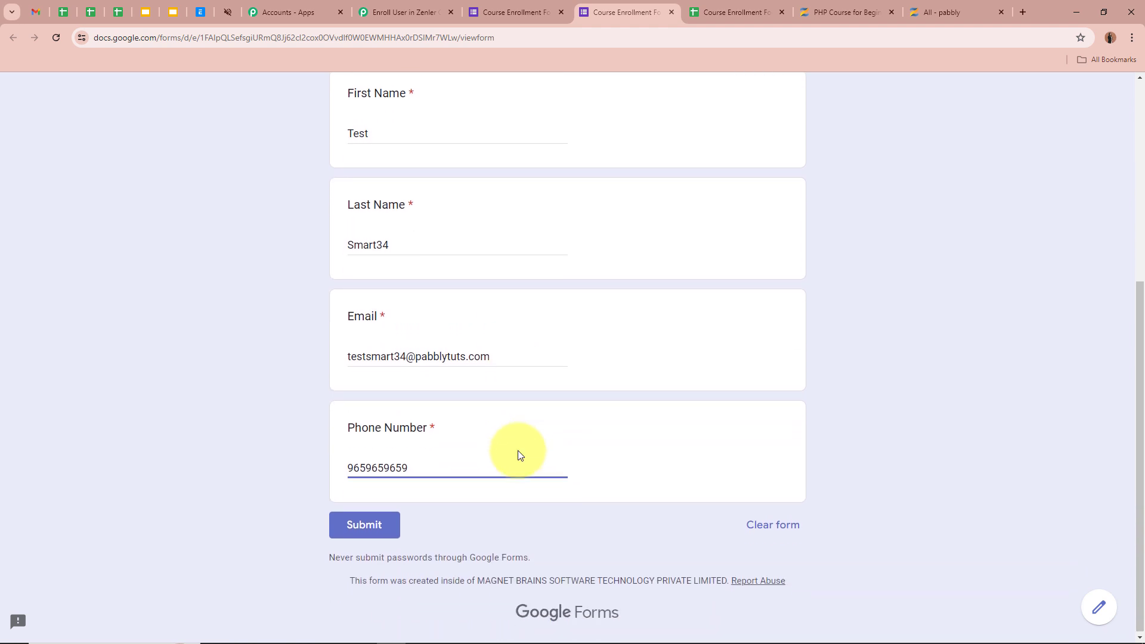
{"action": "left_click", "coordinate": [368, 525]}
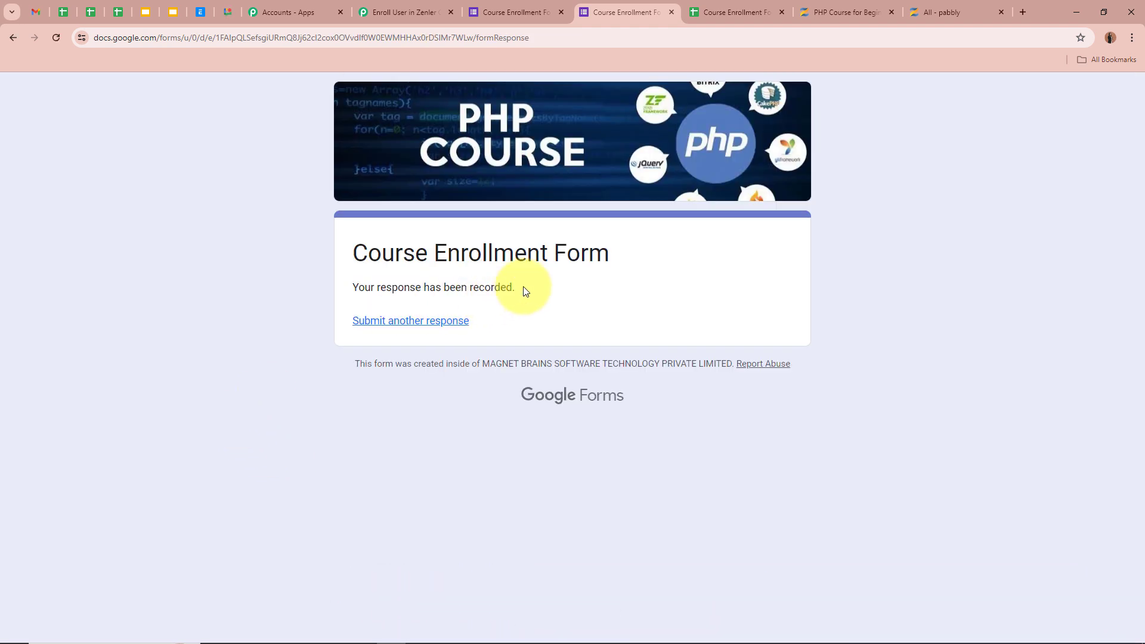
{"action": "left_click_drag", "start_coordinate": [525, 291], "coordinate": [259, 294]}
{"action": "left_click", "coordinate": [252, 296]}
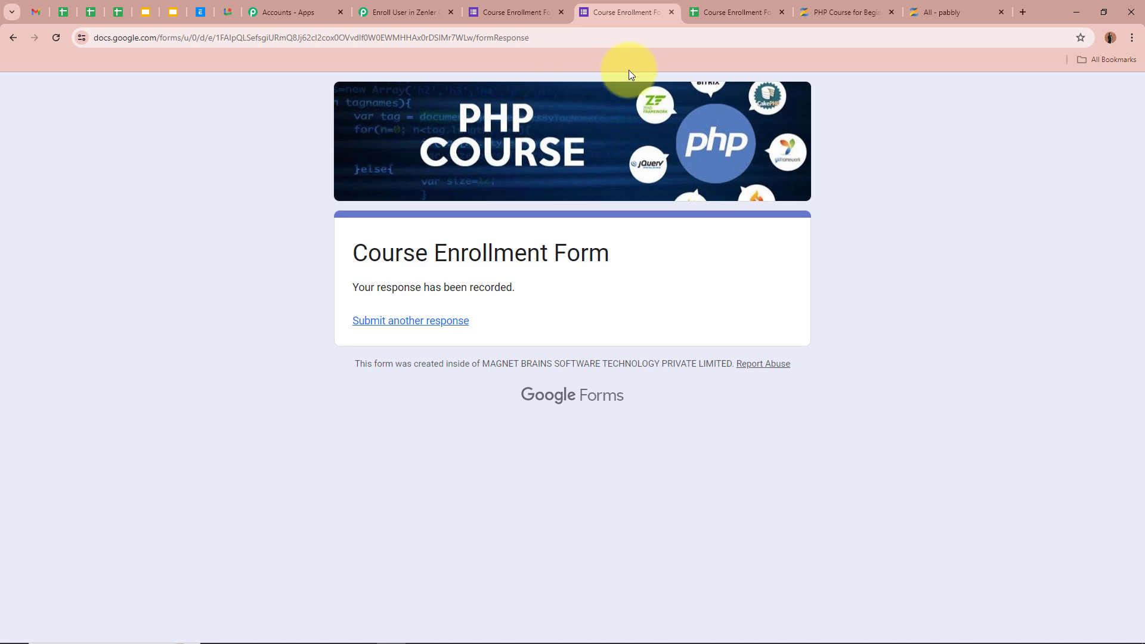
Check row 2 of the responses sheet: timestamp, first name, last name, email and phone number
{"action": "left_click", "coordinate": [717, 12]}
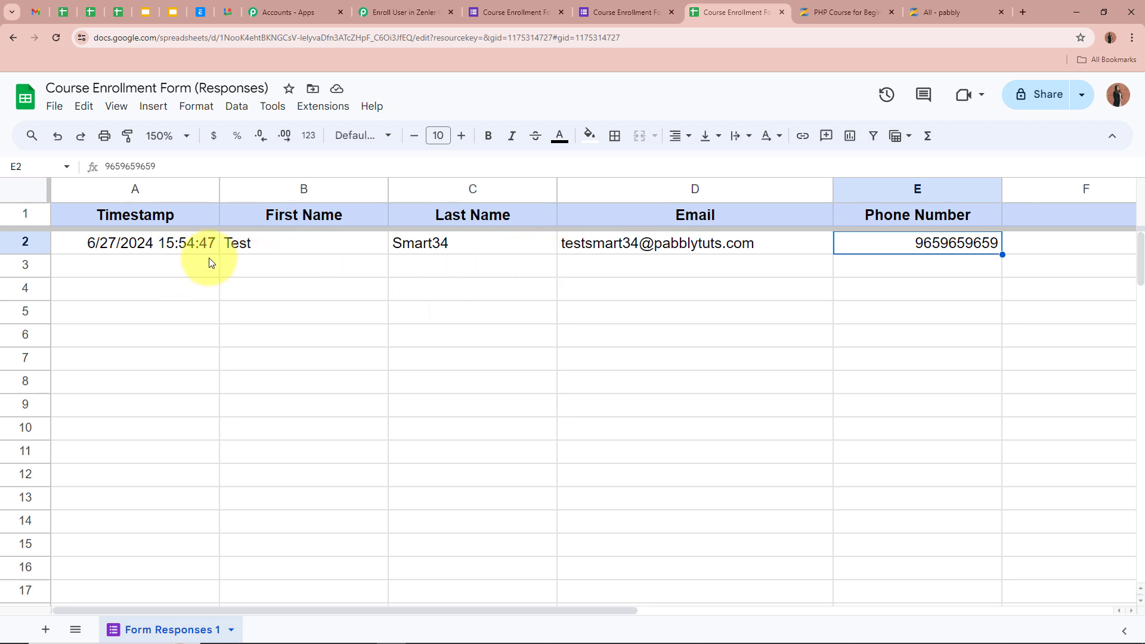
{"action": "left_click", "coordinate": [192, 251]}
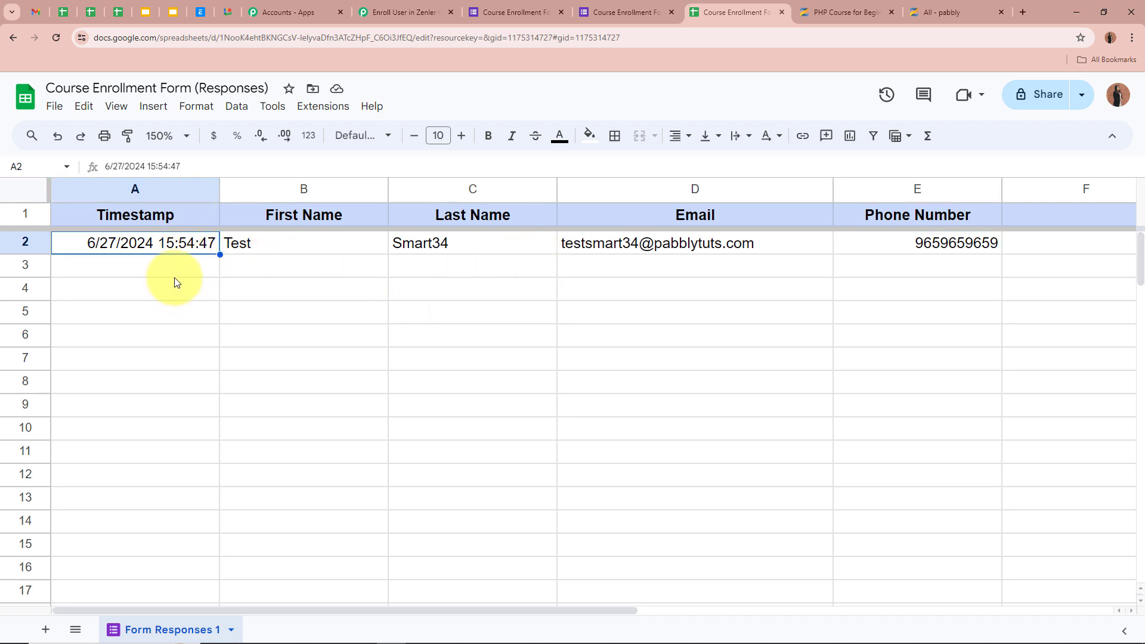
{"action": "left_click", "coordinate": [361, 245]}
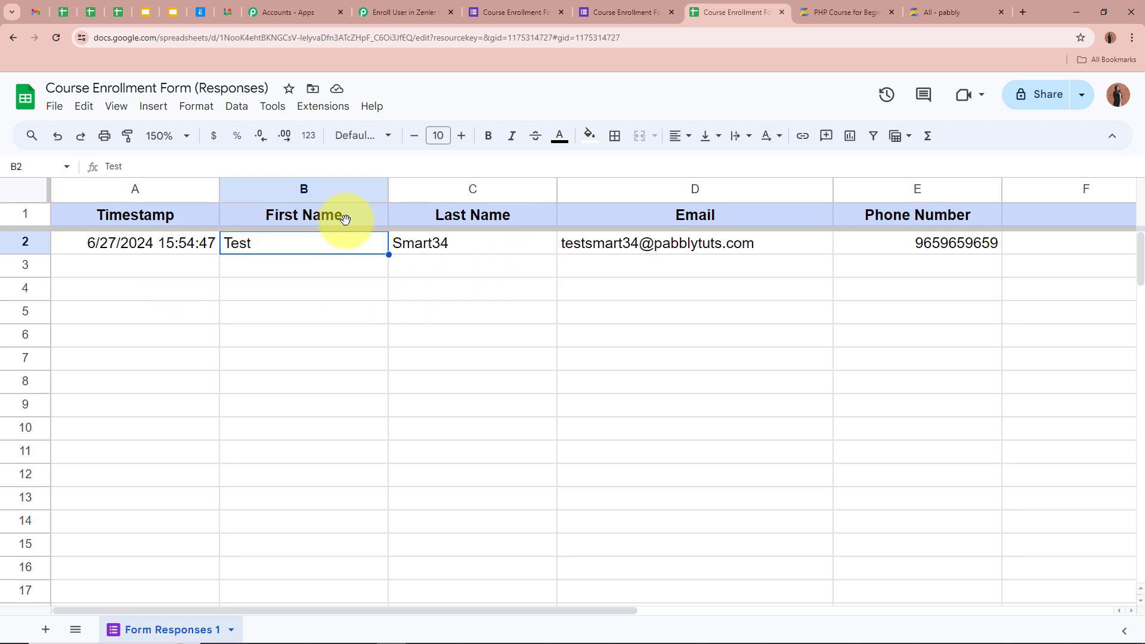
{"action": "left_click", "coordinate": [481, 243]}
{"action": "left_click", "coordinate": [731, 250]}
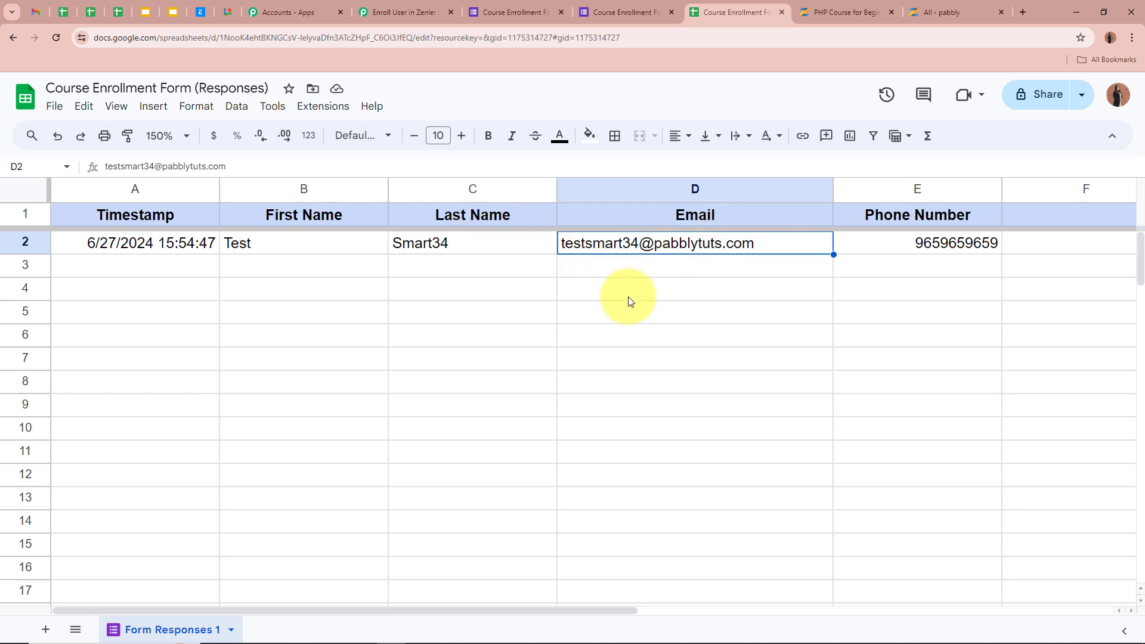
{"action": "left_click", "coordinate": [891, 243]}
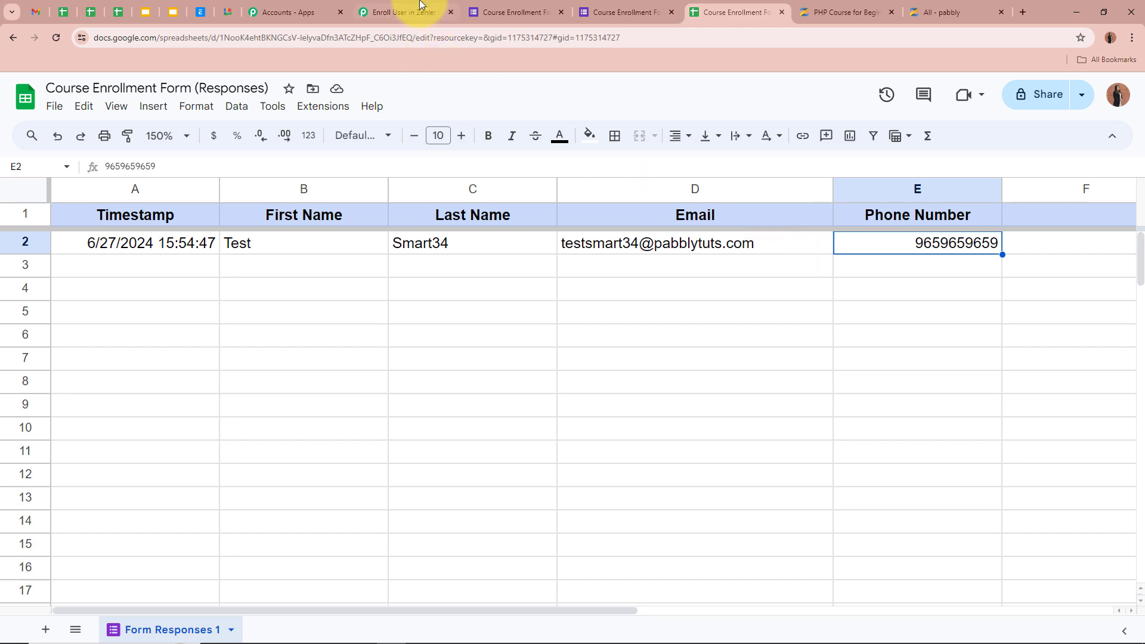
Scroll through the trigger's Response Received data for the test submission, then collapse the Google Forms trigger
{"action": "left_click", "coordinate": [401, 12]}
{"action": "scroll", "coordinate": [205, 377], "scroll_direction": "down", "scroll_amount": 10}
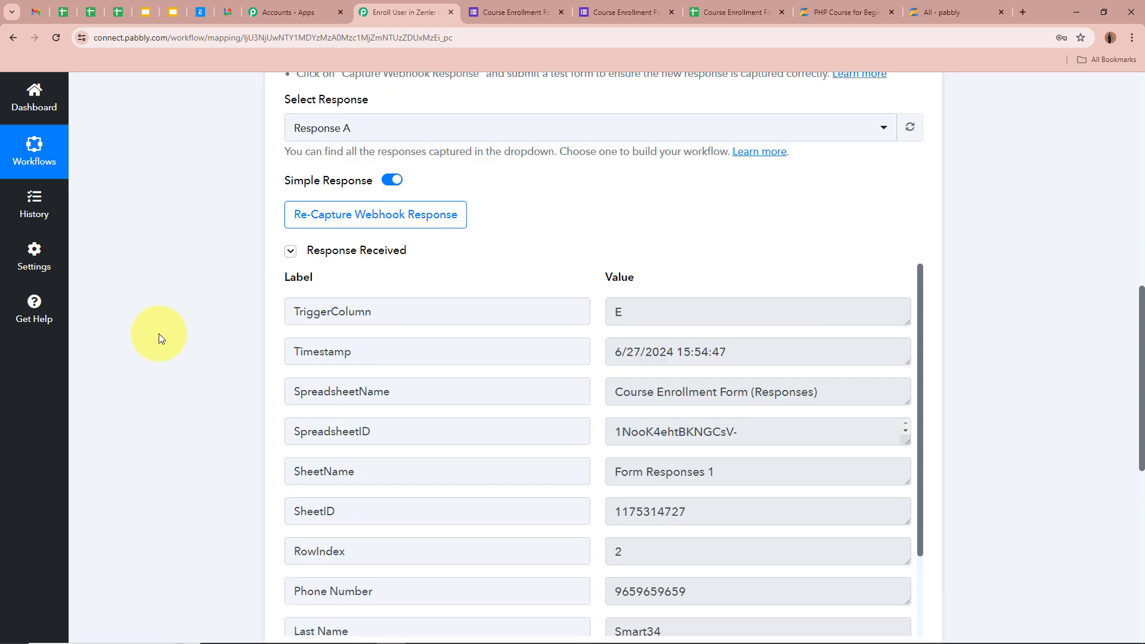
{"action": "scroll", "coordinate": [158, 334], "scroll_direction": "down", "scroll_amount": 1}
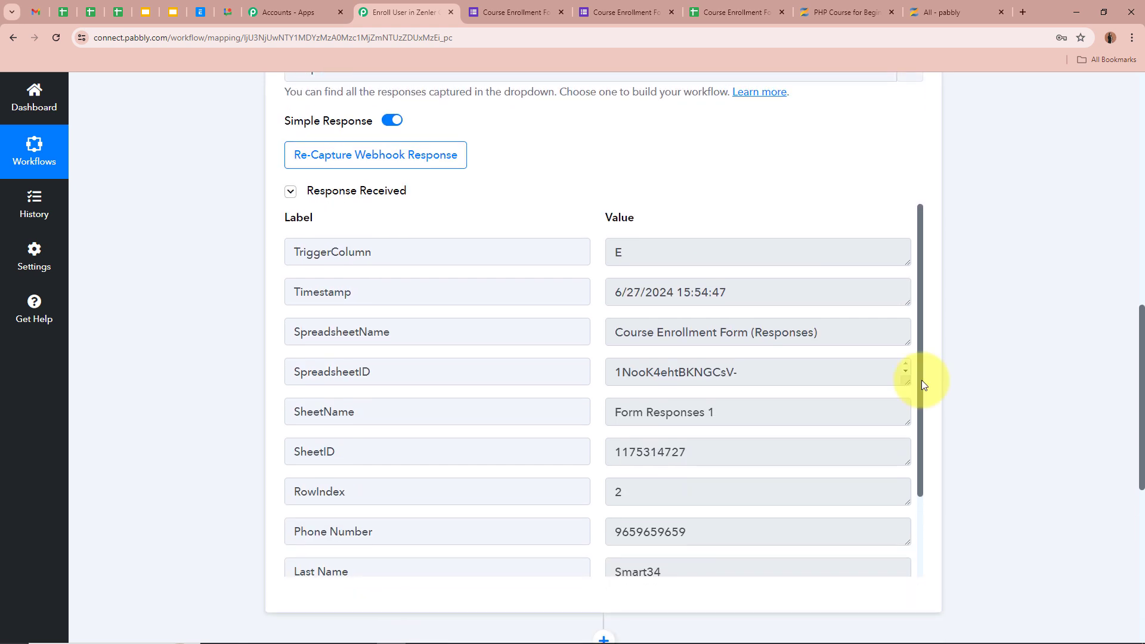
{"action": "left_click_drag", "start_coordinate": [922, 381], "coordinate": [928, 489]}
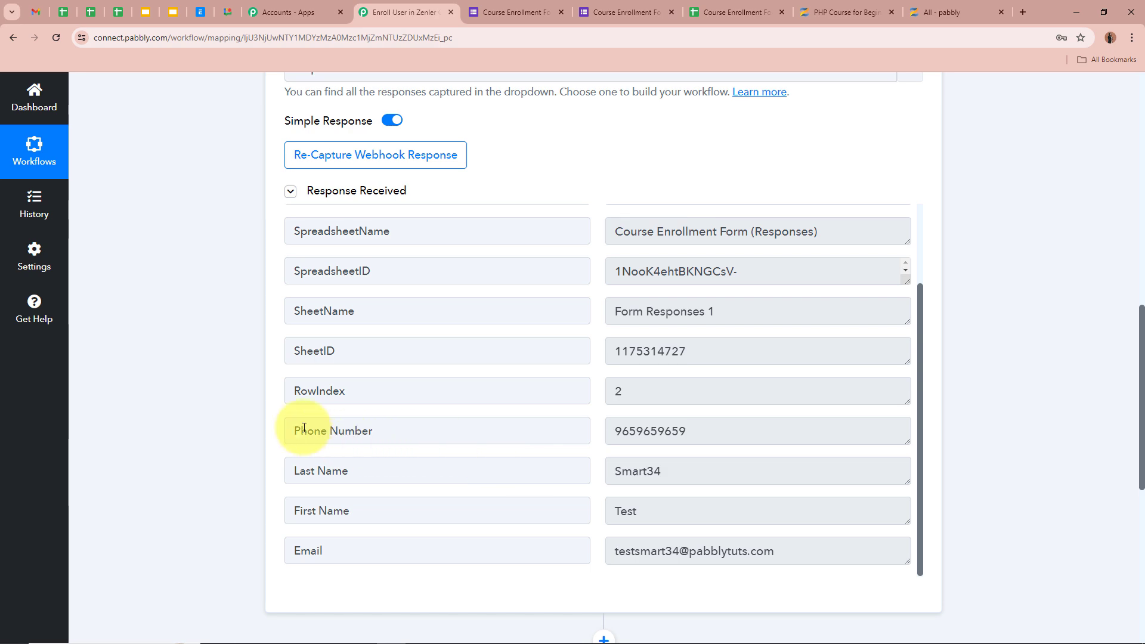
{"action": "scroll", "coordinate": [696, 435], "scroll_direction": "up", "scroll_amount": 3}
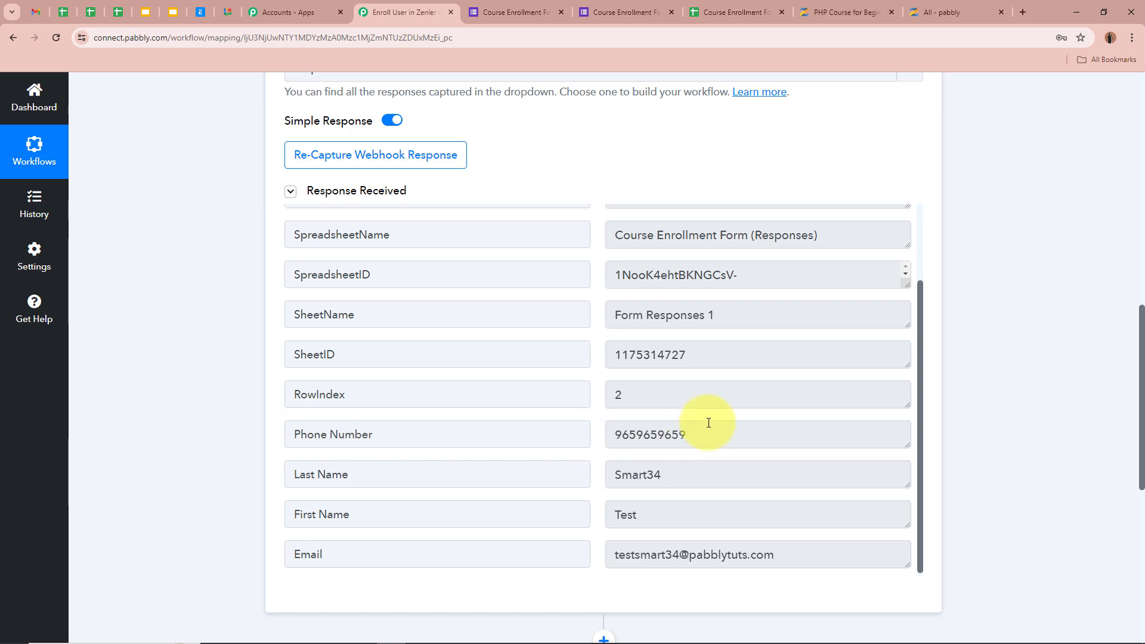
{"action": "scroll", "coordinate": [956, 414], "scroll_direction": "up", "scroll_amount": 10}
{"action": "scroll", "coordinate": [958, 412], "scroll_direction": "up", "scroll_amount": 2}
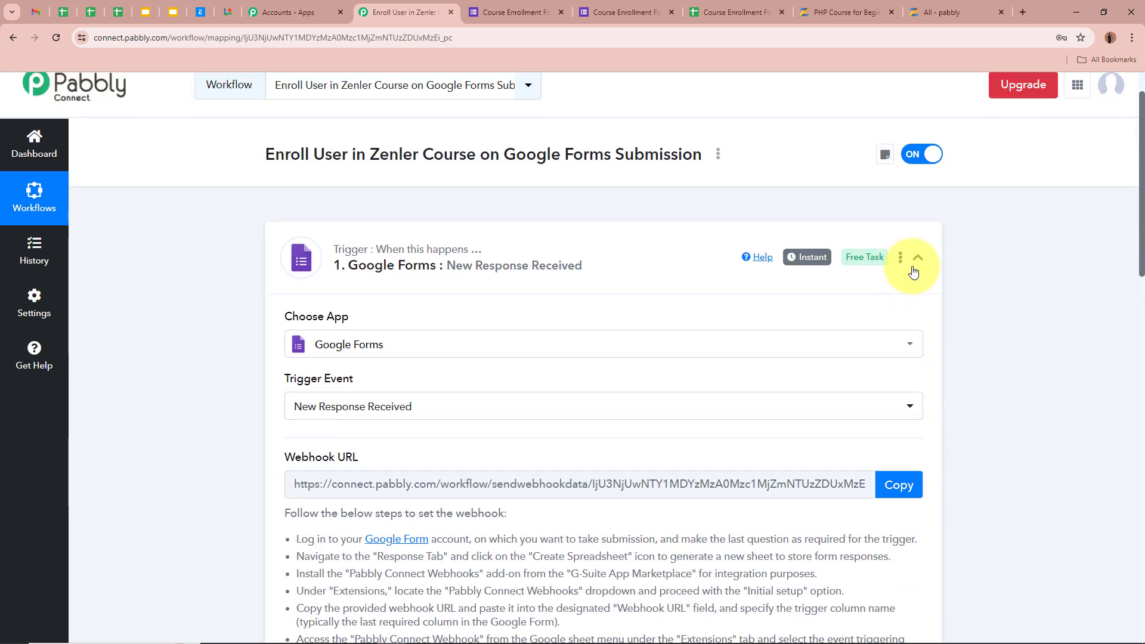
{"action": "left_click", "coordinate": [918, 266]}
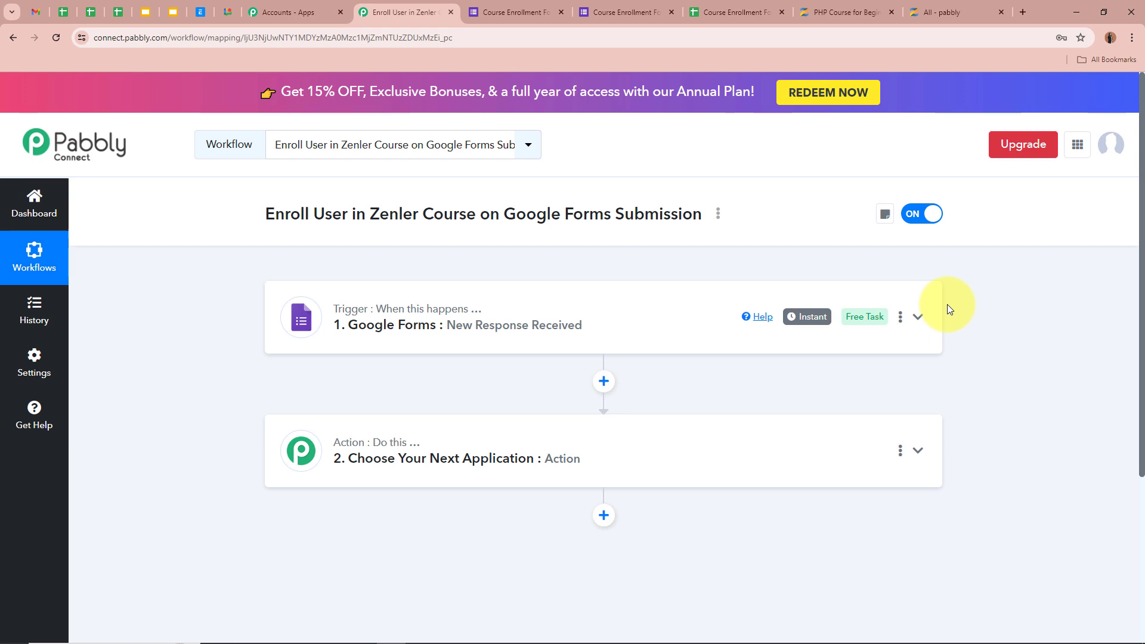
Search 'Zen' to choose Zenler as the action app and select the Enroll User to a Course event
{"action": "left_click", "coordinate": [919, 451]}
{"action": "left_click", "coordinate": [583, 322]}
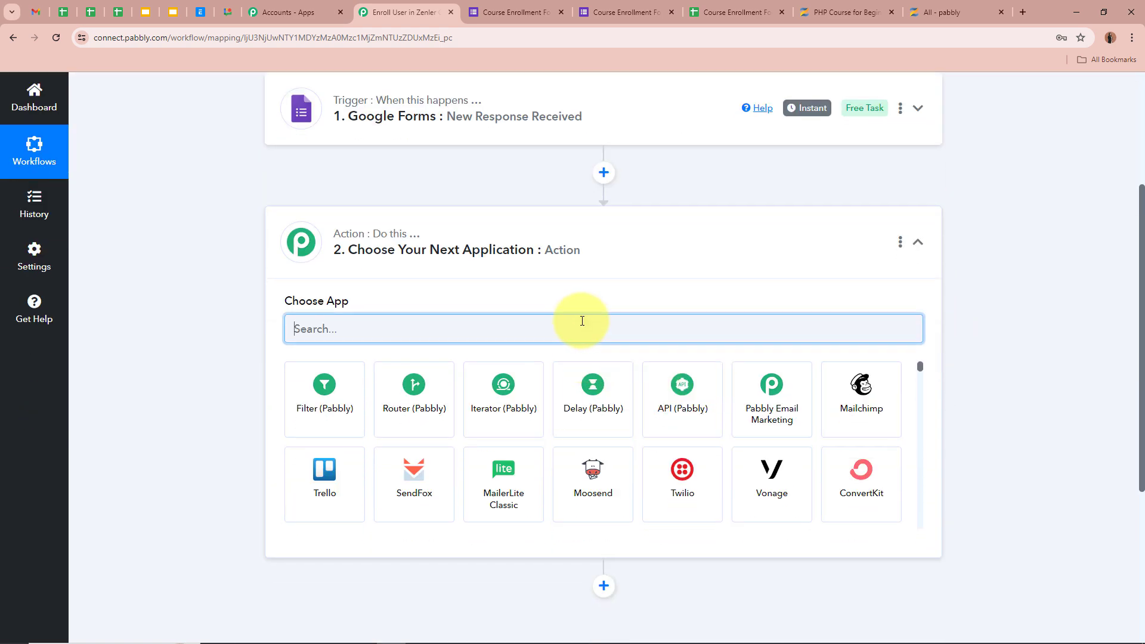
{"action": "type", "text": "Zen"}
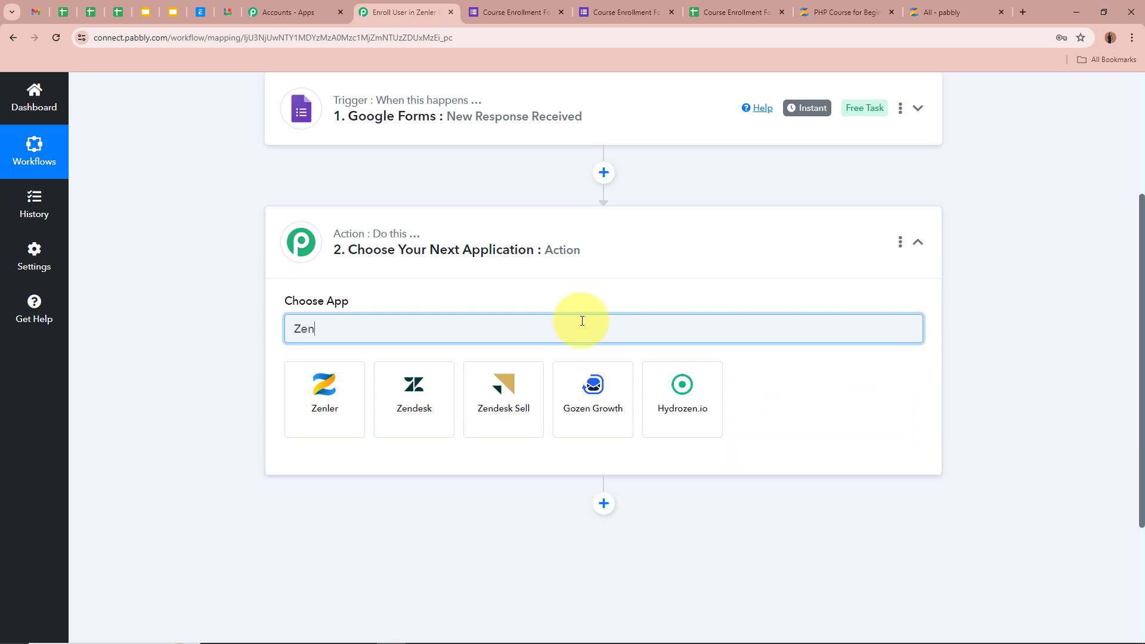
{"action": "left_click", "coordinate": [321, 381]}
{"action": "left_click", "coordinate": [335, 391]}
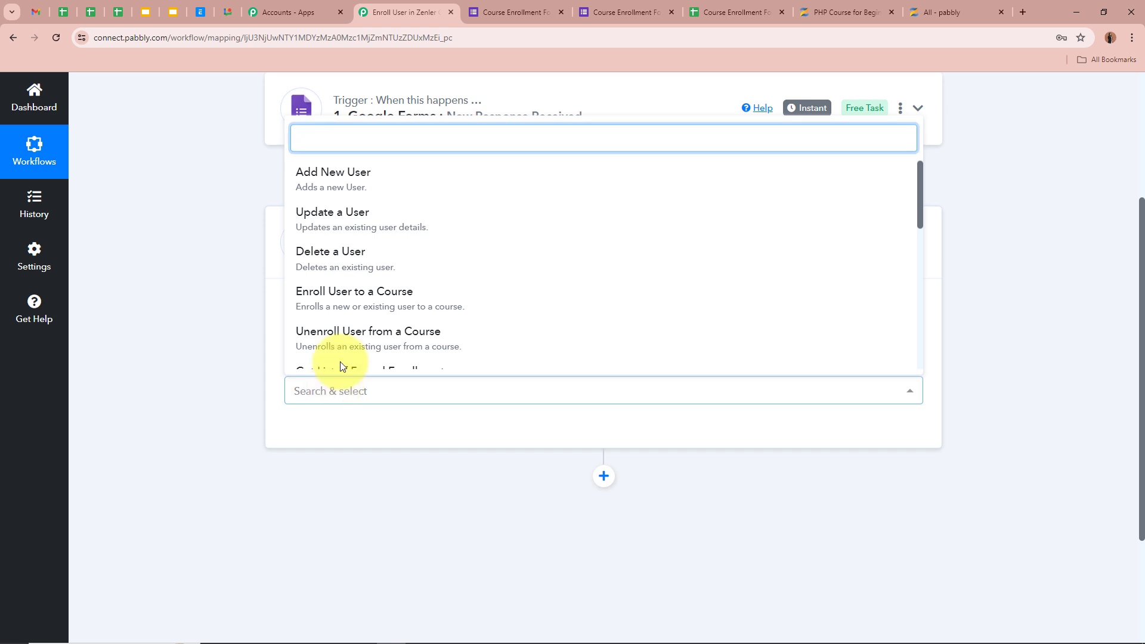
{"action": "left_click", "coordinate": [427, 302]}
{"action": "scroll", "coordinate": [179, 318], "scroll_direction": "up", "scroll_amount": 2}
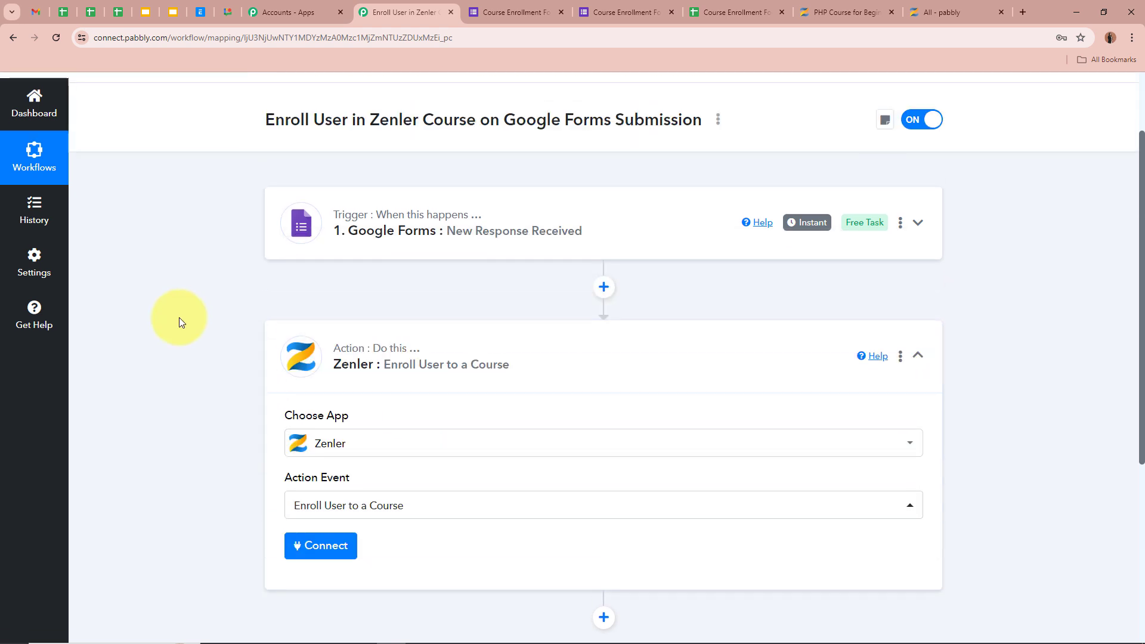
{"action": "scroll", "coordinate": [179, 318], "scroll_direction": "down", "scroll_amount": 2}
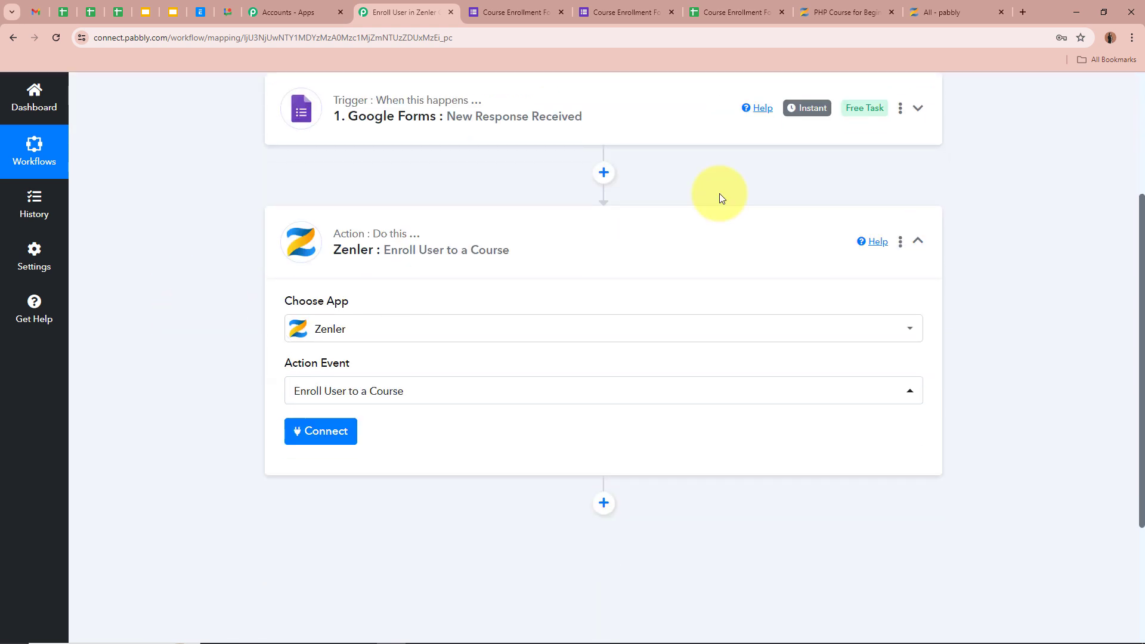
Glance at Zenler's PHP Course for Beginners page, then return to the Pabbly workflow
{"action": "left_click", "coordinate": [815, 10]}
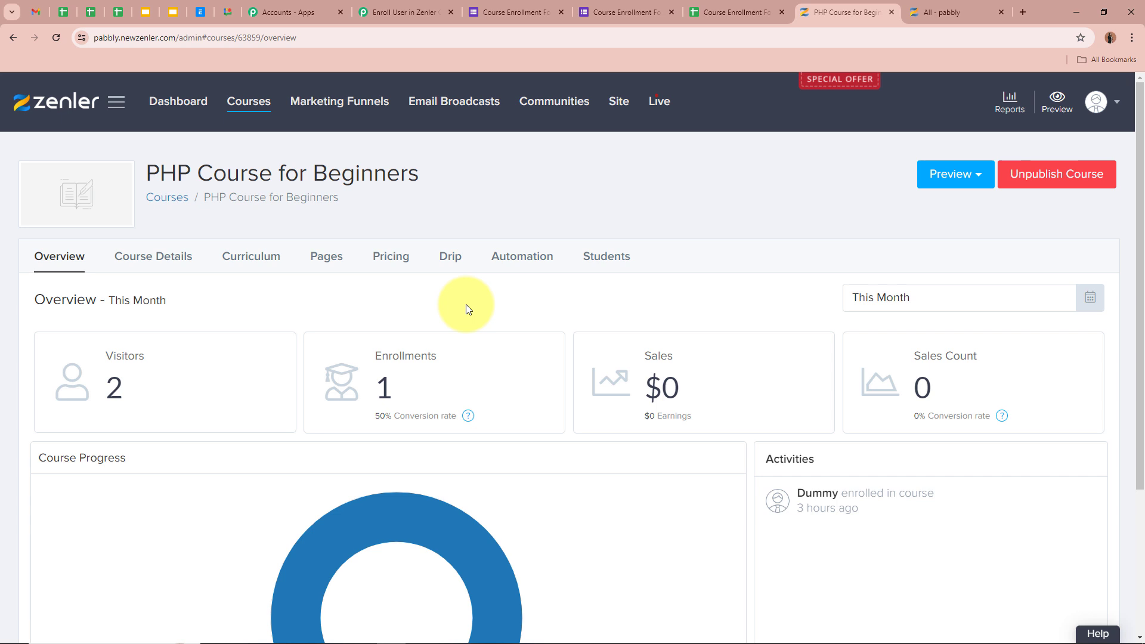
{"action": "left_click", "coordinate": [418, 13]}
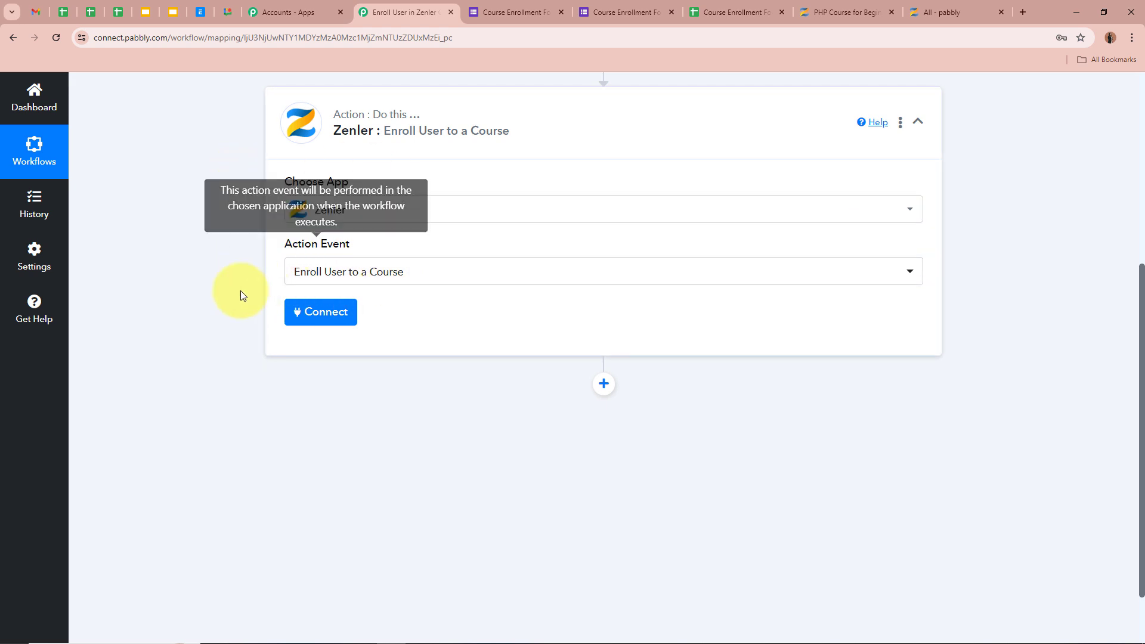
Add a new Zenler connection, pointing out its API Key and School/Account fields, then show the Zenler course page
{"action": "left_click", "coordinate": [343, 314]}
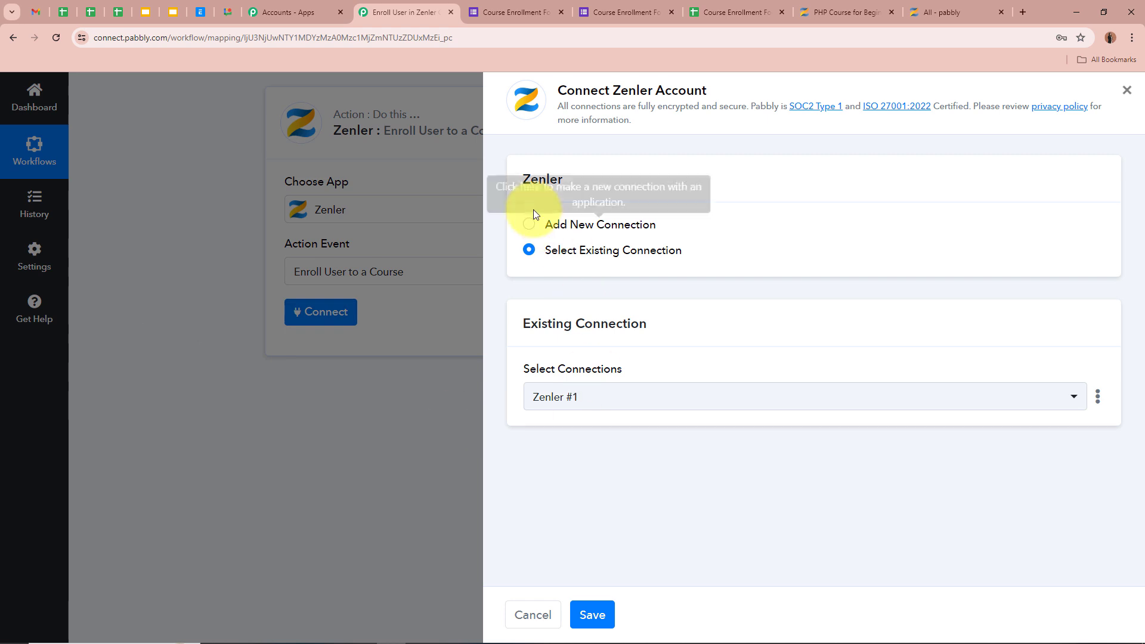
{"action": "left_click", "coordinate": [530, 225]}
{"action": "scroll", "coordinate": [773, 274], "scroll_direction": "down", "scroll_amount": 2}
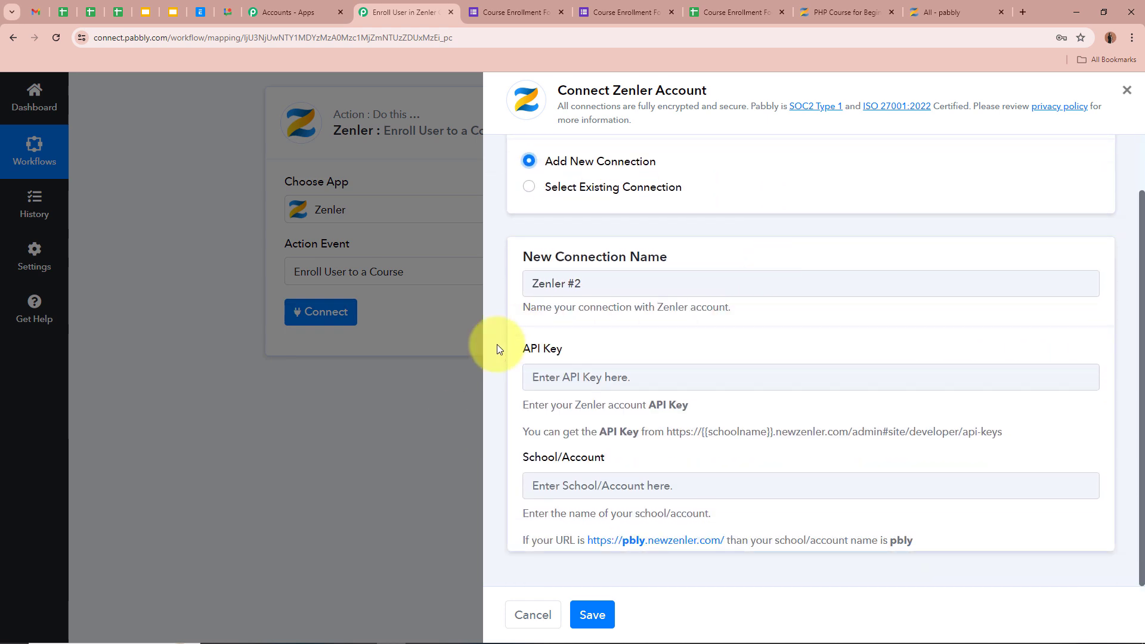
{"action": "left_click_drag", "start_coordinate": [523, 351], "coordinate": [588, 352]}
{"action": "left_click", "coordinate": [545, 444]}
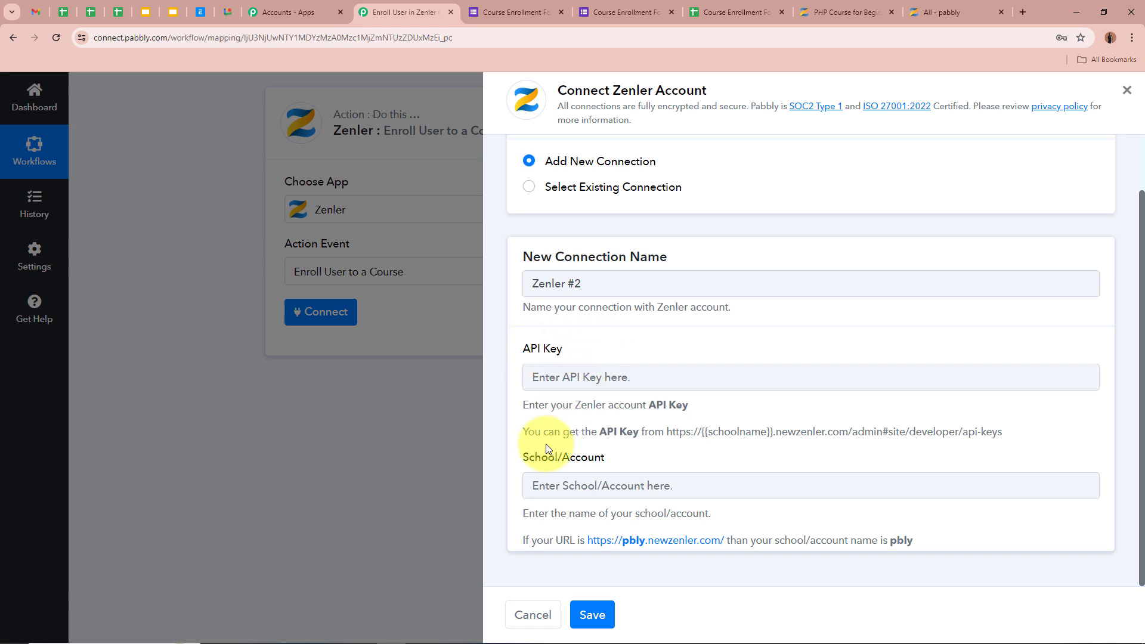
{"action": "left_click_drag", "start_coordinate": [519, 457], "coordinate": [652, 457]}
{"action": "left_click", "coordinate": [667, 455]}
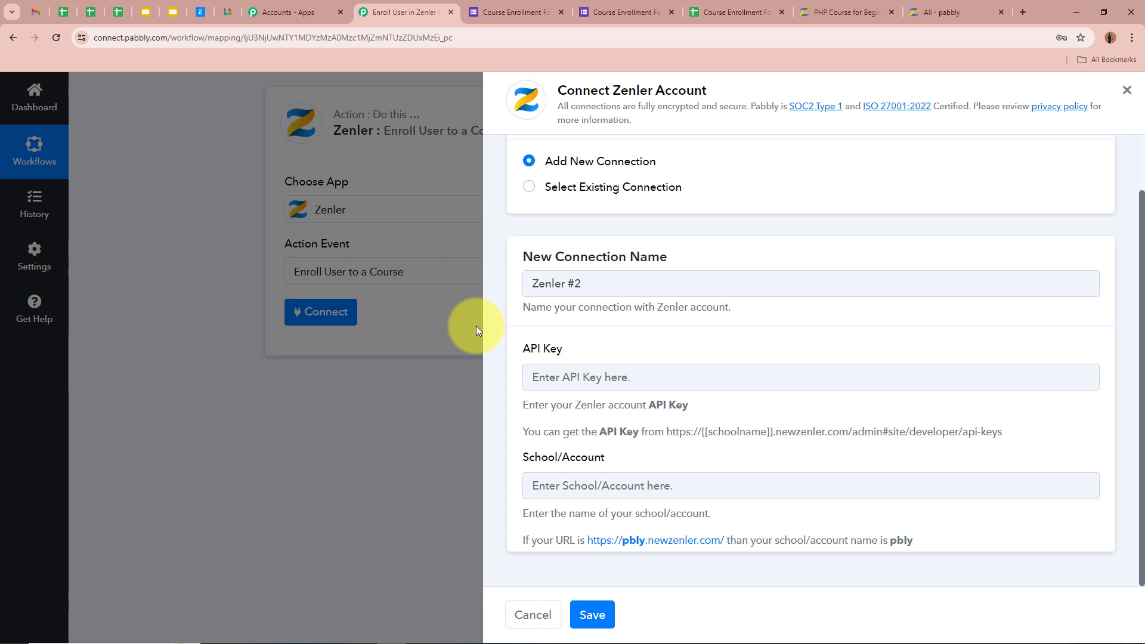
{"action": "left_click", "coordinate": [824, 4]}
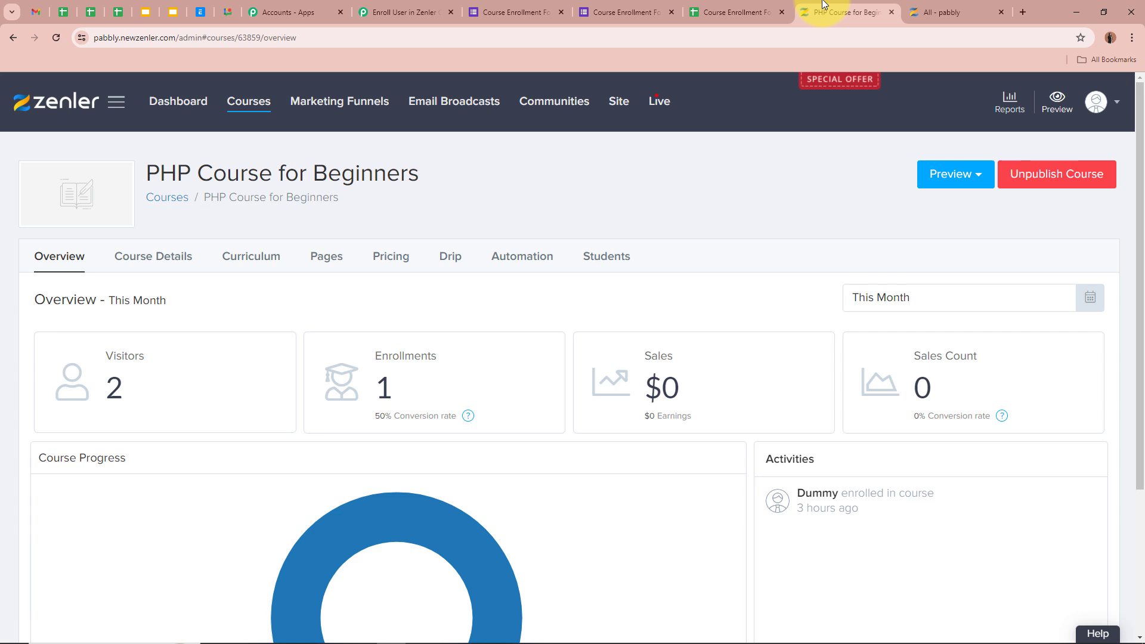
Copy the API key from Zenler's Settings > Developers > API Key page and return to Pabbly
{"action": "left_click", "coordinate": [1096, 103]}
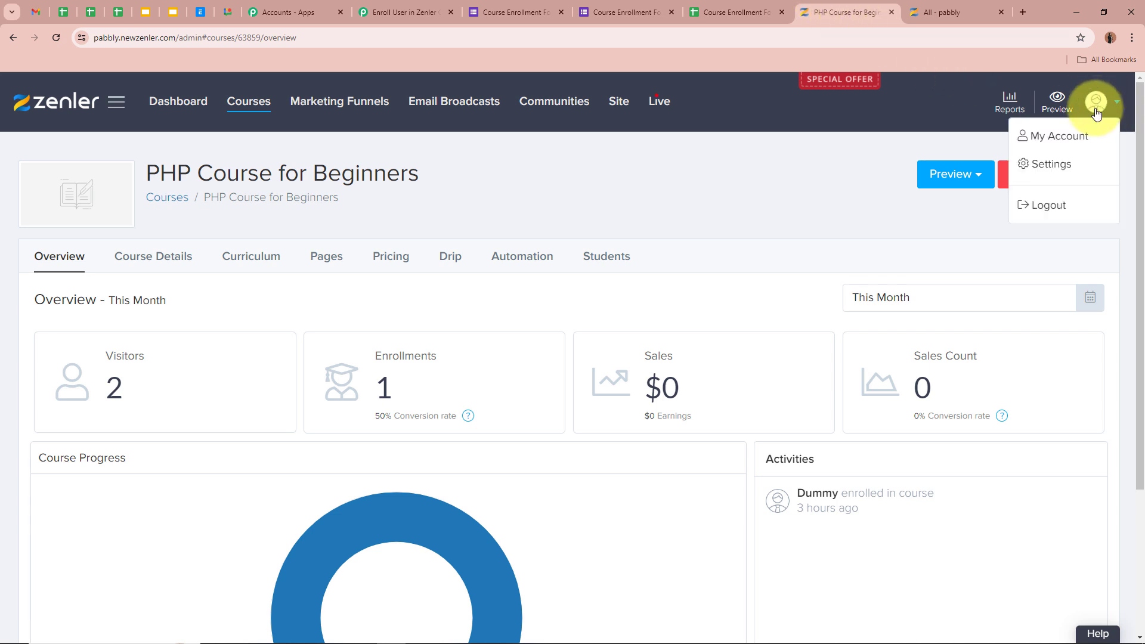
{"action": "left_click", "coordinate": [1071, 164]}
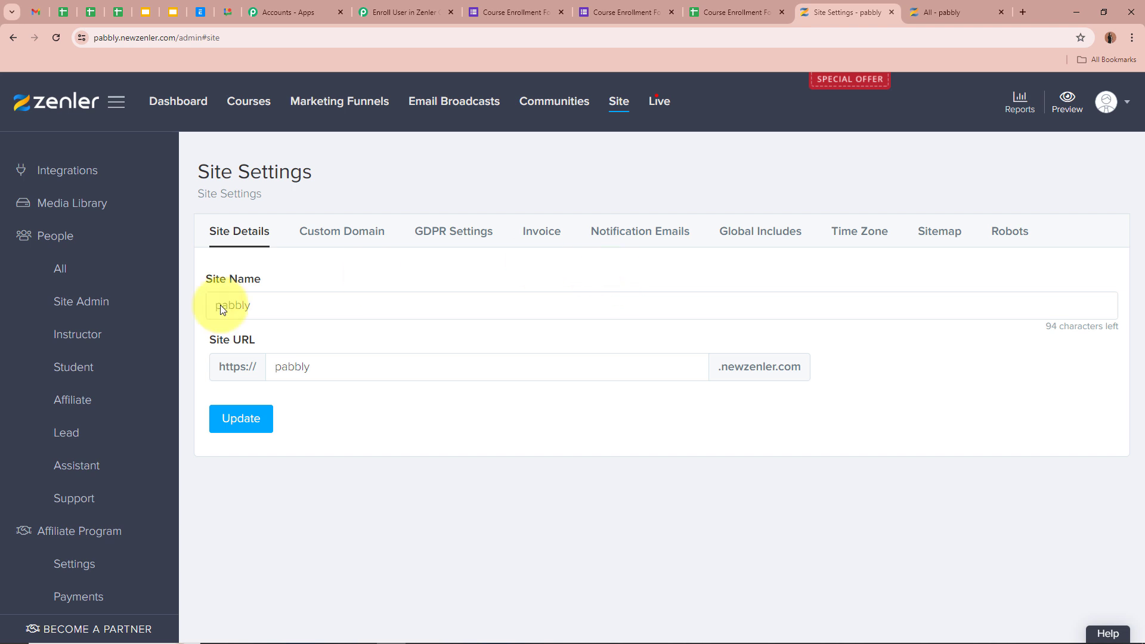
{"action": "scroll", "coordinate": [90, 507], "scroll_direction": "down", "scroll_amount": 4}
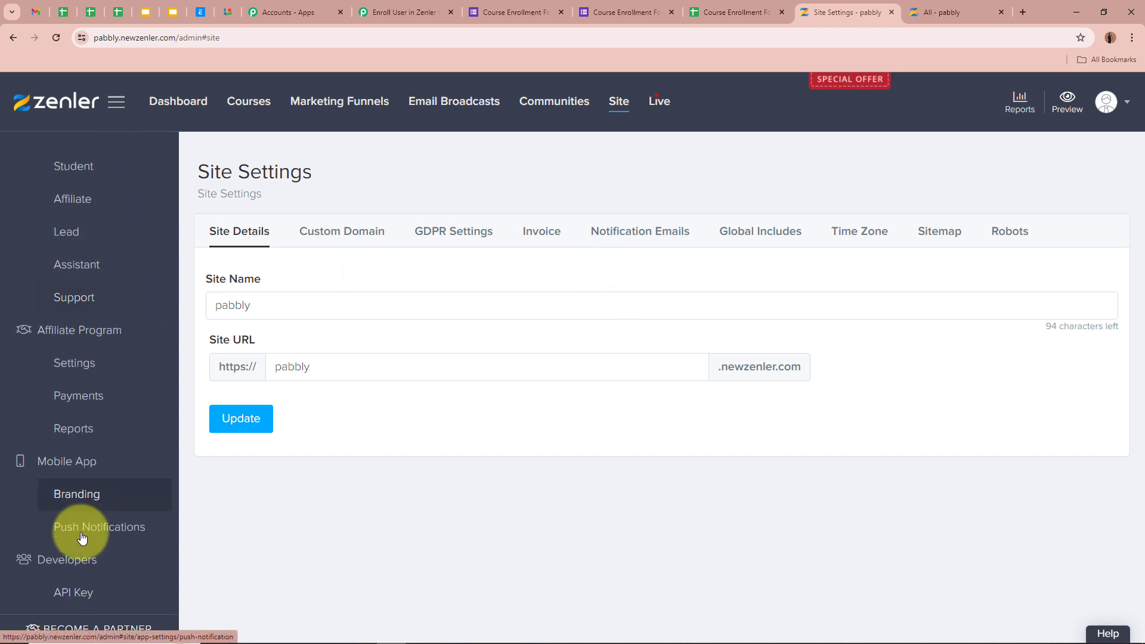
{"action": "left_click", "coordinate": [106, 600]}
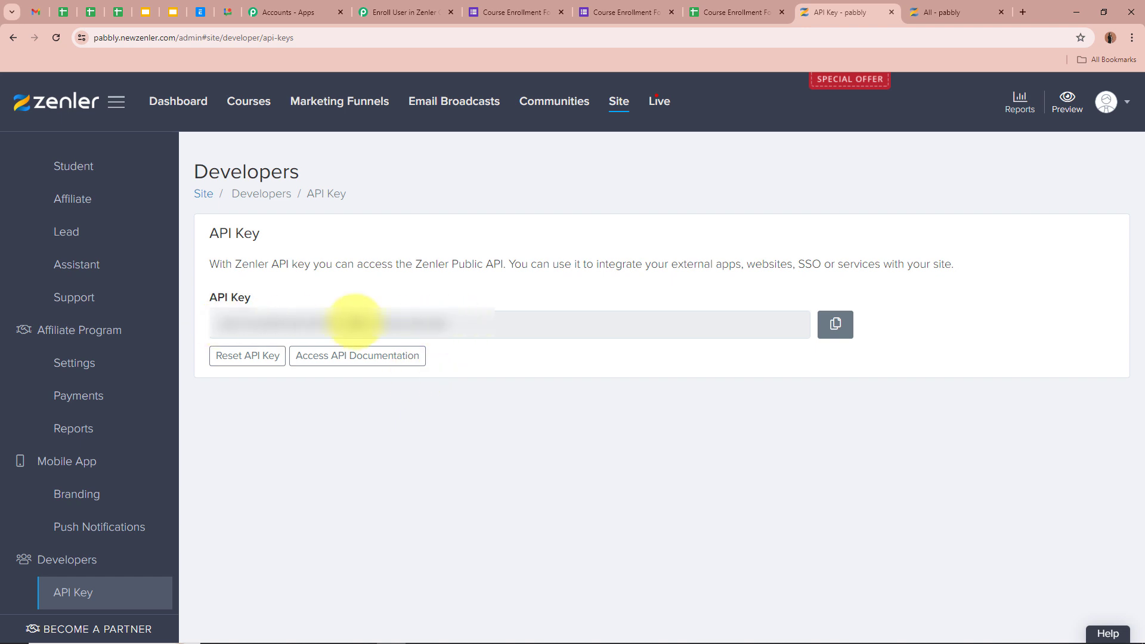
{"action": "double_click", "coordinate": [417, 323]}
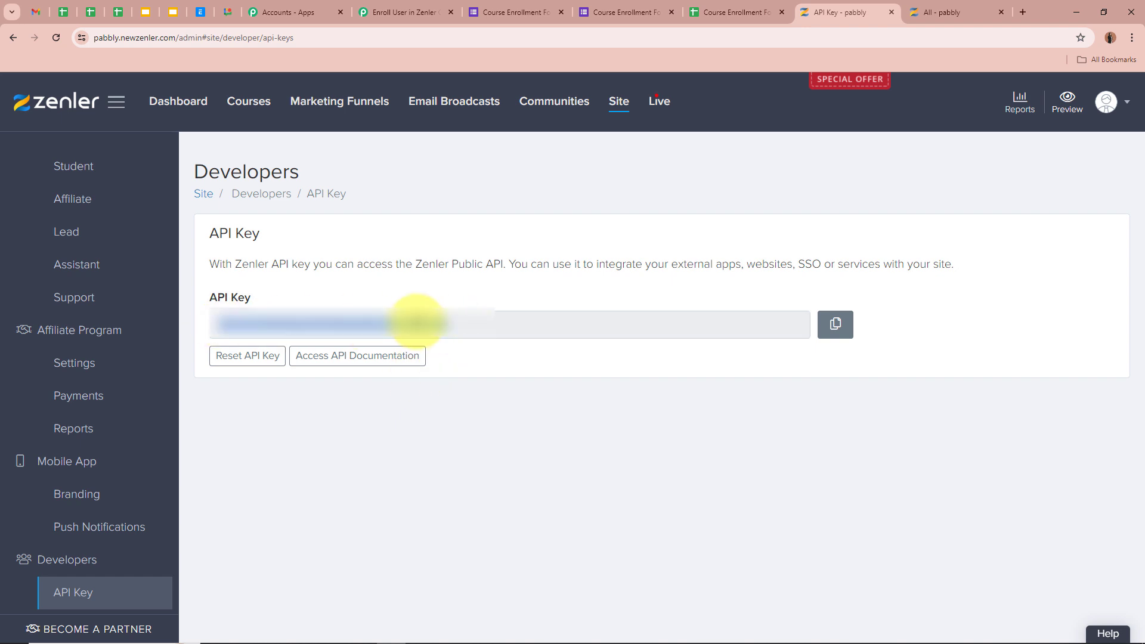
{"action": "left_click", "coordinate": [406, 12]}
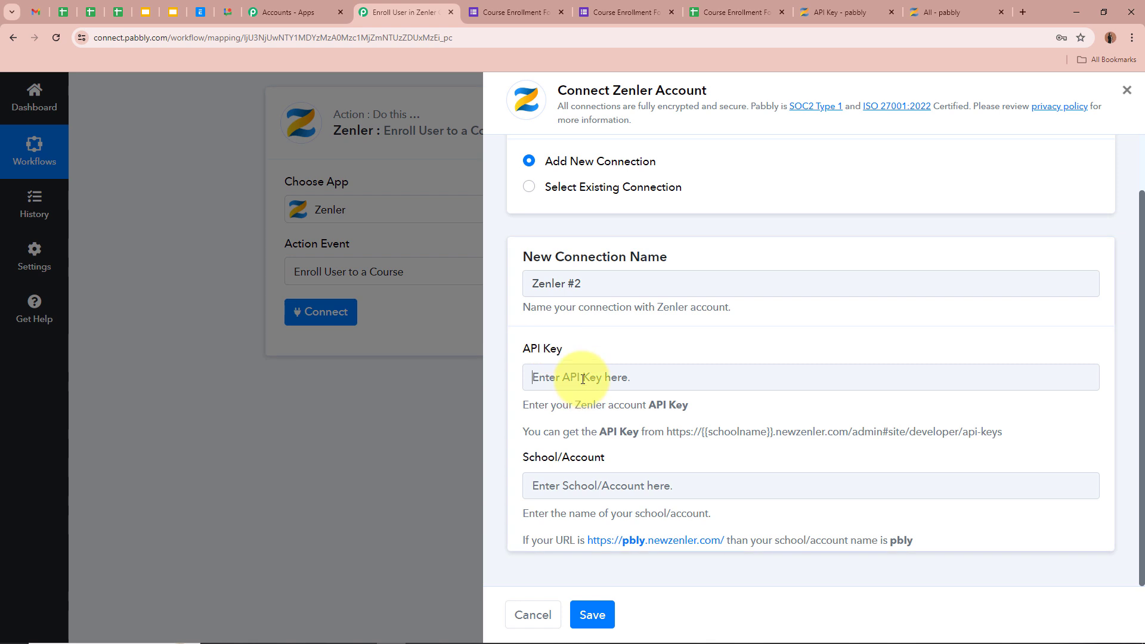
Paste the API key, copy school name 'pabbly' from Zenler's URL into School/Account, and save
{"action": "key", "text": "ctrl+v"}
{"action": "left_click", "coordinate": [582, 488]}
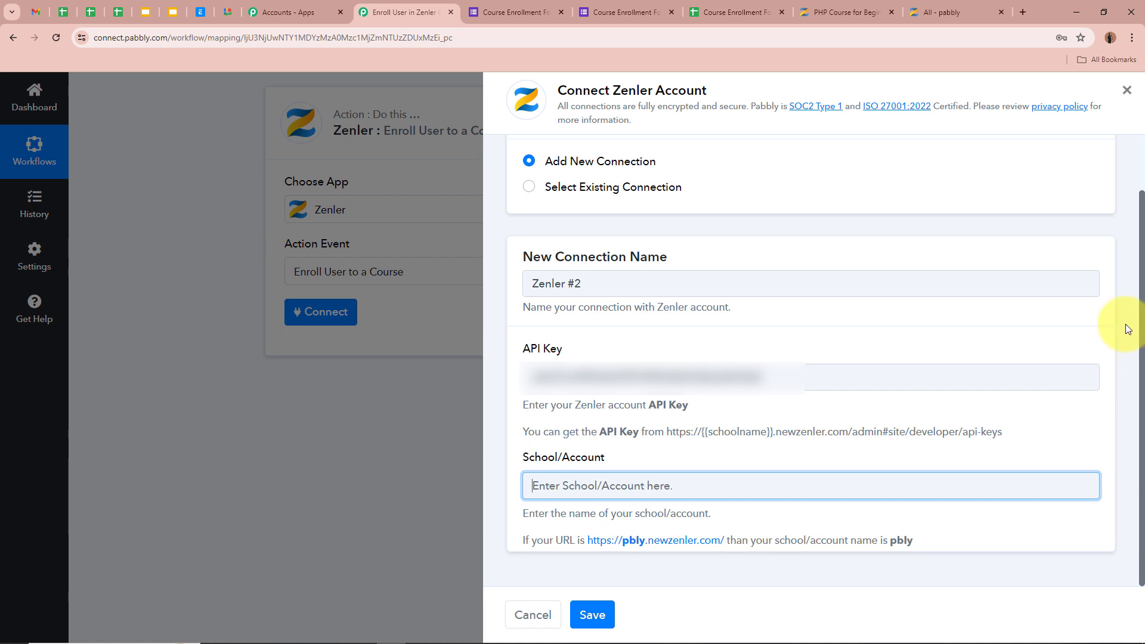
{"action": "left_click", "coordinate": [854, 7]}
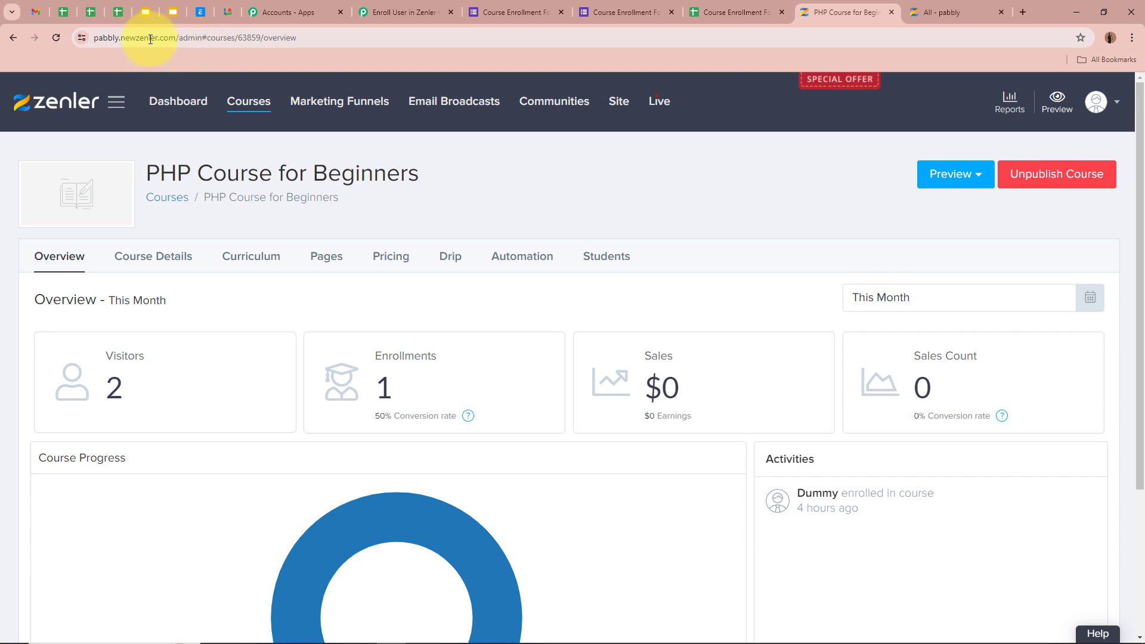
{"action": "double_click", "coordinate": [118, 40]}
{"action": "key", "text": "ctrl+c"}
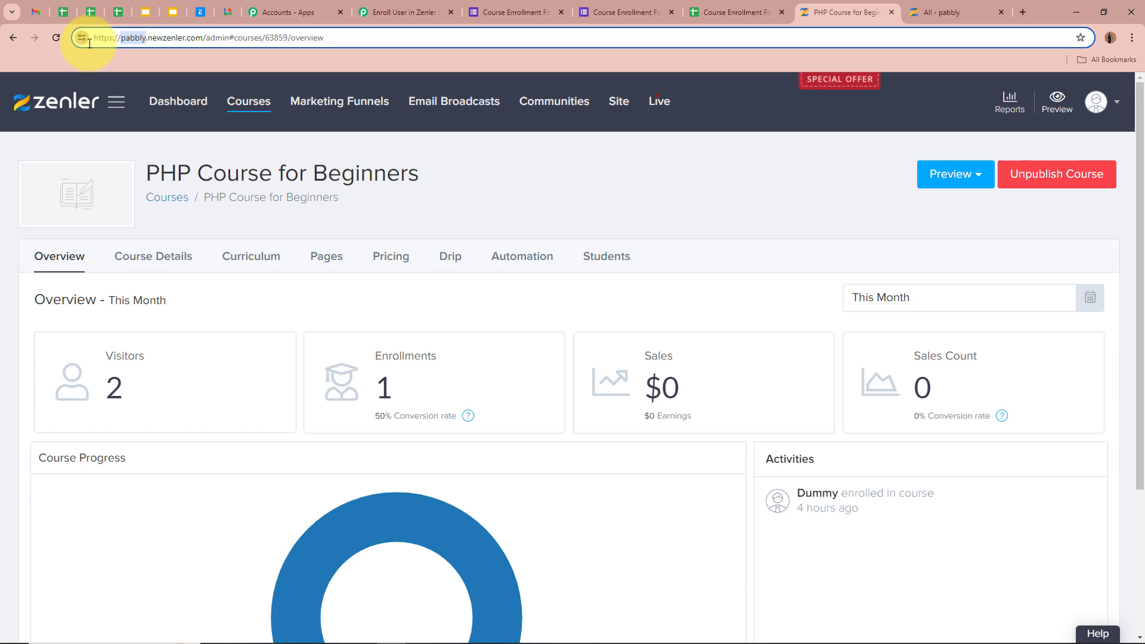
{"action": "left_click", "coordinate": [371, 12]}
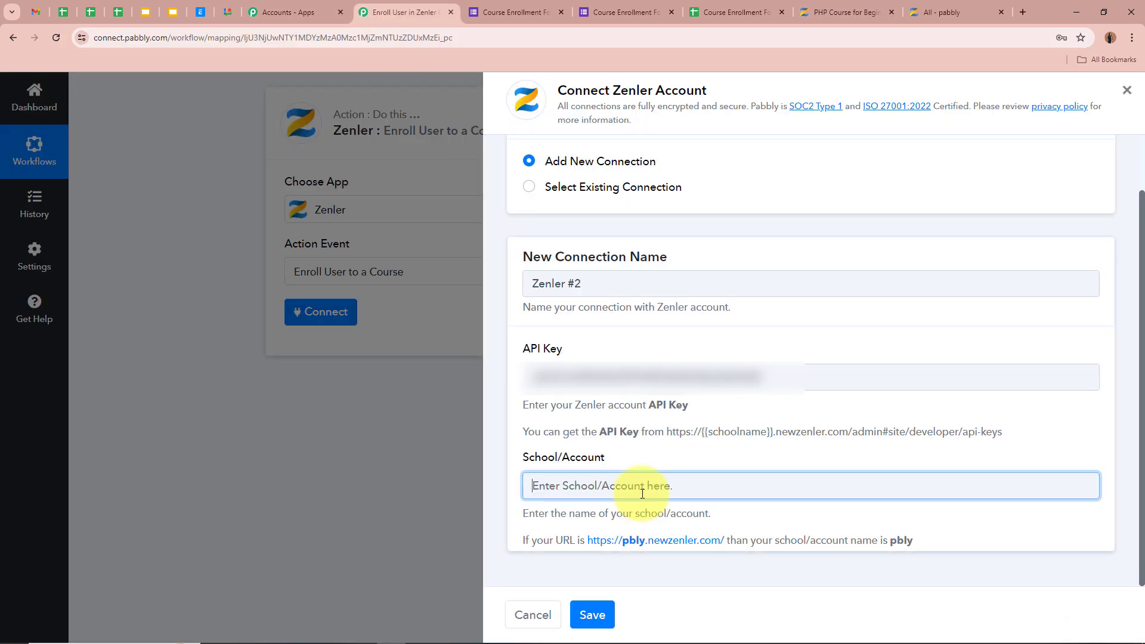
{"action": "key", "text": "ctrl+v"}
{"action": "left_click", "coordinate": [601, 610]}
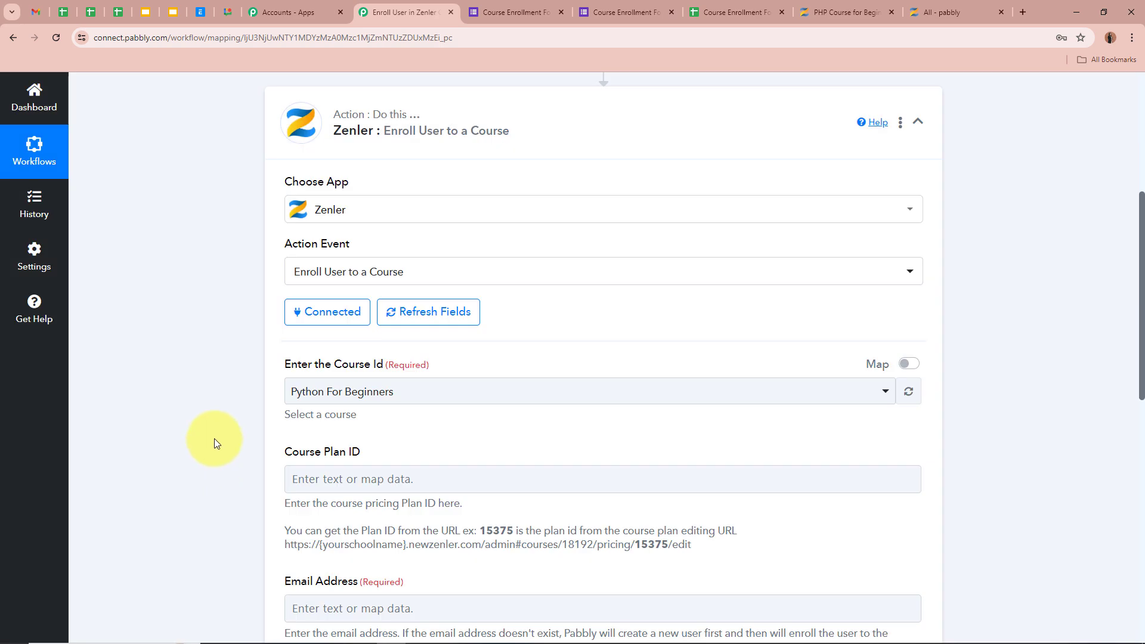
Choose PHP Course for Beginners in the Enter the Course Id dropdown
{"action": "scroll", "coordinate": [213, 438], "scroll_direction": "down", "scroll_amount": 1}
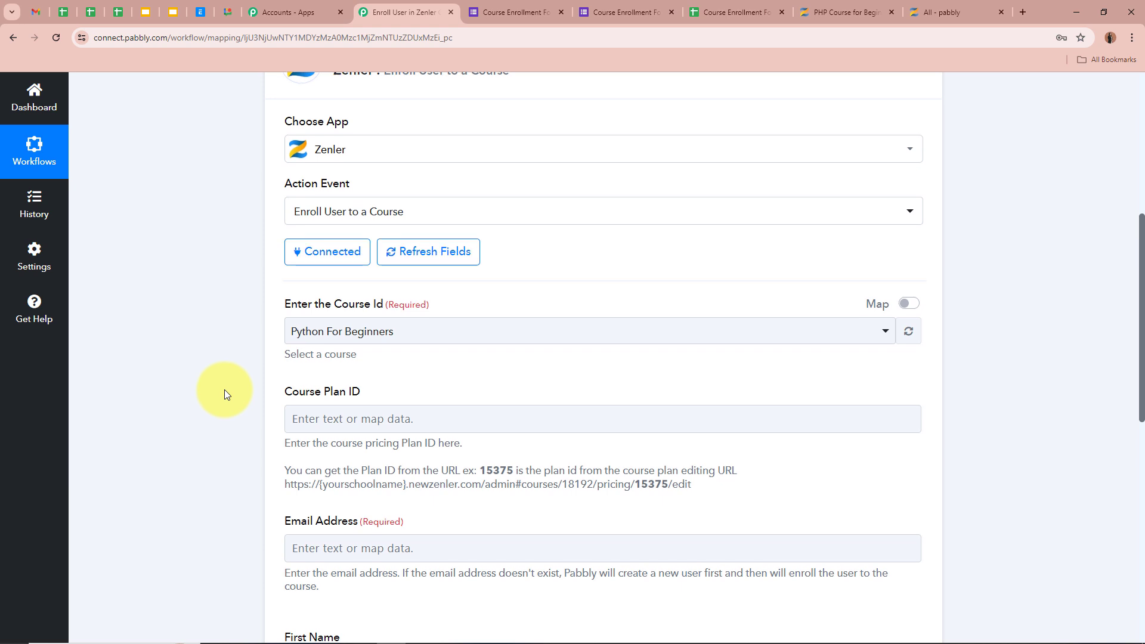
{"action": "scroll", "coordinate": [224, 389], "scroll_direction": "down", "scroll_amount": 1}
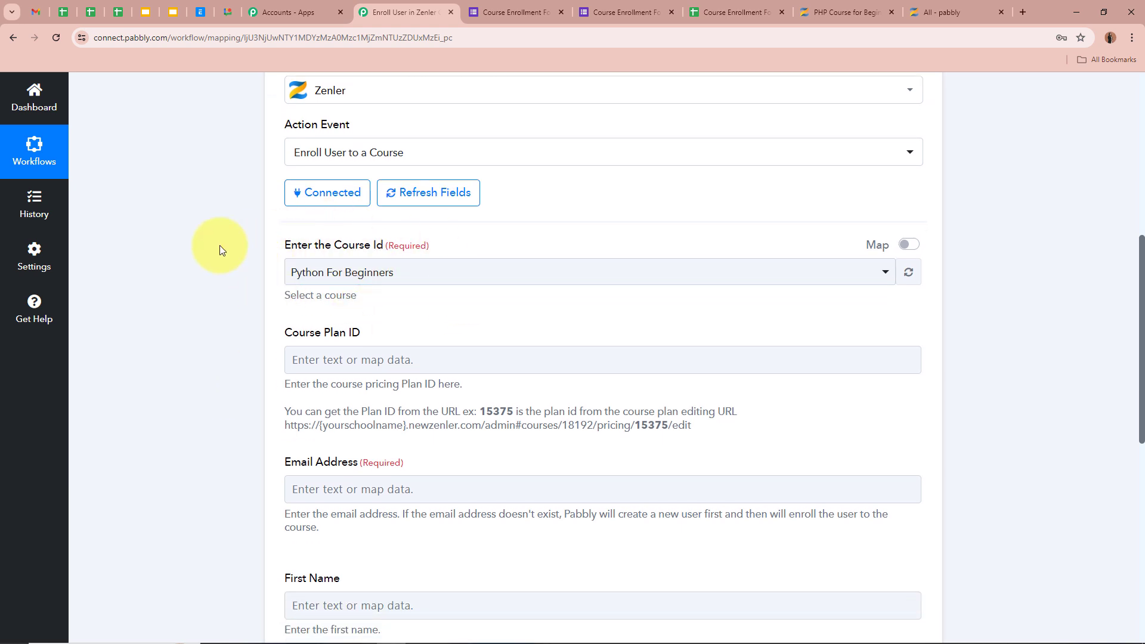
{"action": "left_click", "coordinate": [378, 269]}
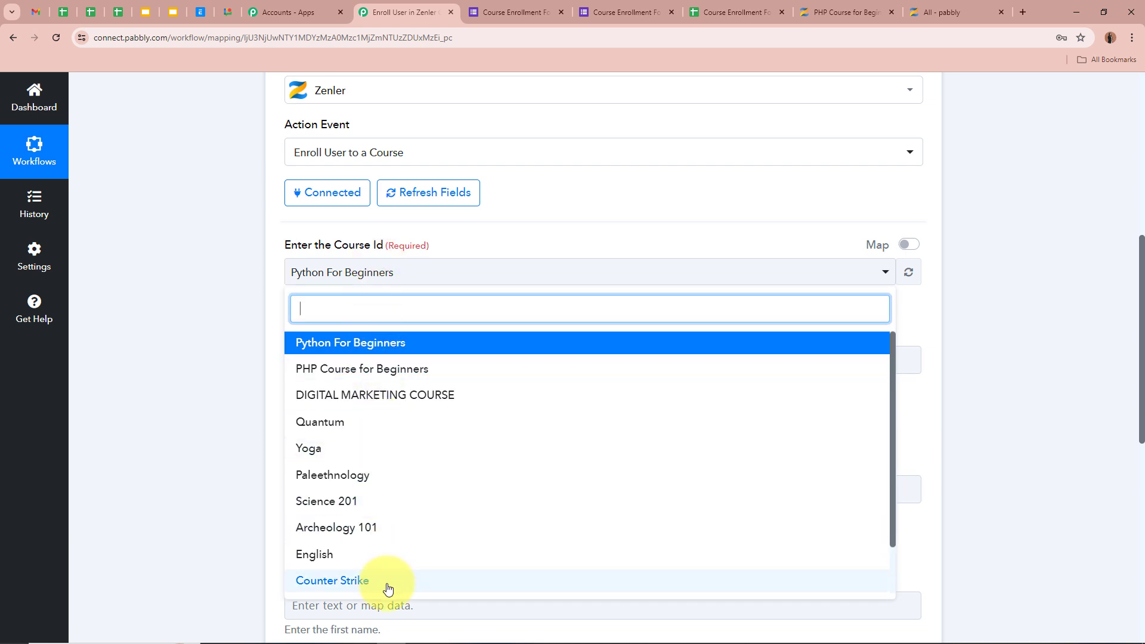
{"action": "scroll", "coordinate": [414, 435], "scroll_direction": "down", "scroll_amount": 2}
{"action": "scroll", "coordinate": [417, 436], "scroll_direction": "up", "scroll_amount": 2}
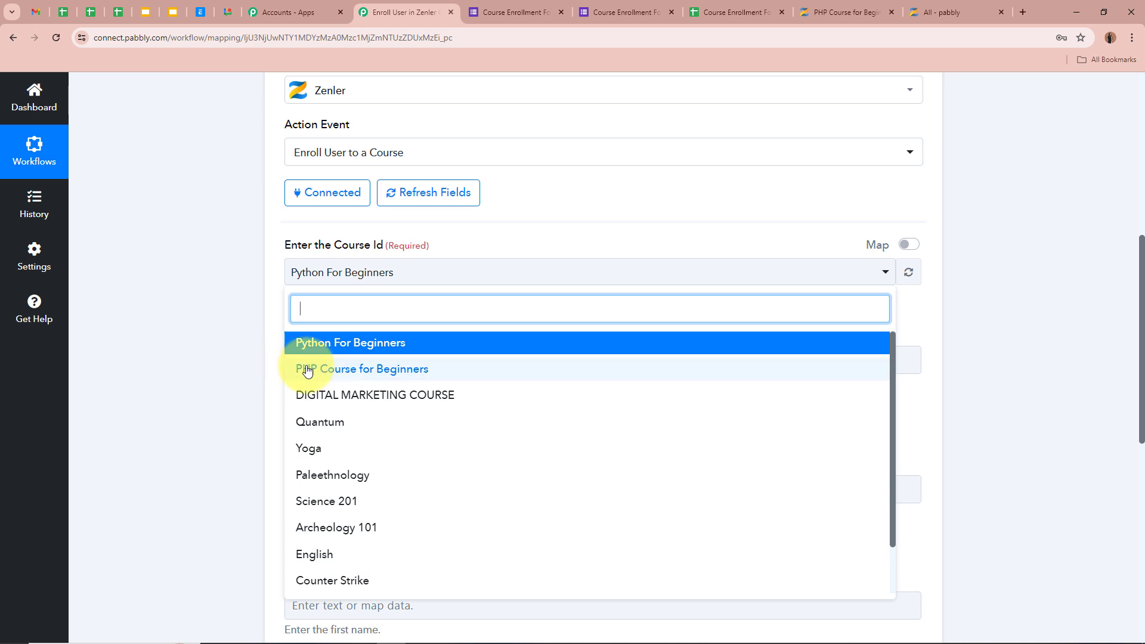
{"action": "scroll", "coordinate": [349, 416], "scroll_direction": "up", "scroll_amount": 1}
{"action": "left_click", "coordinate": [506, 431]}
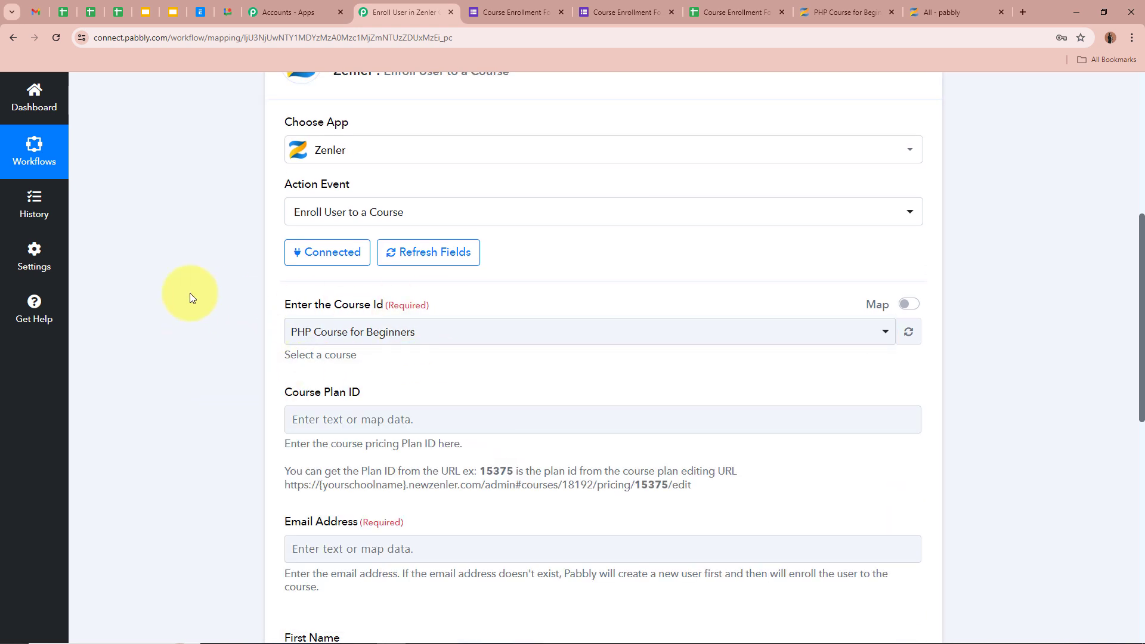
{"action": "left_click", "coordinate": [376, 333]}
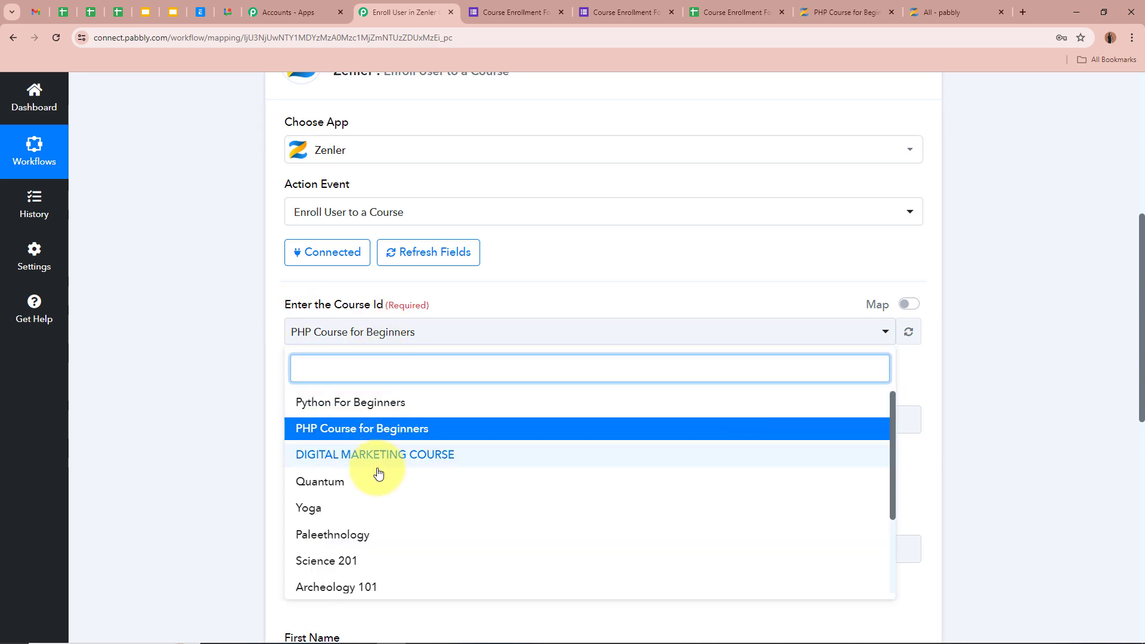
{"action": "left_click", "coordinate": [162, 375]}
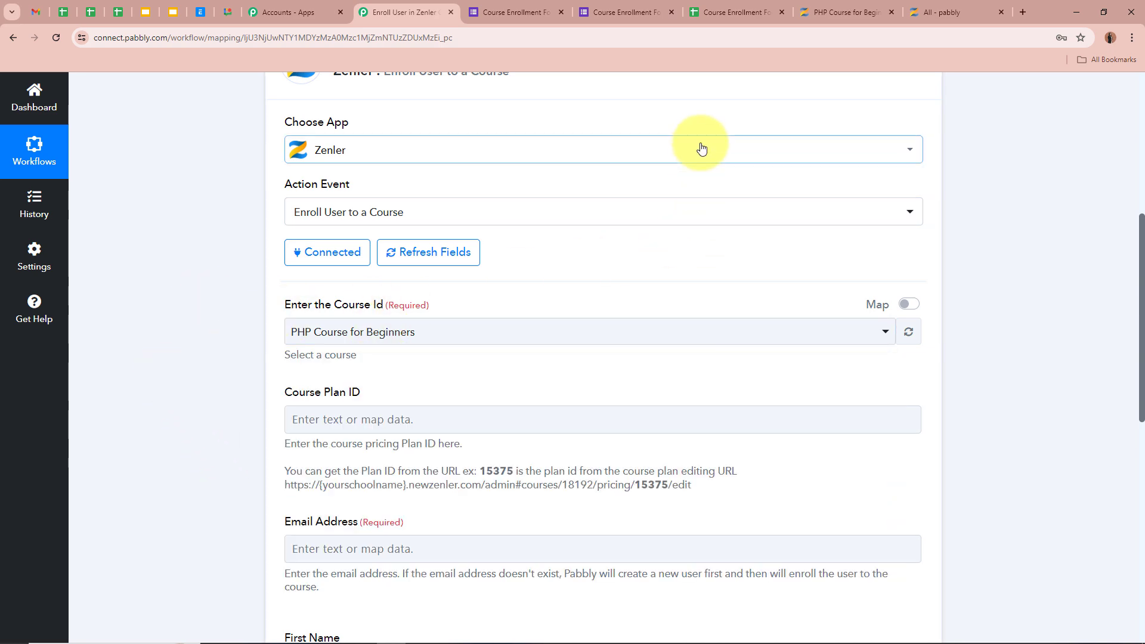
{"action": "left_click", "coordinate": [844, 12]}
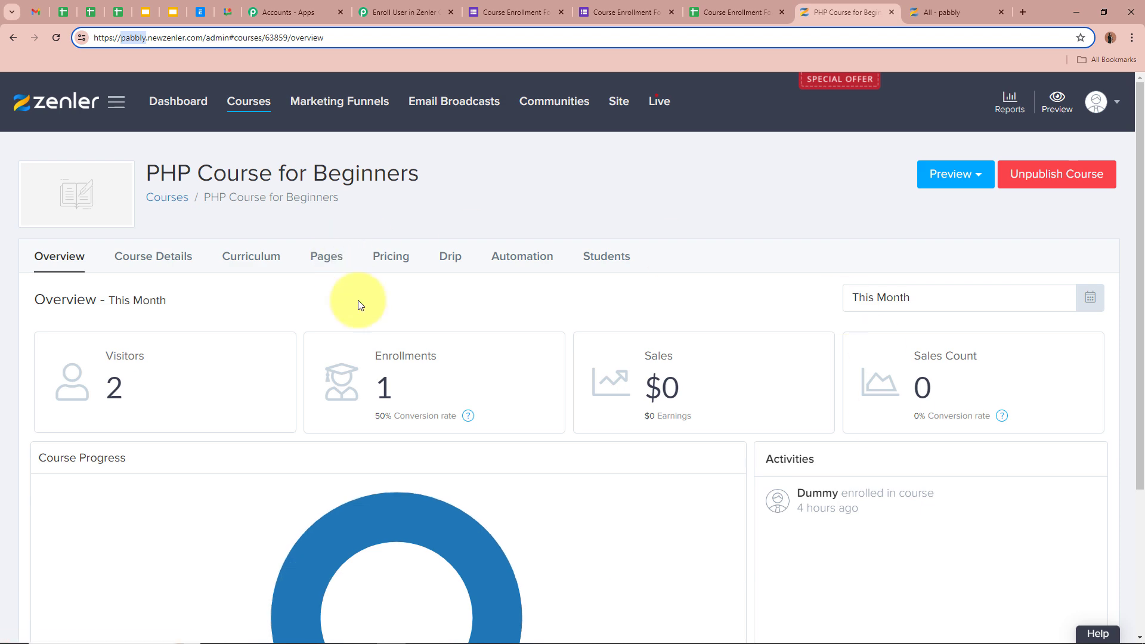
In the Pabbly enrolment step, scroll to the Course Plan ID field and highlight its help text
{"action": "left_click", "coordinate": [406, 12]}
{"action": "scroll", "coordinate": [231, 315], "scroll_direction": "down", "scroll_amount": 2}
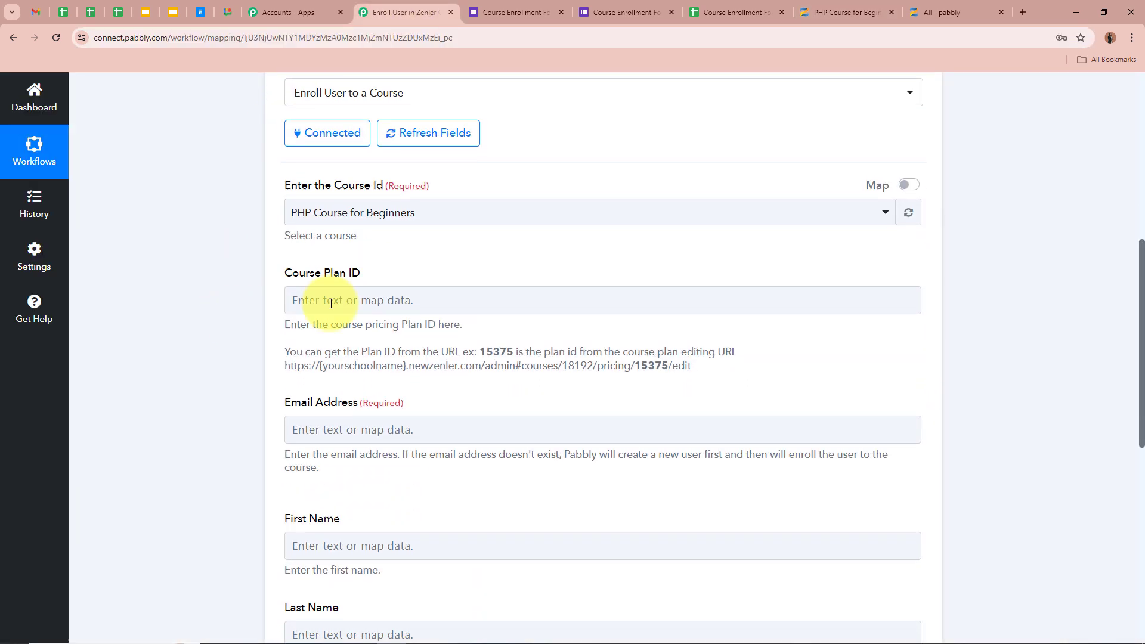
{"action": "scroll", "coordinate": [260, 232], "scroll_direction": "down", "scroll_amount": 2}
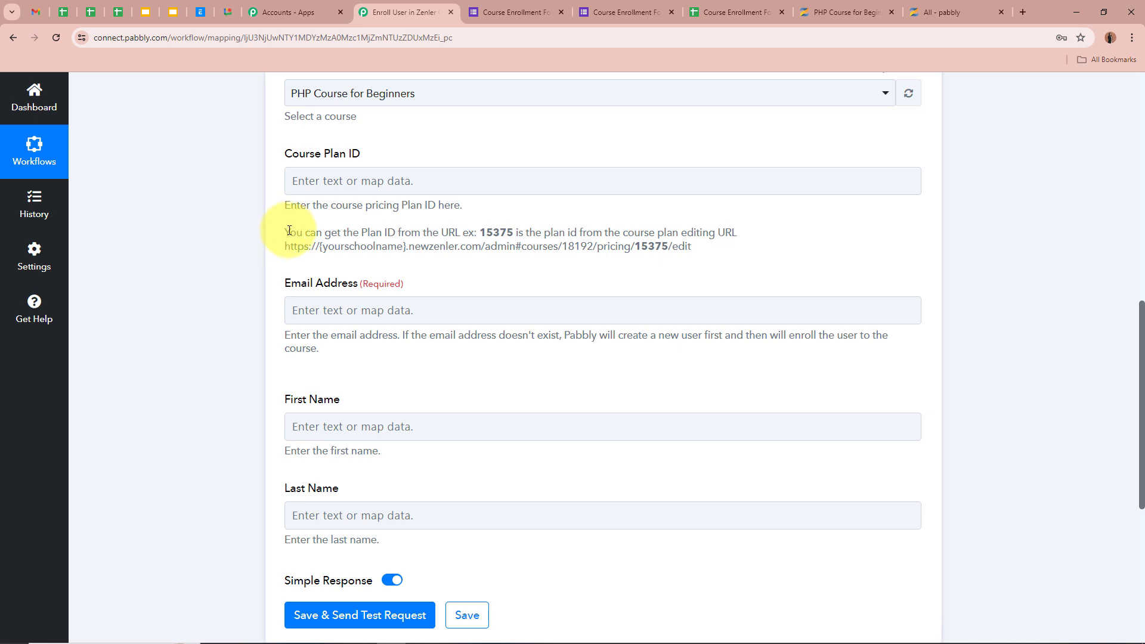
{"action": "left_click_drag", "start_coordinate": [289, 233], "coordinate": [460, 233]}
{"action": "left_click_drag", "start_coordinate": [540, 227], "coordinate": [778, 228]}
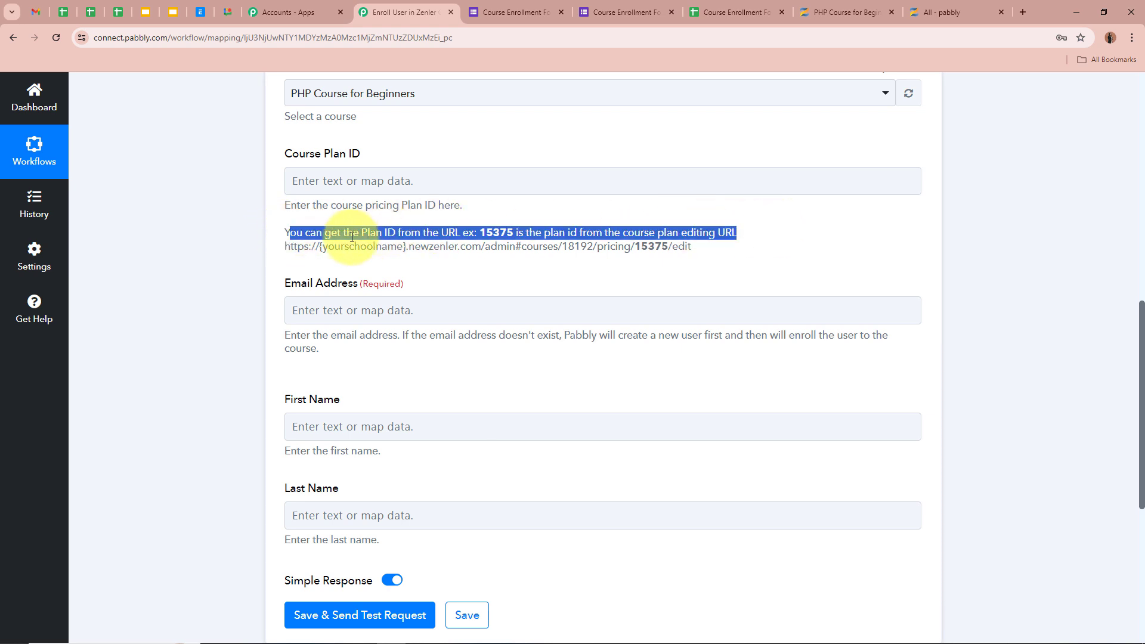
{"action": "left_click", "coordinate": [222, 223]}
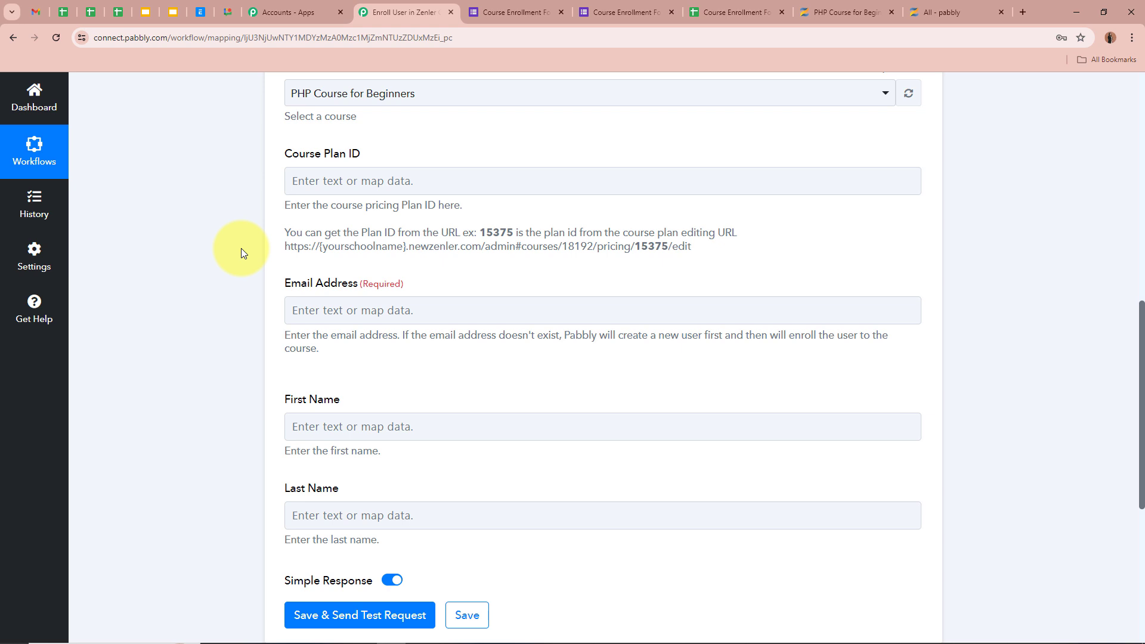
Open the Core PHP Programming plan's edit page from the course's Pricing tab and select plan ID 52065 in the URL
{"action": "left_click", "coordinate": [829, 12]}
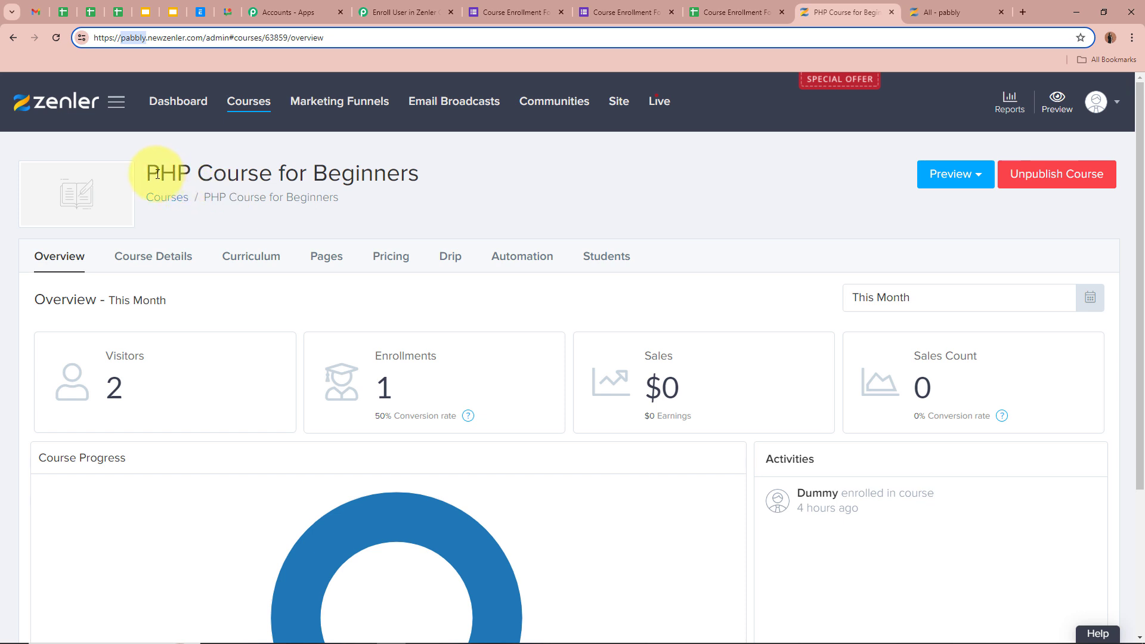
{"action": "left_click_drag", "start_coordinate": [147, 173], "coordinate": [384, 173]}
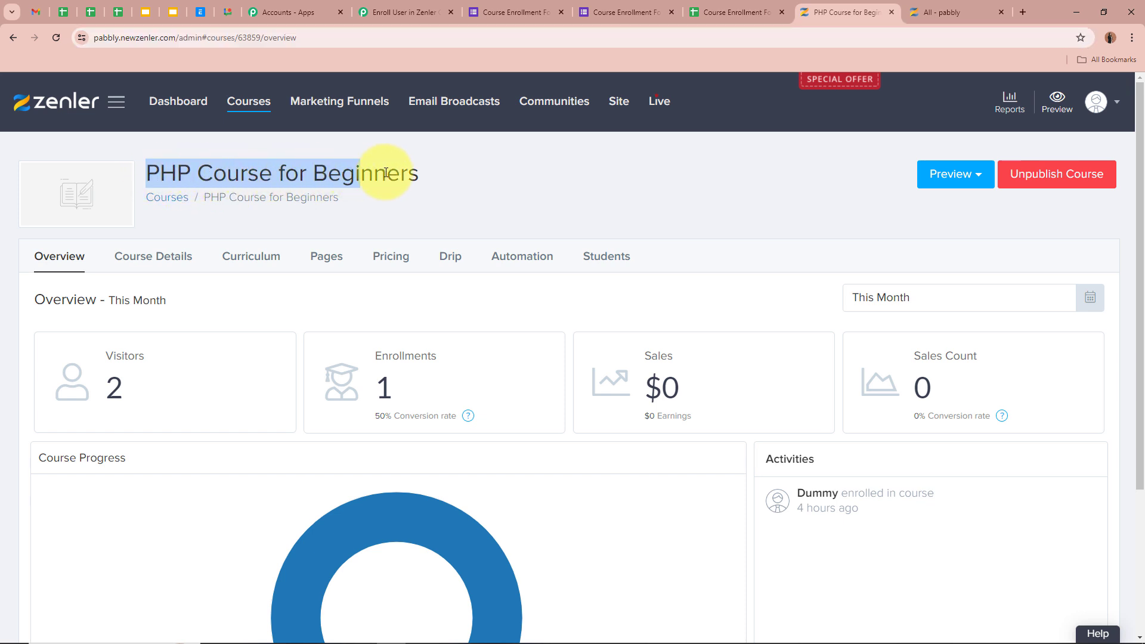
{"action": "left_click", "coordinate": [314, 179]}
{"action": "left_click_drag", "start_coordinate": [147, 173], "coordinate": [545, 178]}
{"action": "left_click", "coordinate": [545, 178]}
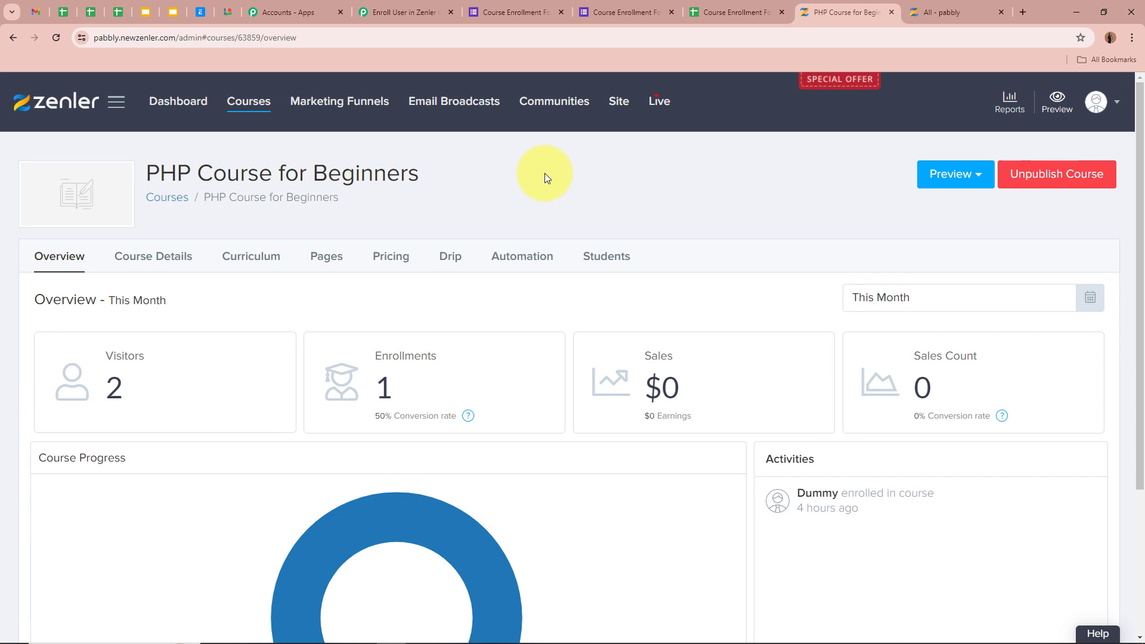
{"action": "left_click", "coordinate": [405, 266]}
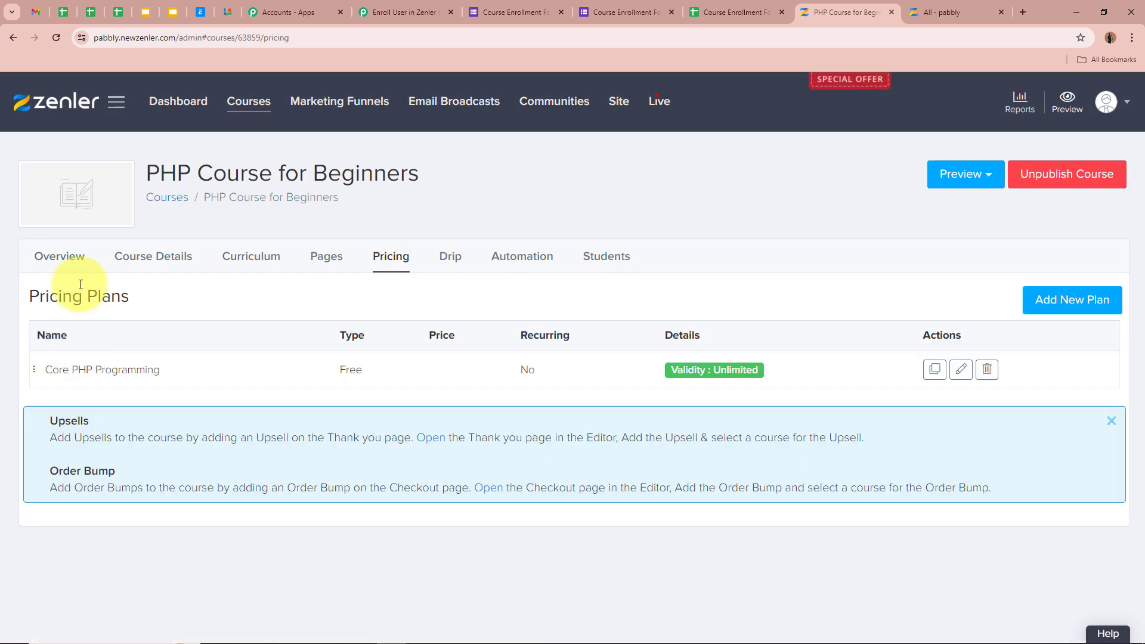
{"action": "left_click", "coordinate": [959, 371]}
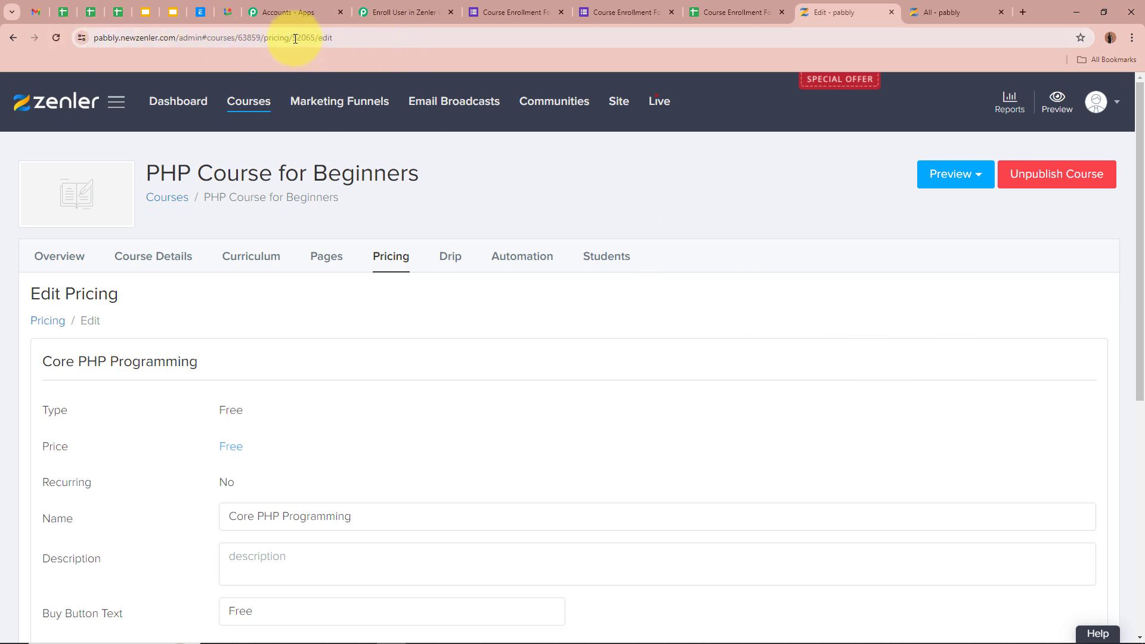
{"action": "left_click_drag", "start_coordinate": [292, 38], "coordinate": [314, 39]}
{"action": "key", "text": "ctrl+c"}
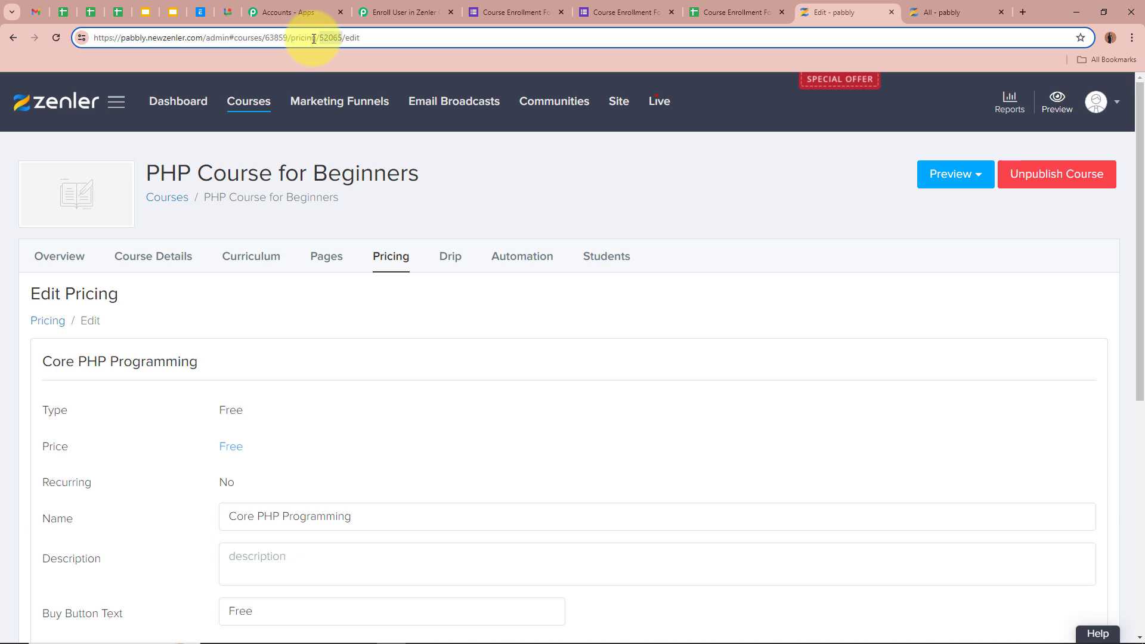
Back in the workflow, paste plan ID 52065 into the Zenler action's Course Plan ID field
{"action": "left_click", "coordinate": [397, 12]}
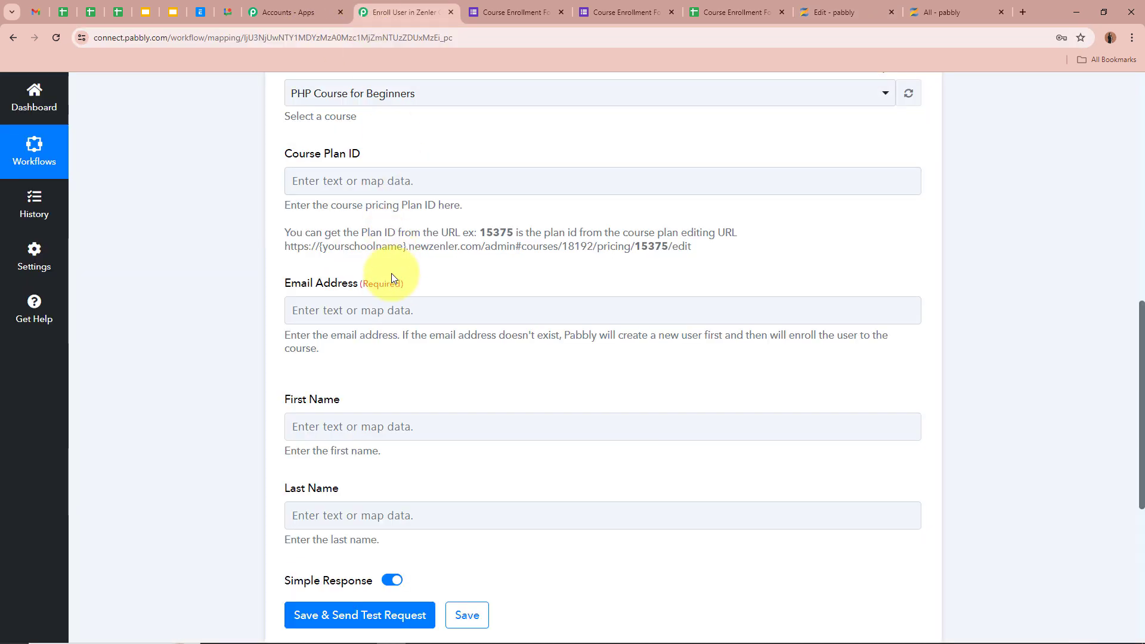
{"action": "left_click", "coordinate": [371, 185]}
{"action": "key", "text": "ctrl+v"}
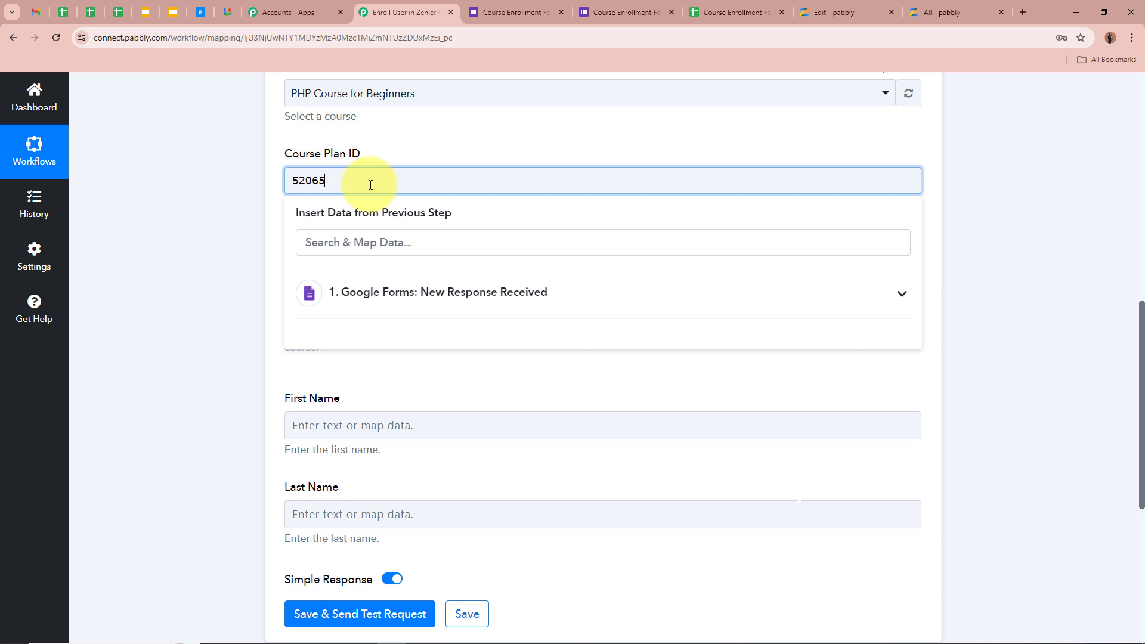
{"action": "left_click", "coordinate": [141, 214]}
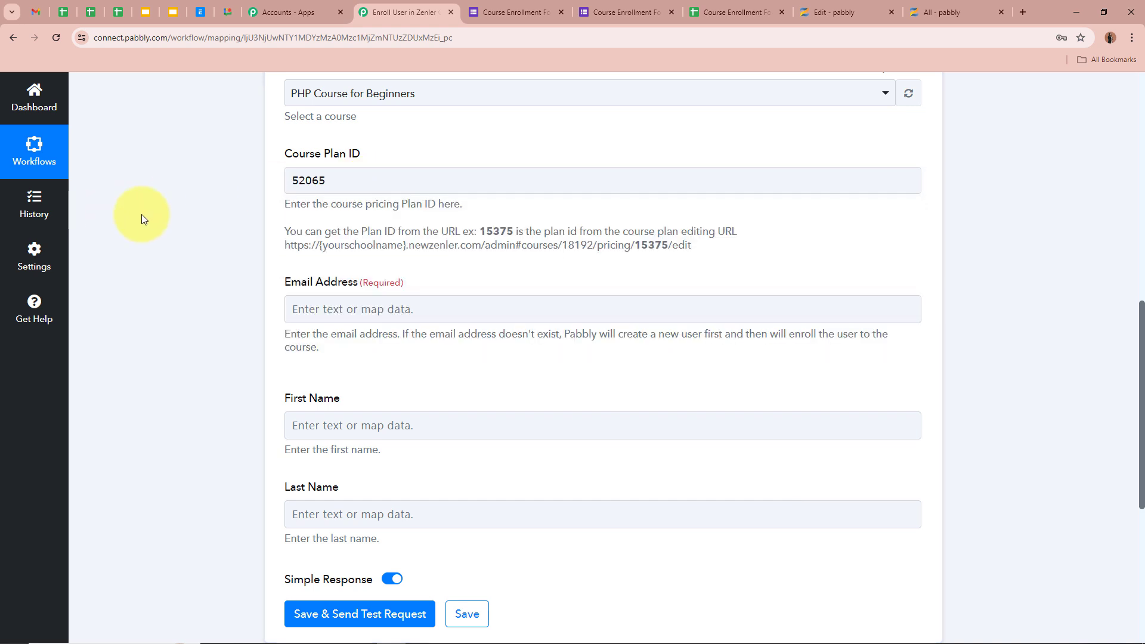
{"action": "scroll", "coordinate": [437, 242], "scroll_direction": "down", "scroll_amount": 2}
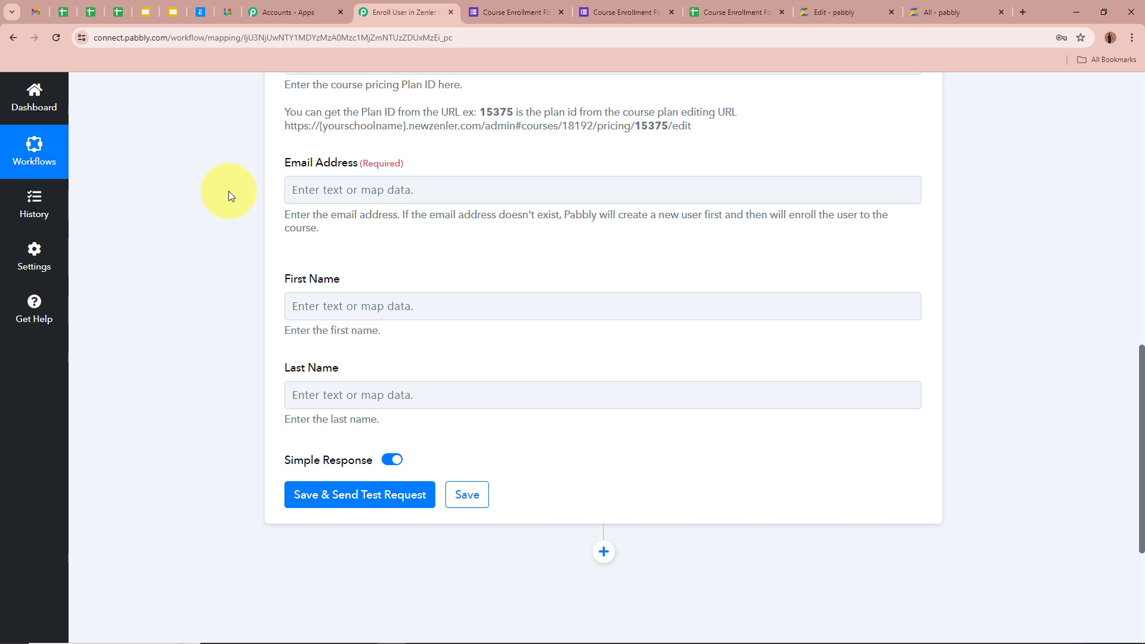
{"action": "scroll", "coordinate": [229, 192], "scroll_direction": "up", "scroll_amount": 5}
{"action": "scroll", "coordinate": [229, 191], "scroll_direction": "down", "scroll_amount": 4}
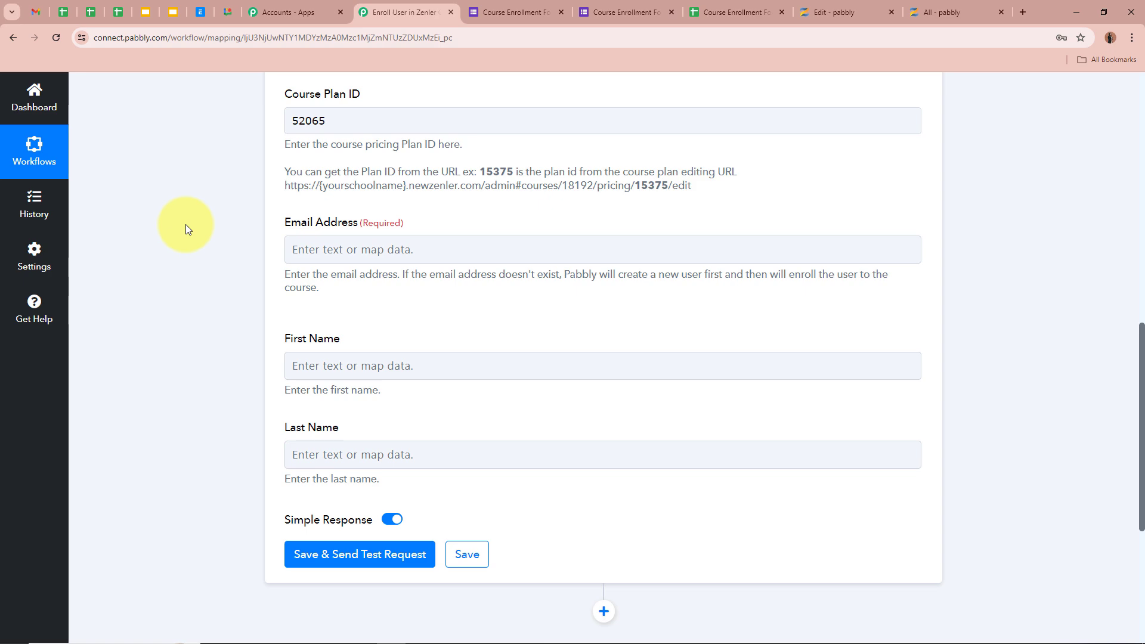
{"action": "scroll", "coordinate": [185, 224], "scroll_direction": "up", "scroll_amount": 10}
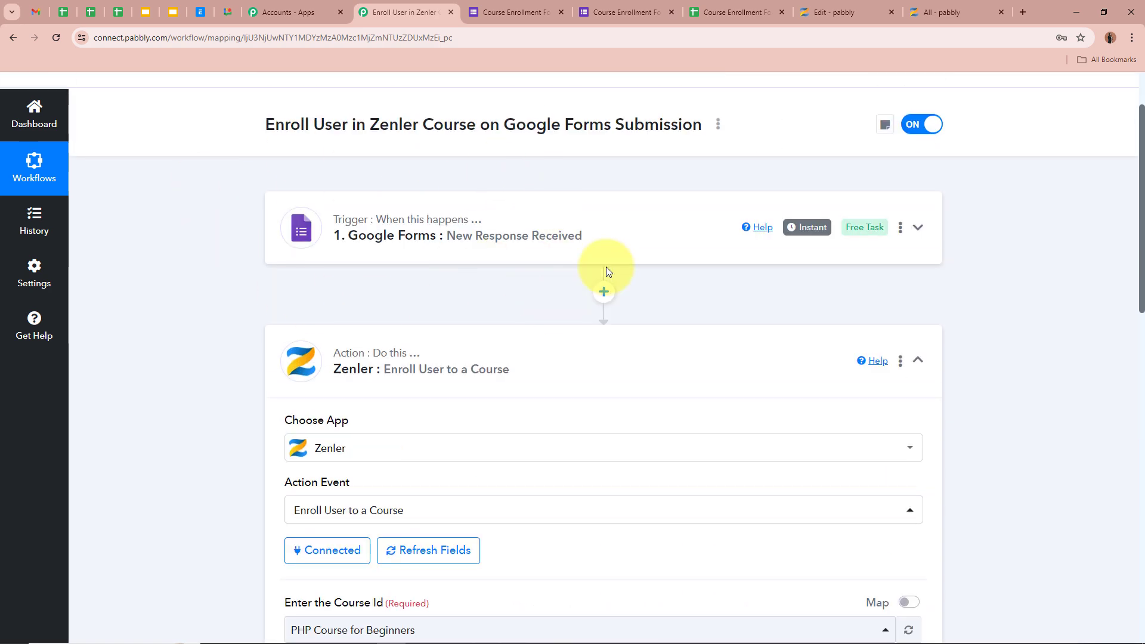
{"action": "scroll", "coordinate": [200, 234], "scroll_direction": "down", "scroll_amount": 10}
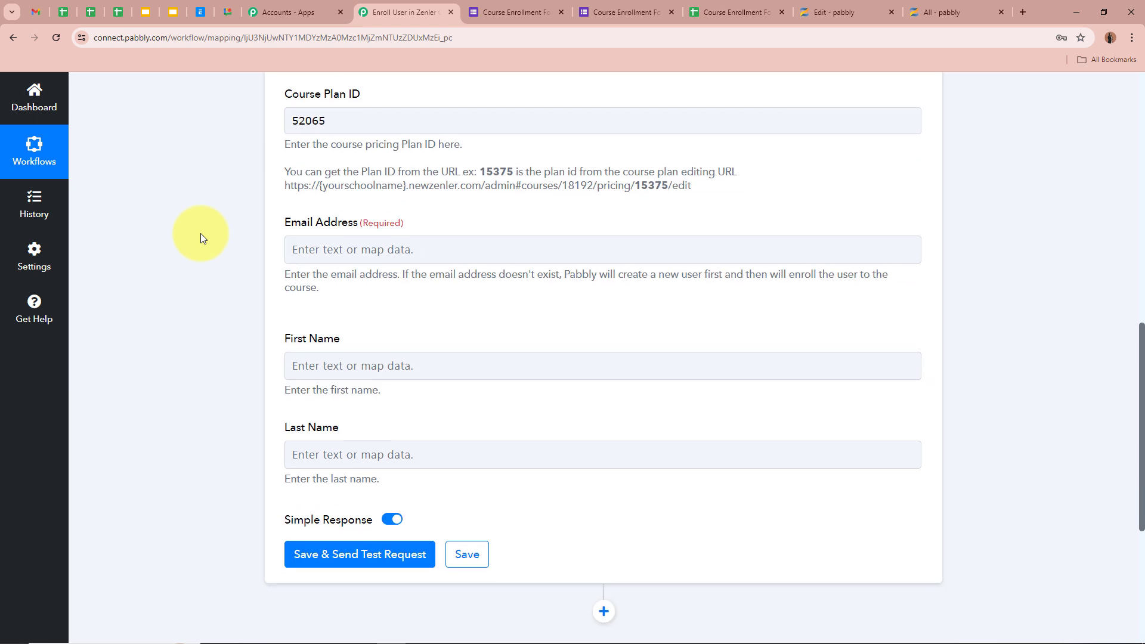
Map Email Address to the Email answer from 'Google Forms: New Response Received'
{"action": "left_click", "coordinate": [313, 250]}
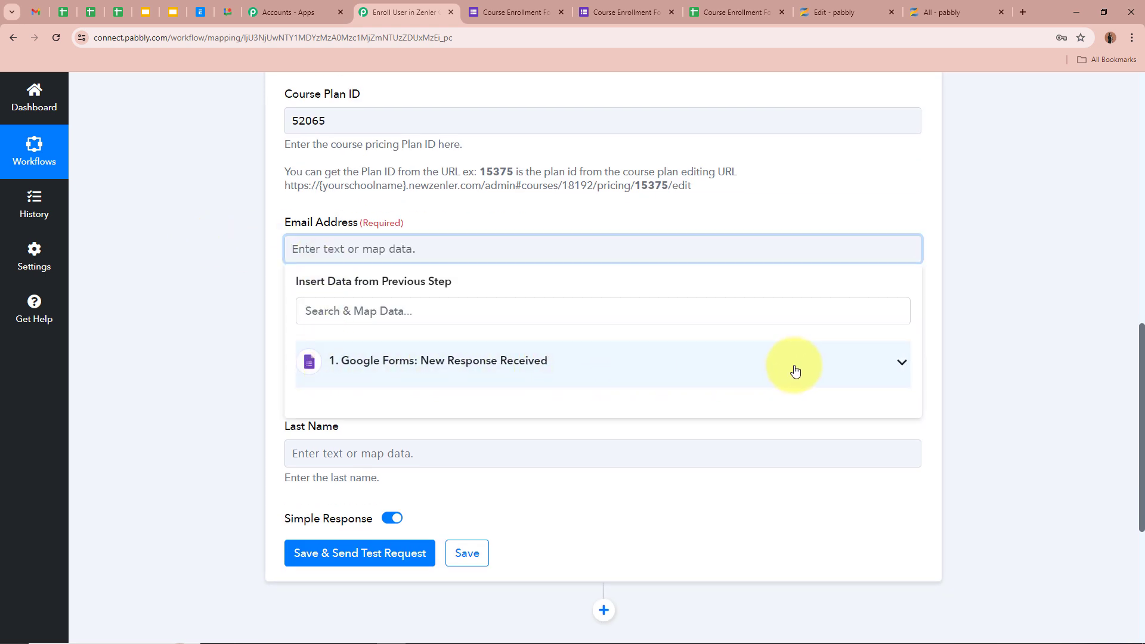
{"action": "left_click", "coordinate": [884, 364]}
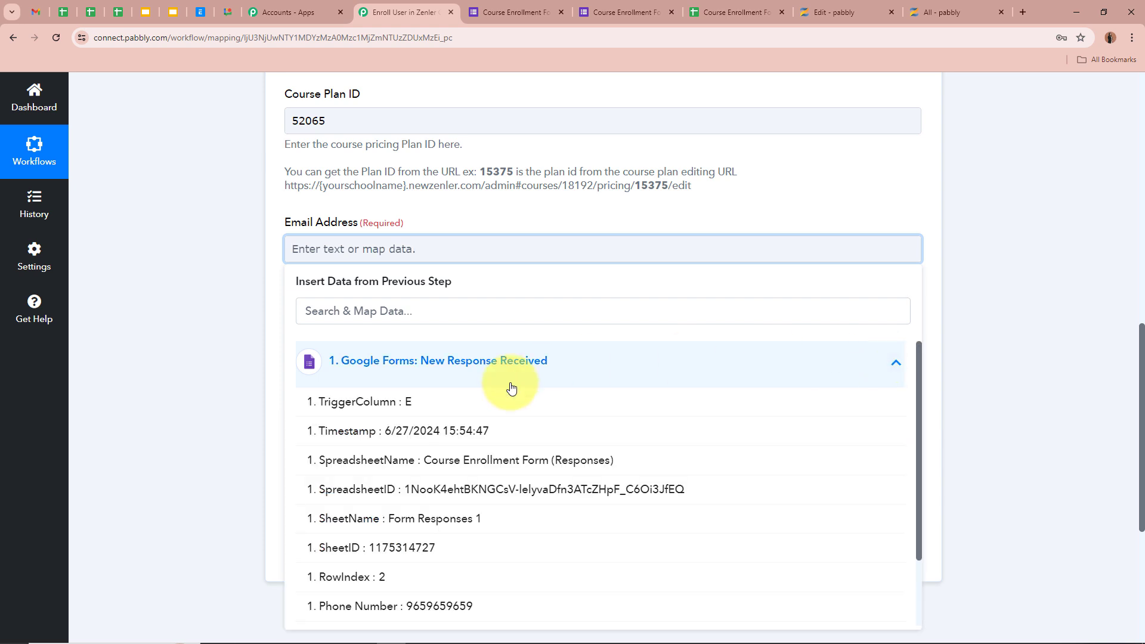
{"action": "scroll", "coordinate": [420, 571], "scroll_direction": "down", "scroll_amount": 1}
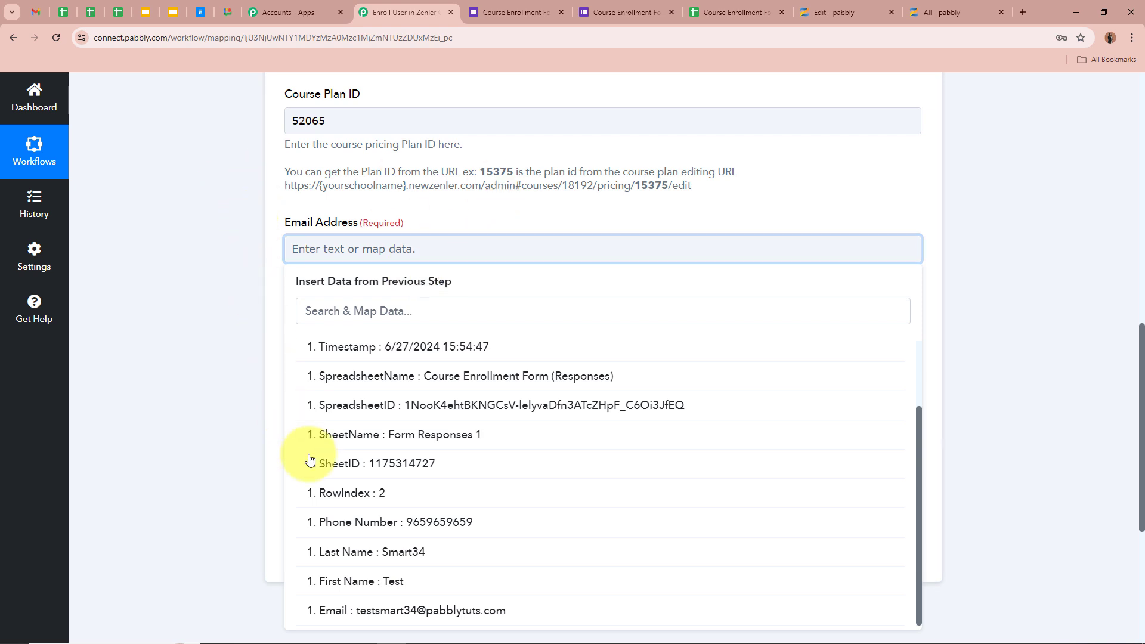
{"action": "left_click", "coordinate": [396, 611]}
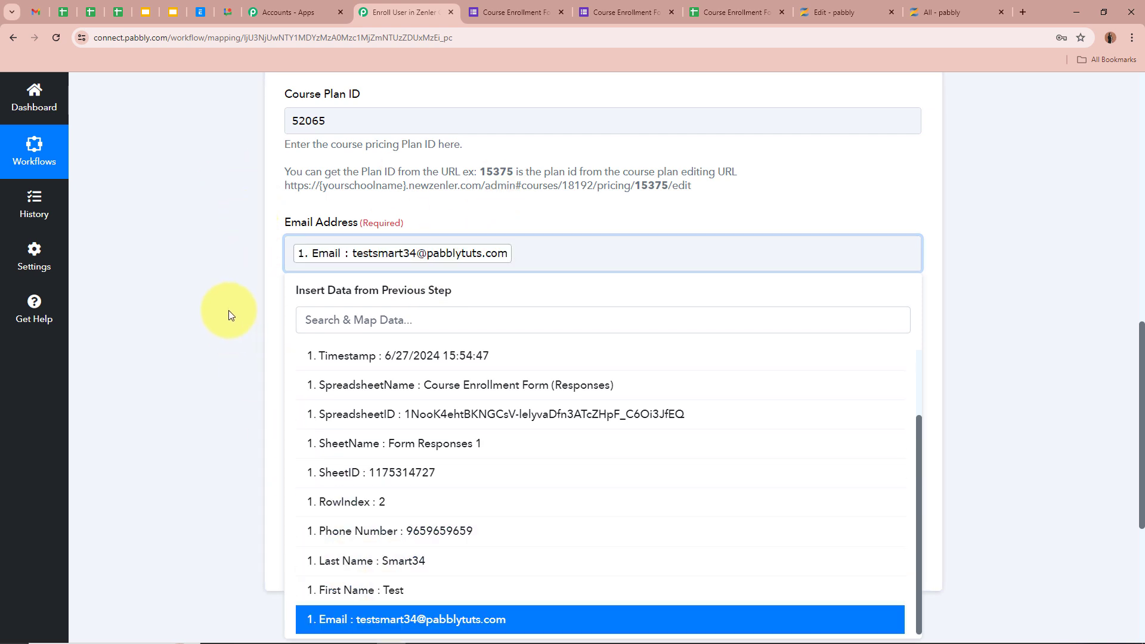
{"action": "left_click", "coordinate": [196, 203]}
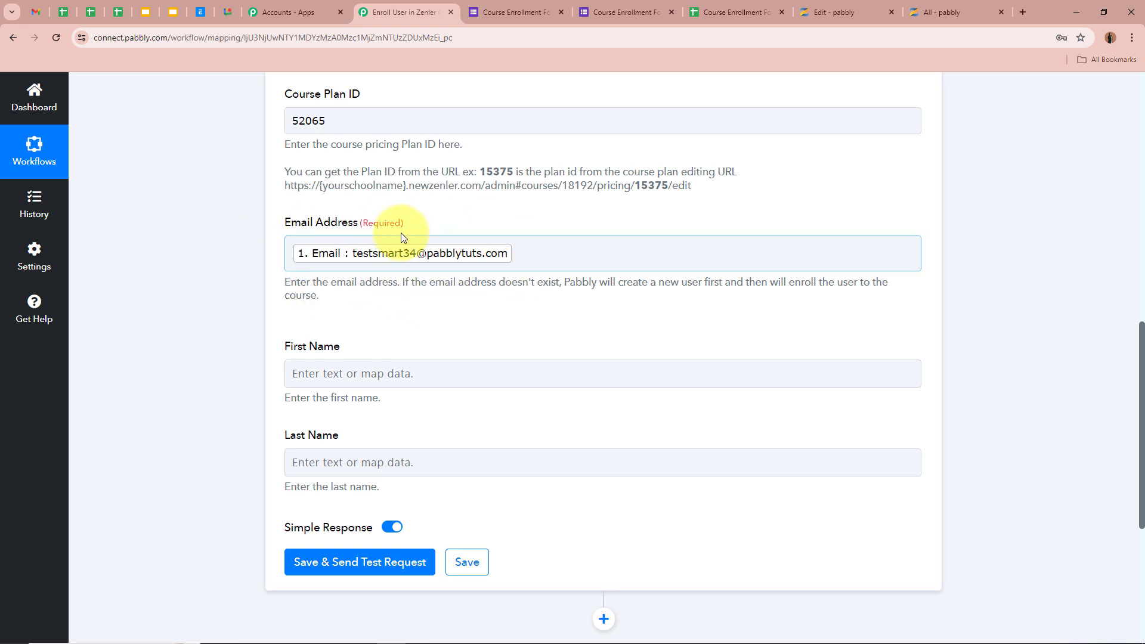
{"action": "scroll", "coordinate": [232, 233], "scroll_direction": "down", "scroll_amount": 2}
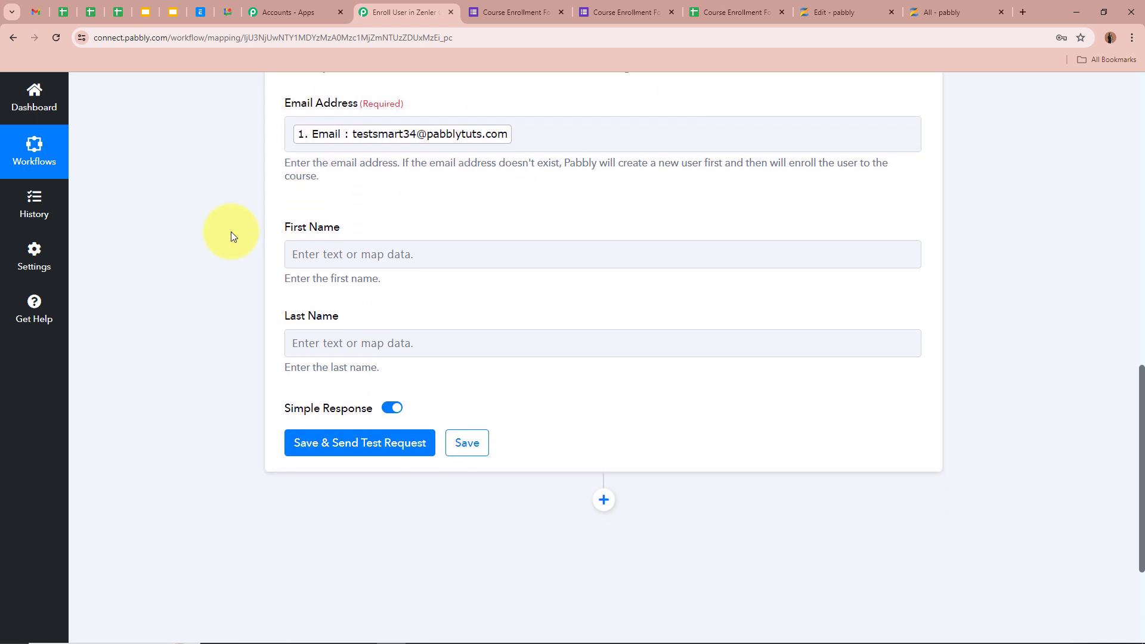
{"action": "scroll", "coordinate": [232, 236], "scroll_direction": "down", "scroll_amount": 1}
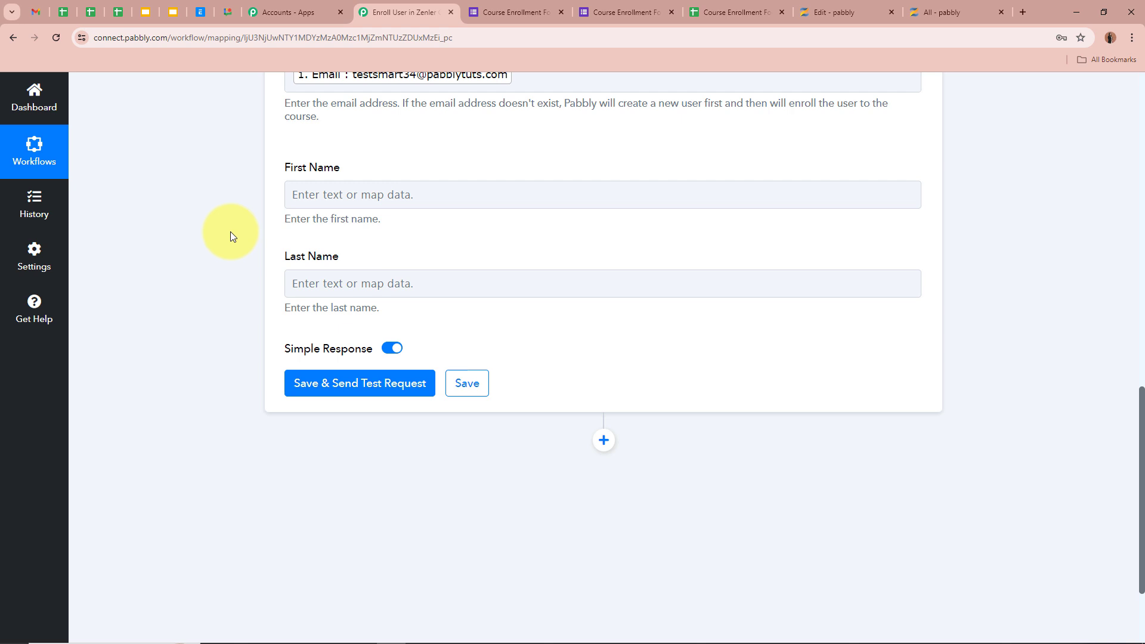
Map First Name to the form response's First Name answer
{"action": "left_click", "coordinate": [365, 192]}
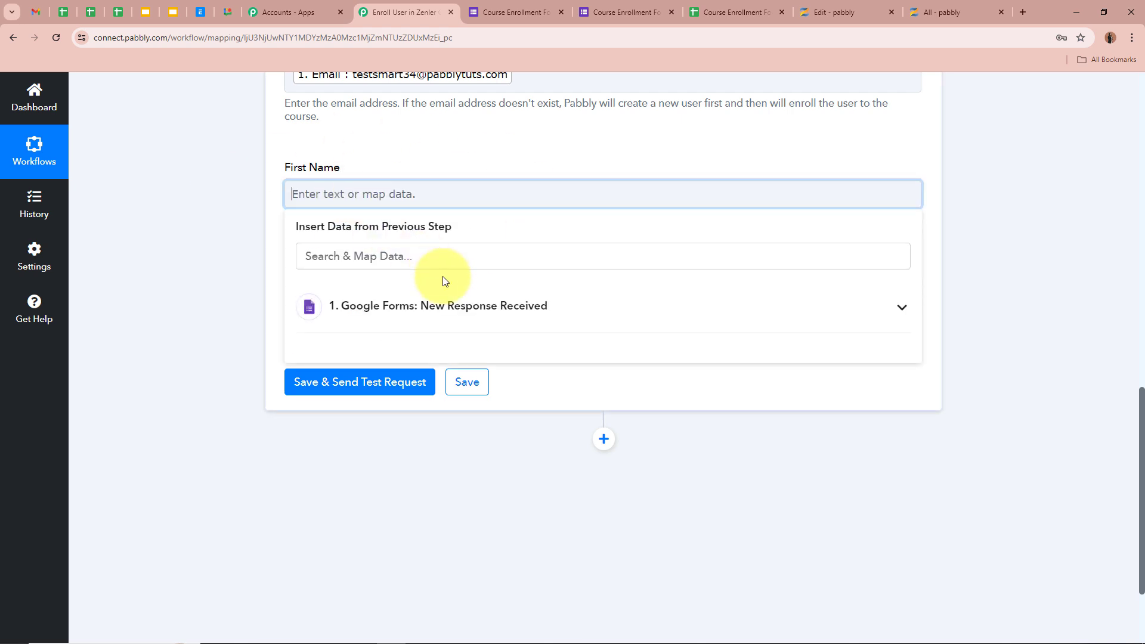
{"action": "left_click", "coordinate": [475, 308]}
{"action": "scroll", "coordinate": [448, 529], "scroll_direction": "down", "scroll_amount": 1}
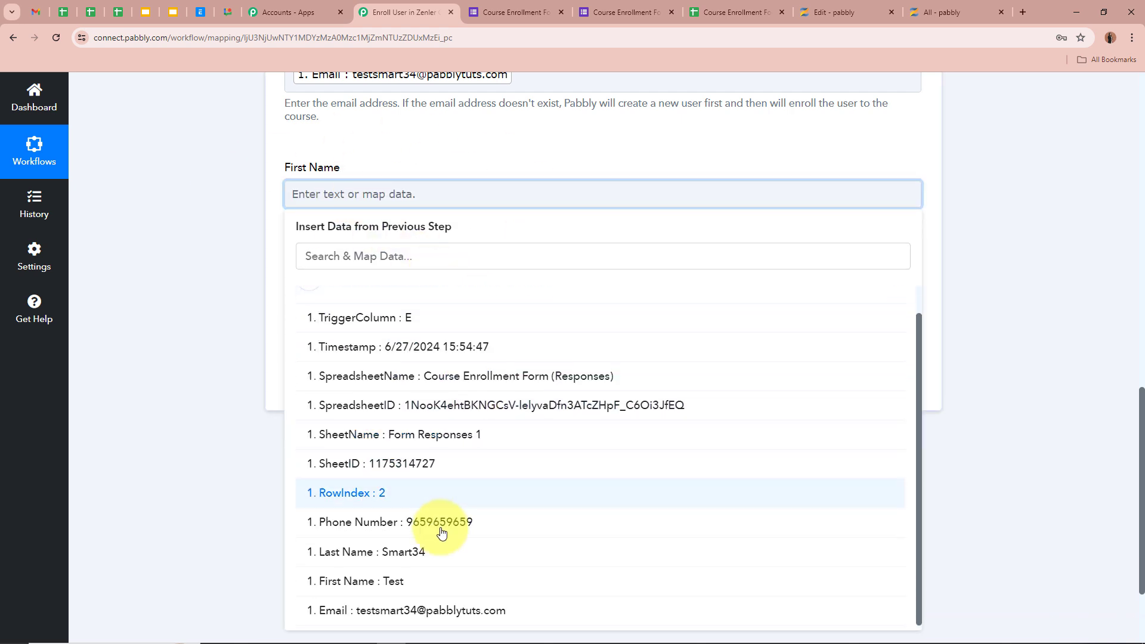
{"action": "left_click", "coordinate": [402, 588]}
Map Last Name to the form response's Last Name answer
{"action": "left_click", "coordinate": [371, 292]}
{"action": "left_click", "coordinate": [418, 402]}
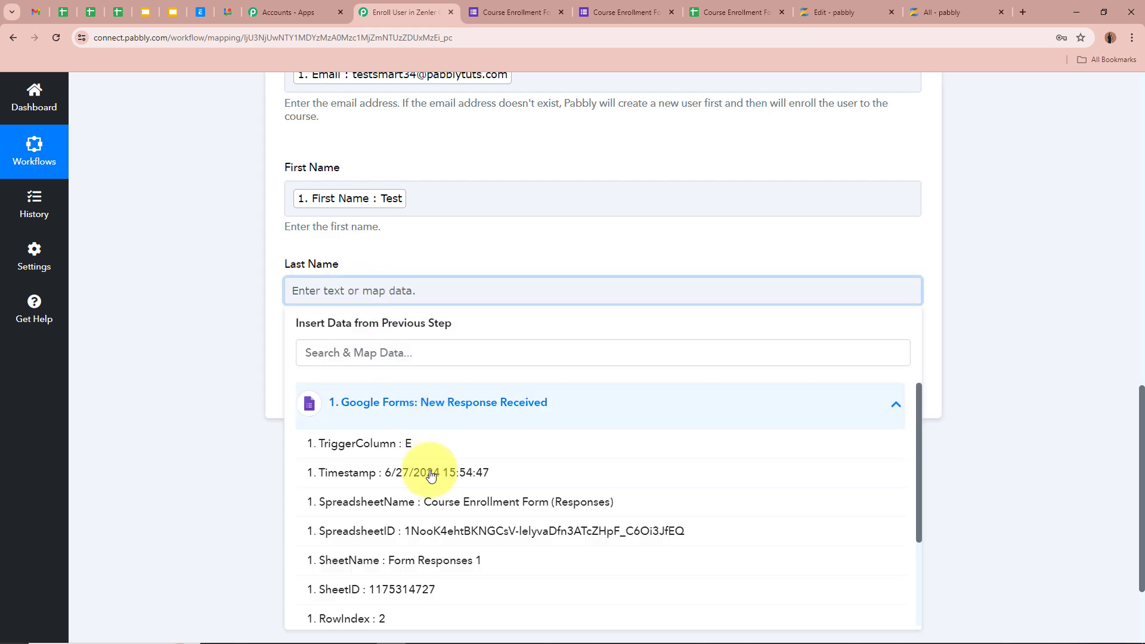
{"action": "scroll", "coordinate": [439, 548], "scroll_direction": "down", "scroll_amount": 2}
{"action": "left_click", "coordinate": [429, 555]}
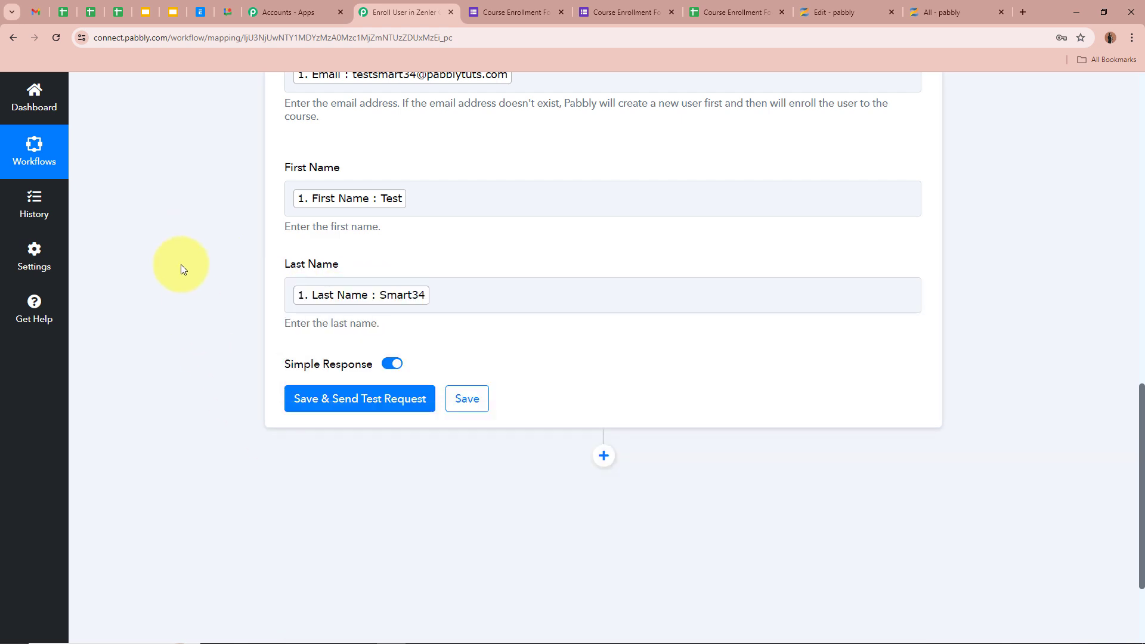
{"action": "scroll", "coordinate": [199, 296], "scroll_direction": "up", "scroll_amount": 5}
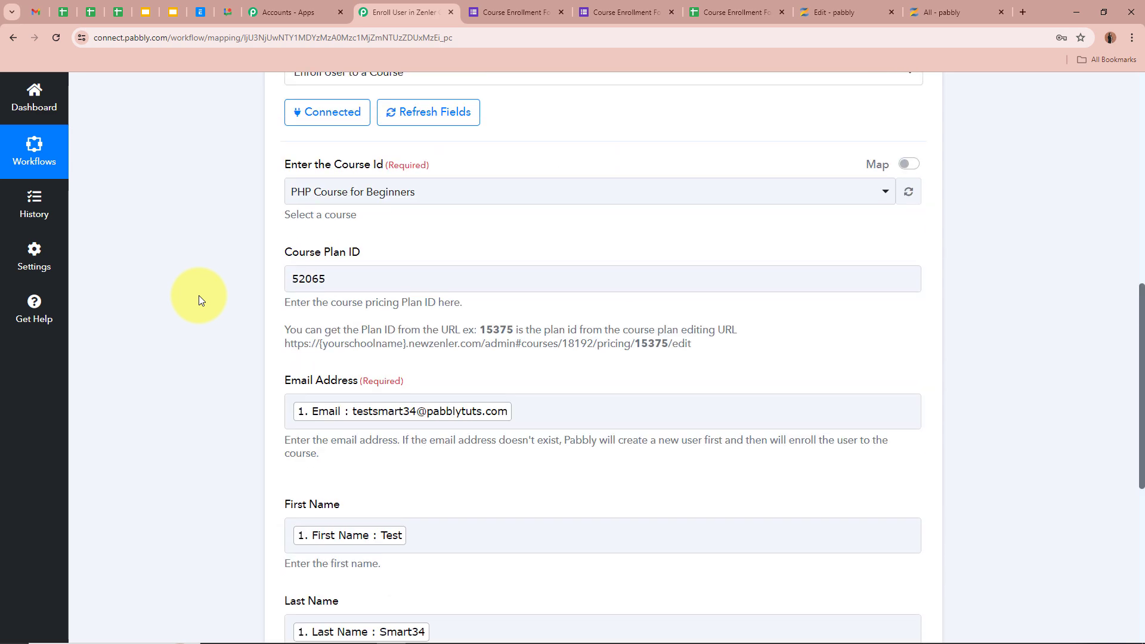
{"action": "scroll", "coordinate": [199, 296], "scroll_direction": "down", "scroll_amount": 6}
Save and send a test, confirming the 200 success message enrolling the user in plan Core PHP Programming
{"action": "left_click", "coordinate": [371, 339]}
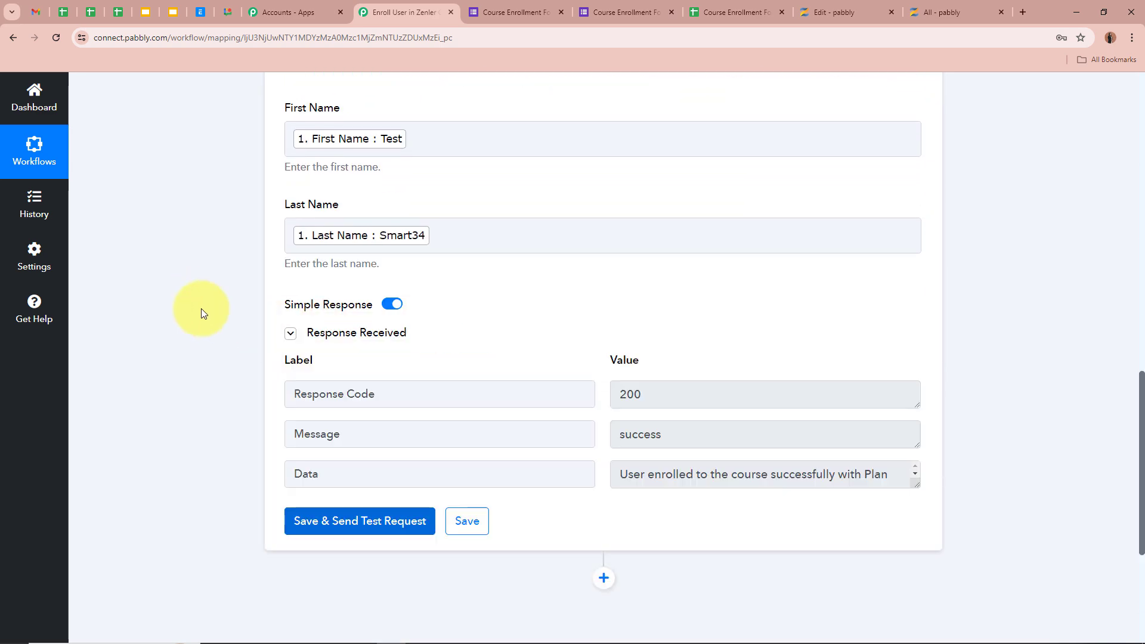
{"action": "scroll", "coordinate": [202, 309], "scroll_direction": "down", "scroll_amount": 1}
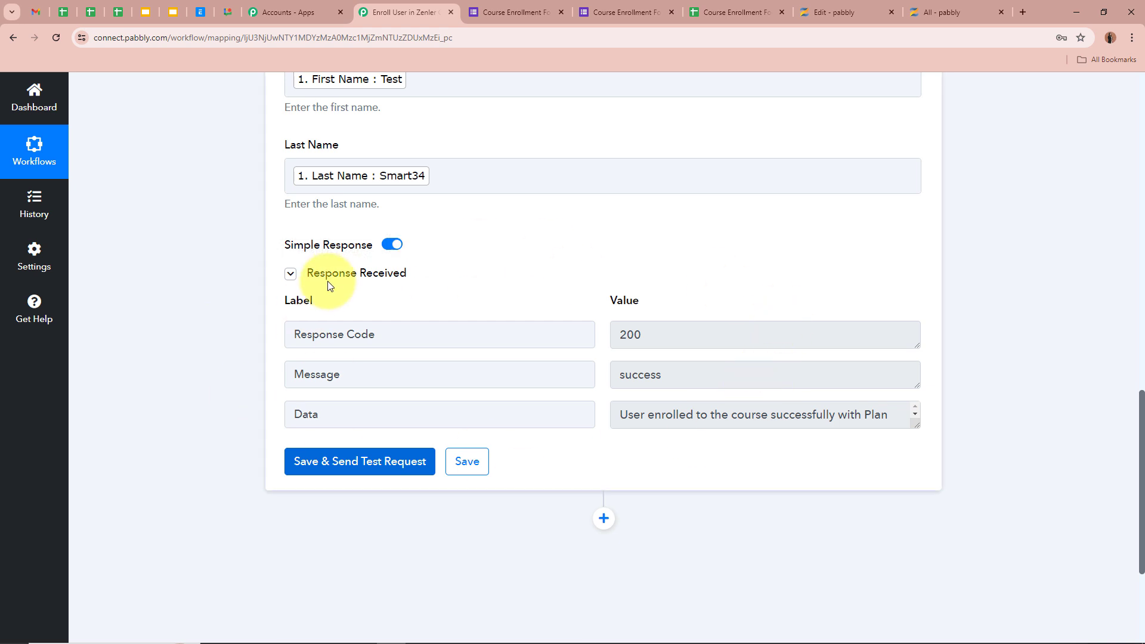
{"action": "double_click", "coordinate": [317, 374]}
{"action": "double_click", "coordinate": [716, 374]}
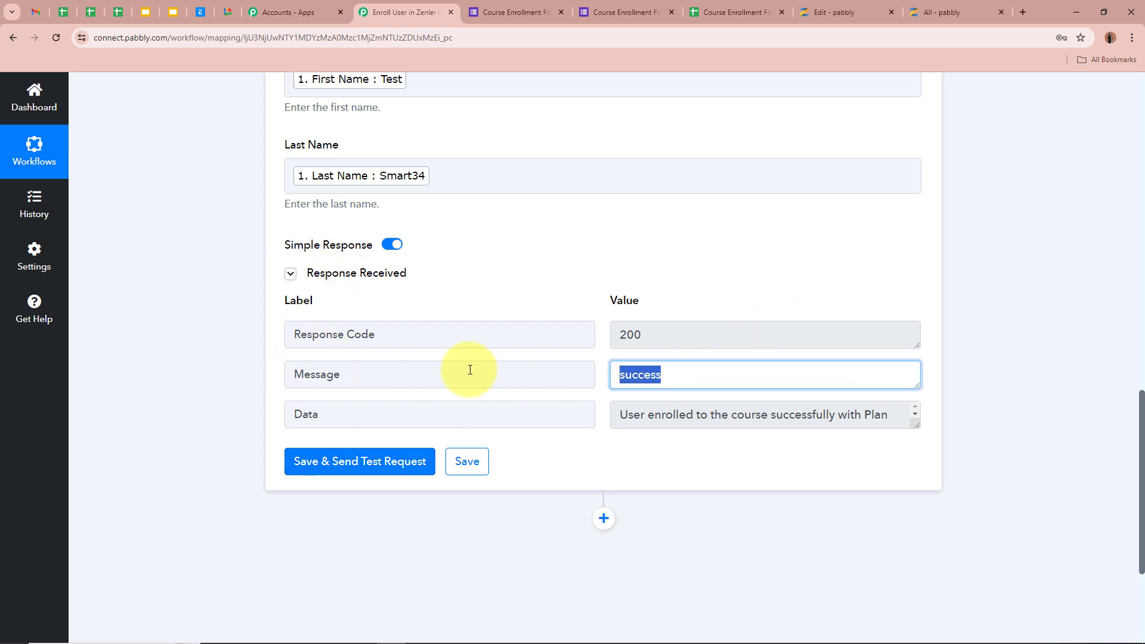
{"action": "left_click_drag", "start_coordinate": [922, 429], "coordinate": [919, 458]}
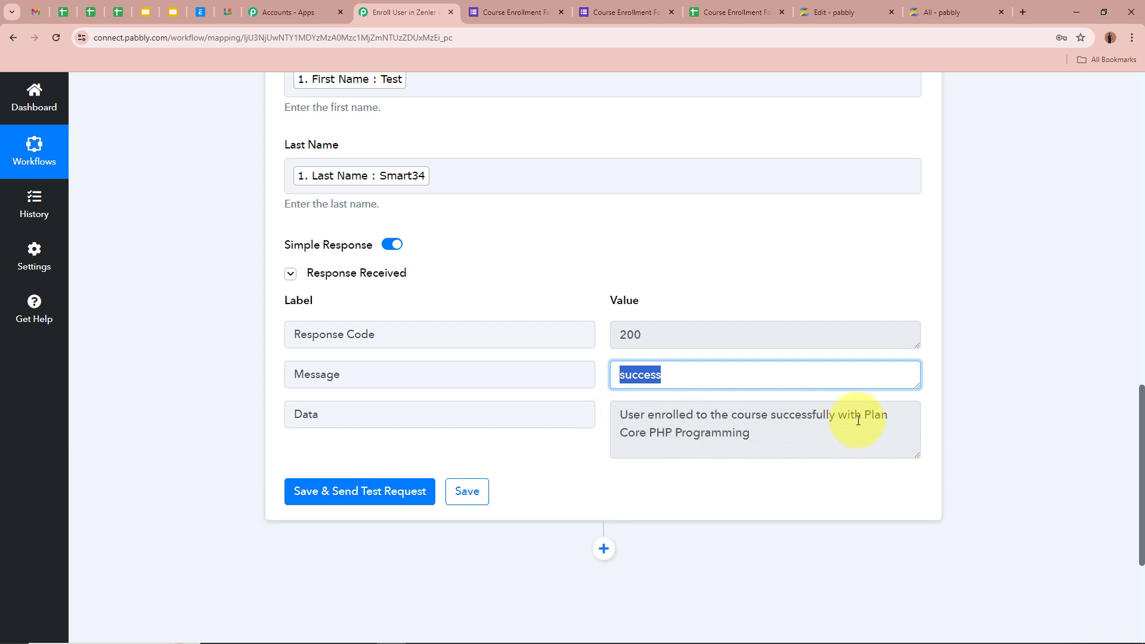
{"action": "left_click", "coordinate": [725, 435]}
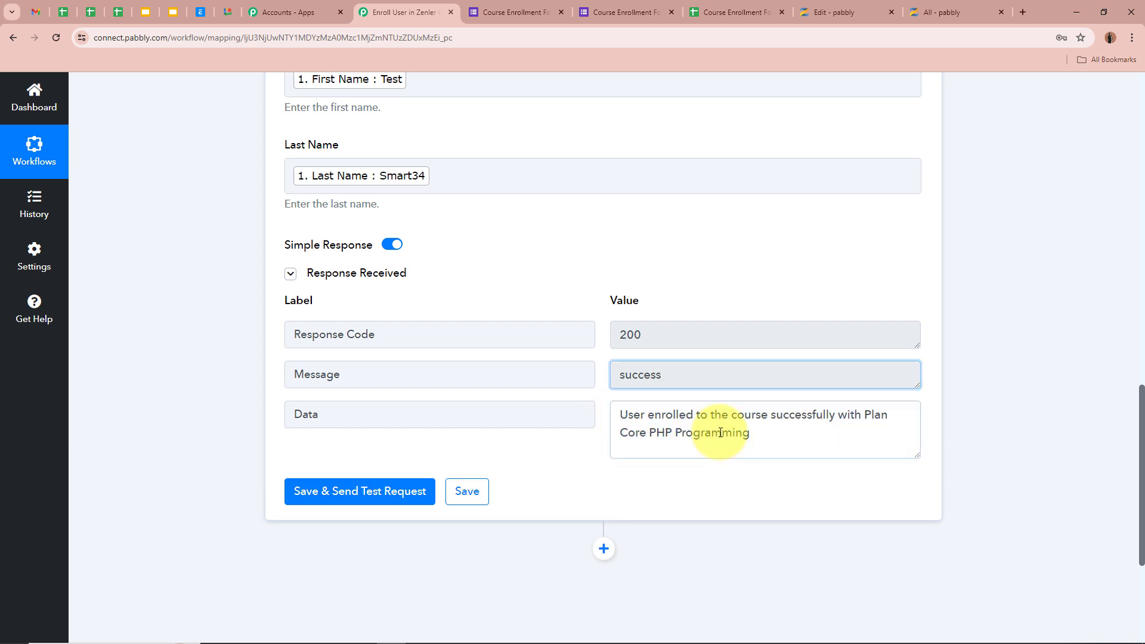
{"action": "triple_click", "coordinate": [692, 425]}
{"action": "left_click", "coordinate": [702, 411]}
{"action": "left_click", "coordinate": [824, 480]}
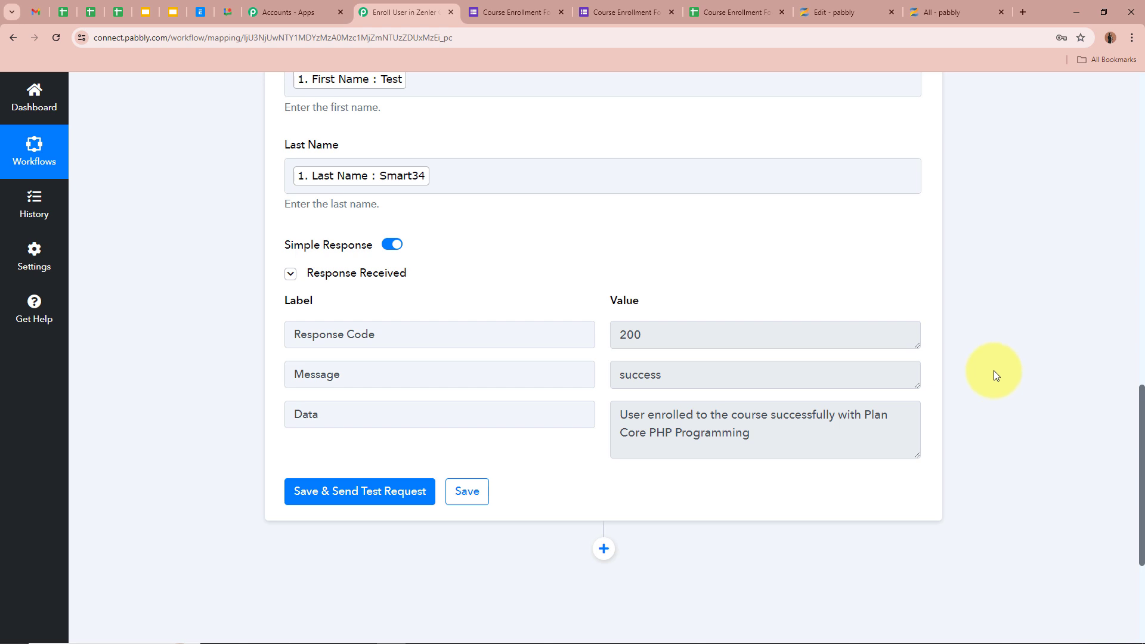
In Zenler, open the course's Students list and find the newest student joined 27 Jun 2024
{"action": "left_click", "coordinate": [846, 14]}
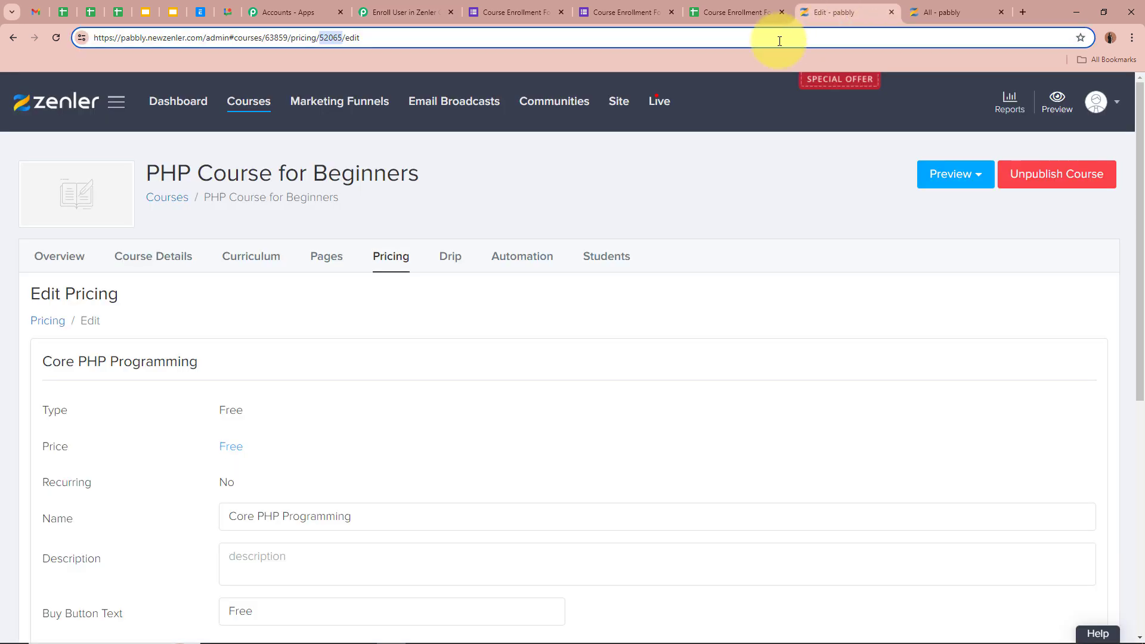
{"action": "left_click", "coordinate": [602, 264]}
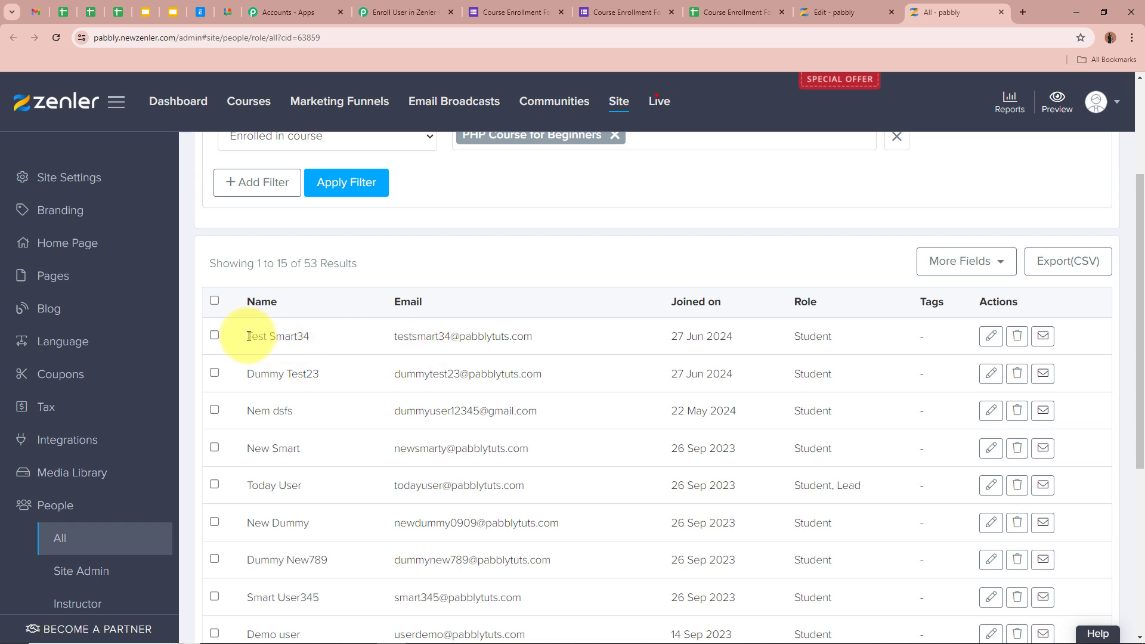
{"action": "left_click_drag", "start_coordinate": [229, 336], "coordinate": [440, 333]}
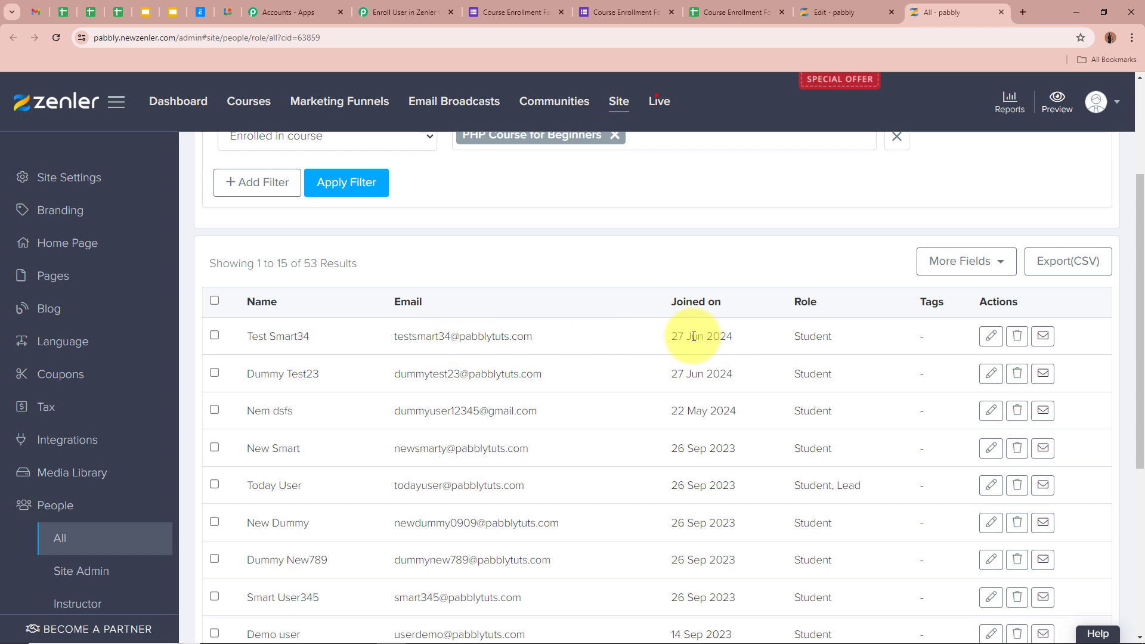
Check the newest student's Courses tab lists PHP Course for Beginners on the Core PHP Programming plan
{"action": "left_click", "coordinate": [986, 337]}
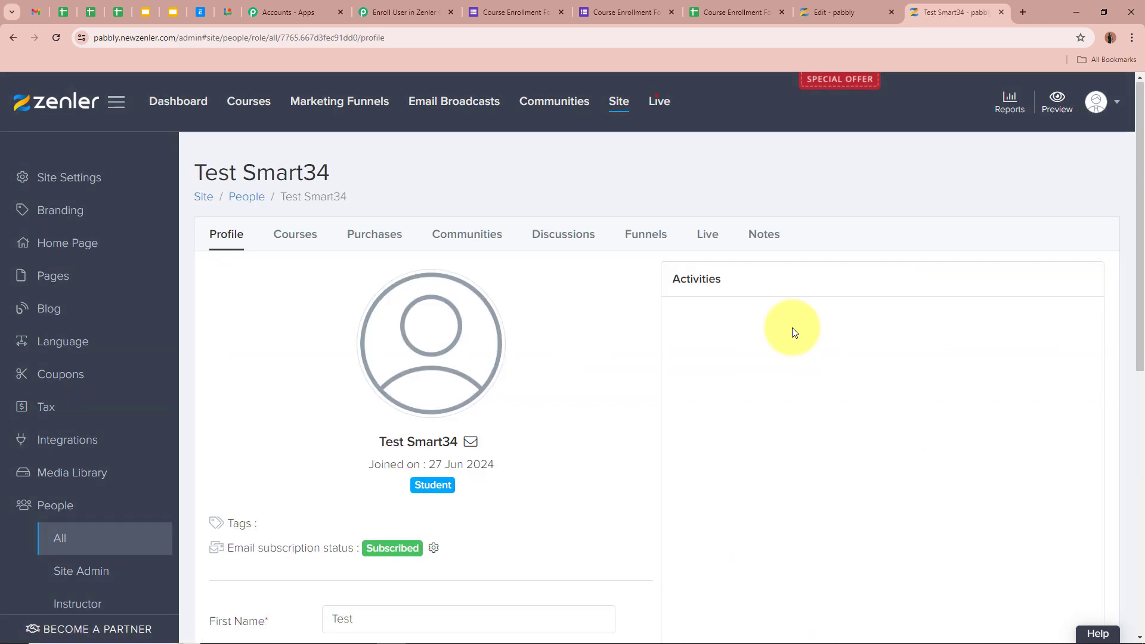
{"action": "scroll", "coordinate": [792, 328], "scroll_direction": "down", "scroll_amount": 5}
{"action": "scroll", "coordinate": [792, 328], "scroll_direction": "up", "scroll_amount": 5}
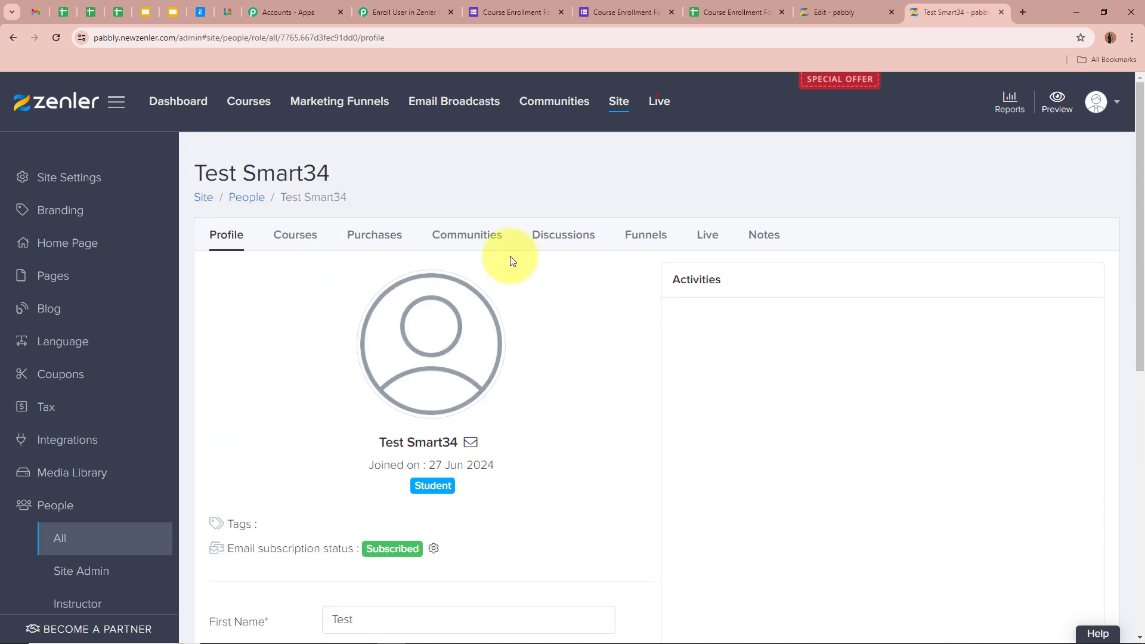
{"action": "left_click", "coordinate": [297, 240]}
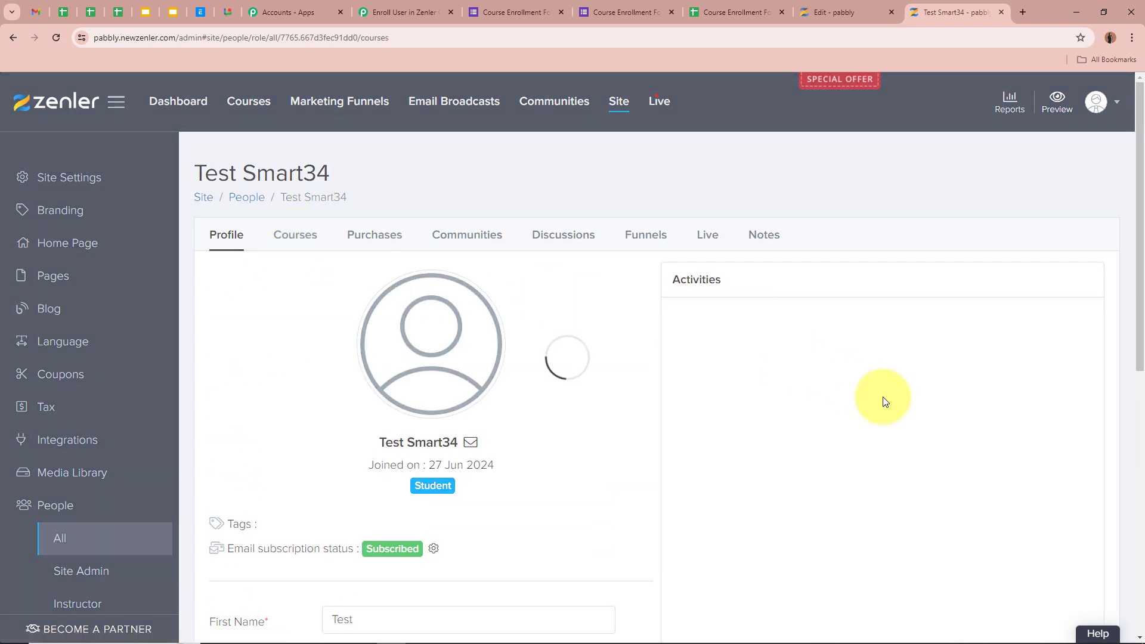
{"action": "scroll", "coordinate": [884, 399], "scroll_direction": "down", "scroll_amount": 1}
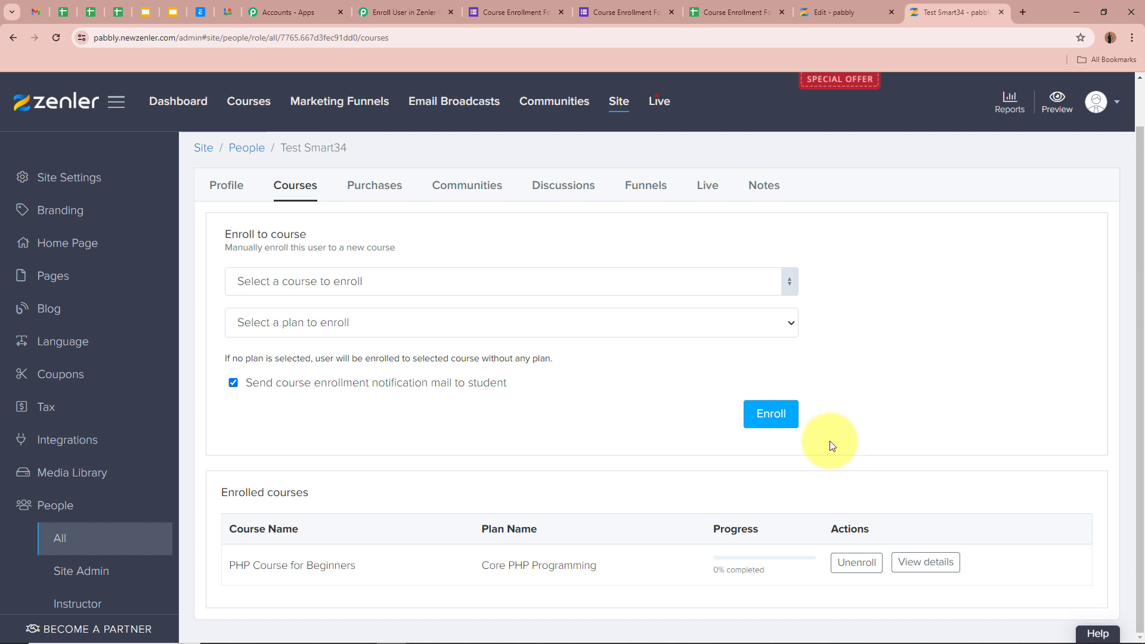
{"action": "left_click_drag", "start_coordinate": [229, 565], "coordinate": [368, 570]}
{"action": "left_click", "coordinate": [374, 568]}
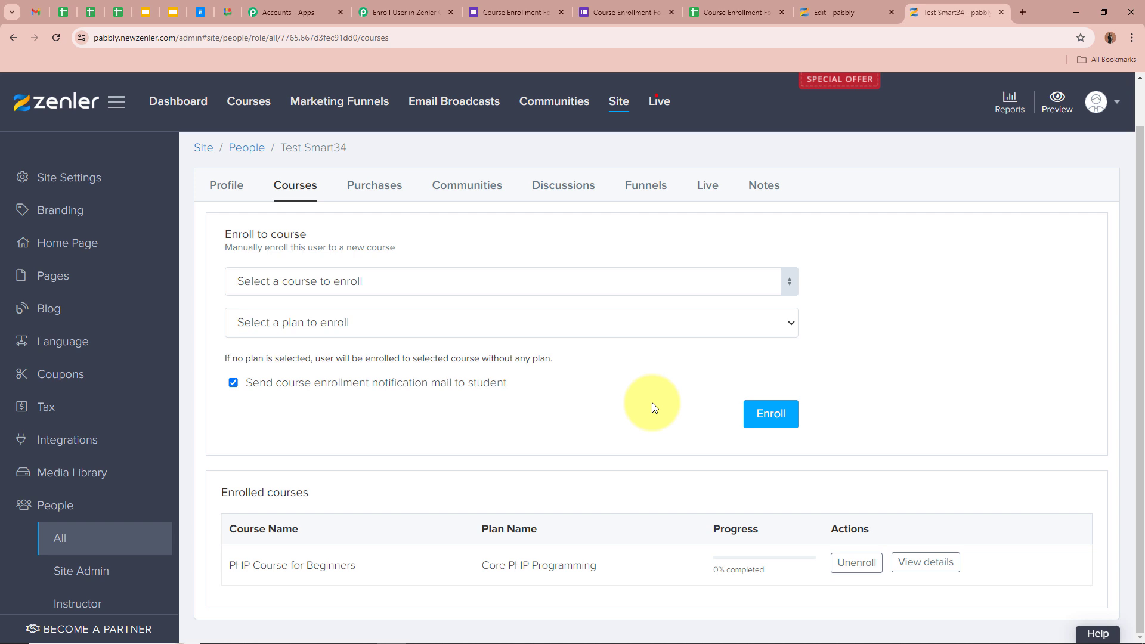
{"action": "left_click", "coordinate": [514, 19]}
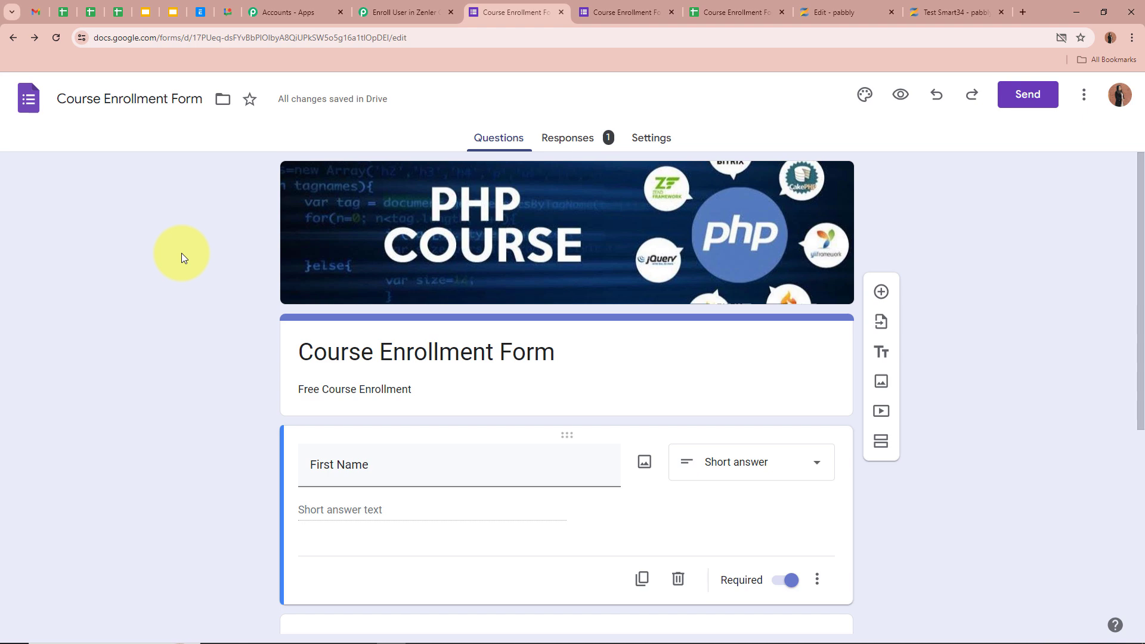
Preview the Course Enrollment Form, fill in first name, last name, email and phone number, and submit
{"action": "left_click", "coordinate": [898, 99]}
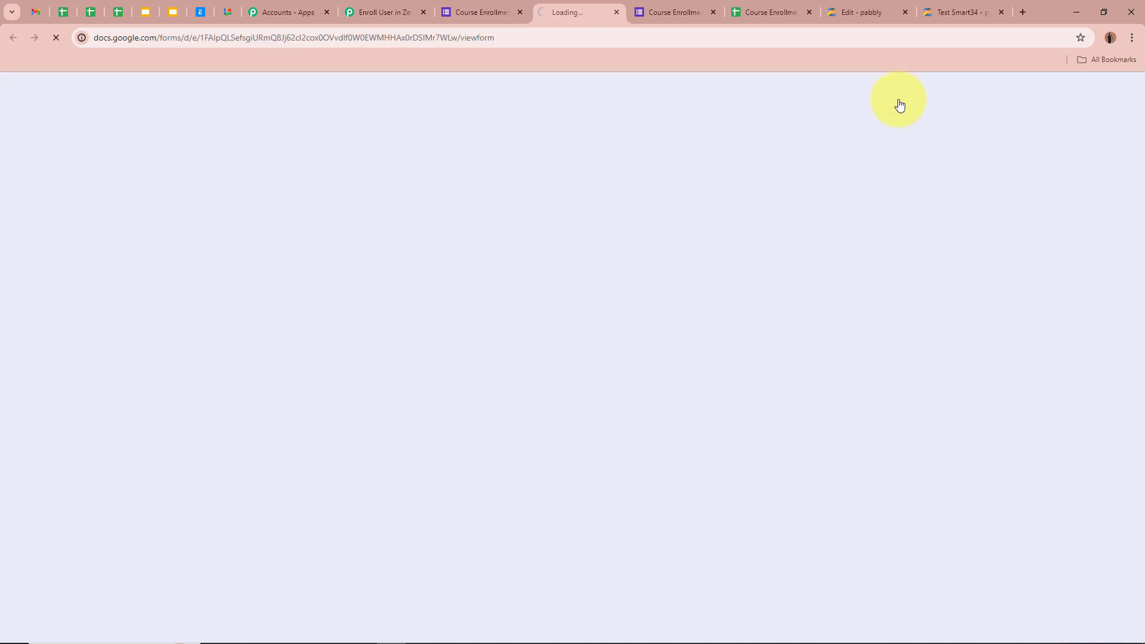
{"action": "scroll", "coordinate": [819, 357], "scroll_direction": "down", "scroll_amount": 5}
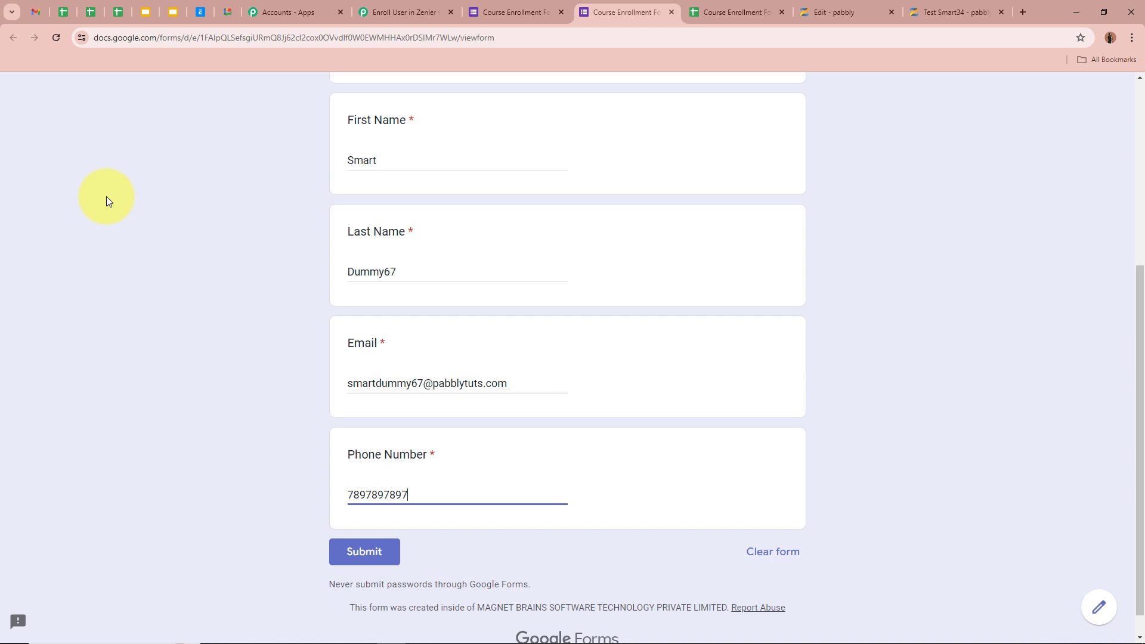
{"action": "left_click", "coordinate": [404, 159]}
{"action": "left_click", "coordinate": [424, 270]}
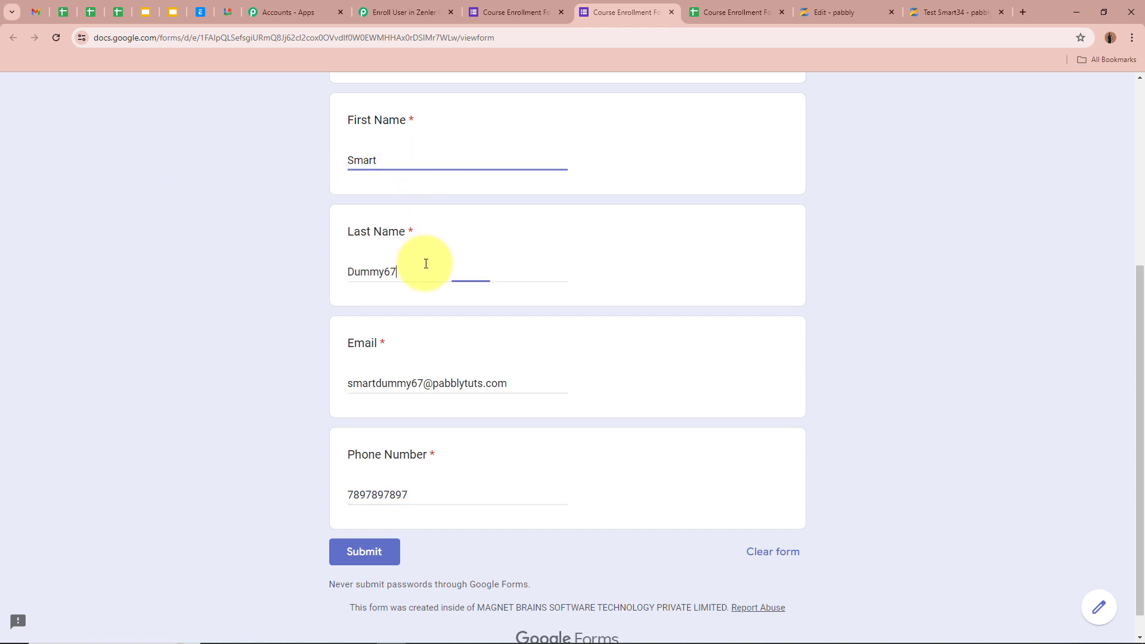
{"action": "left_click", "coordinate": [562, 384]}
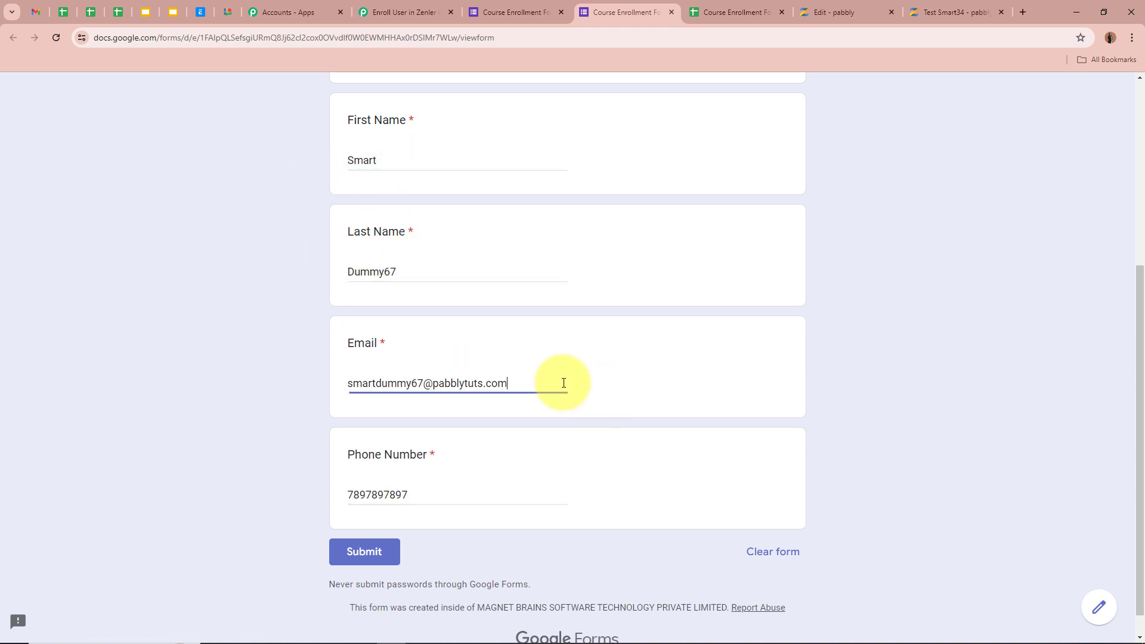
{"action": "left_click", "coordinate": [446, 494]}
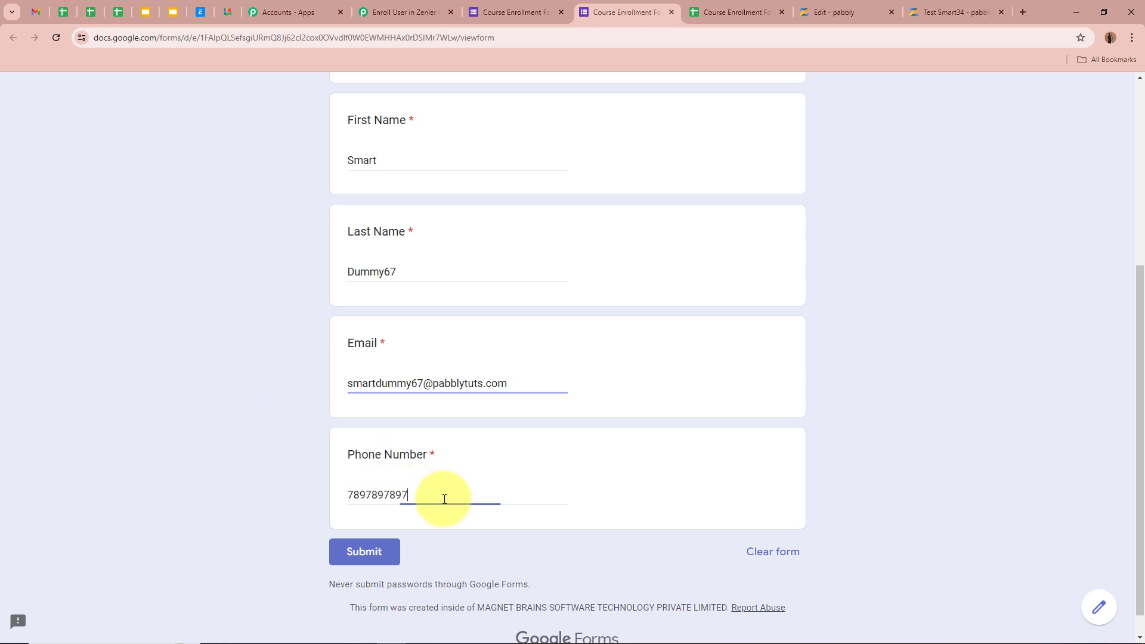
{"action": "scroll", "coordinate": [253, 385], "scroll_direction": "down", "scroll_amount": 1}
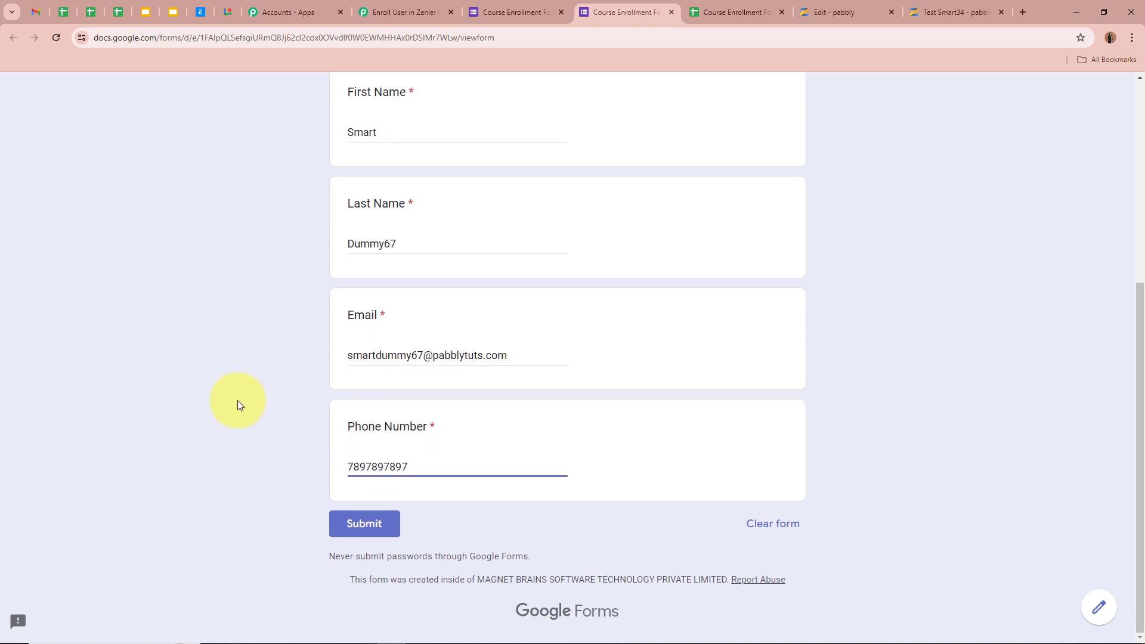
{"action": "left_click", "coordinate": [366, 530]}
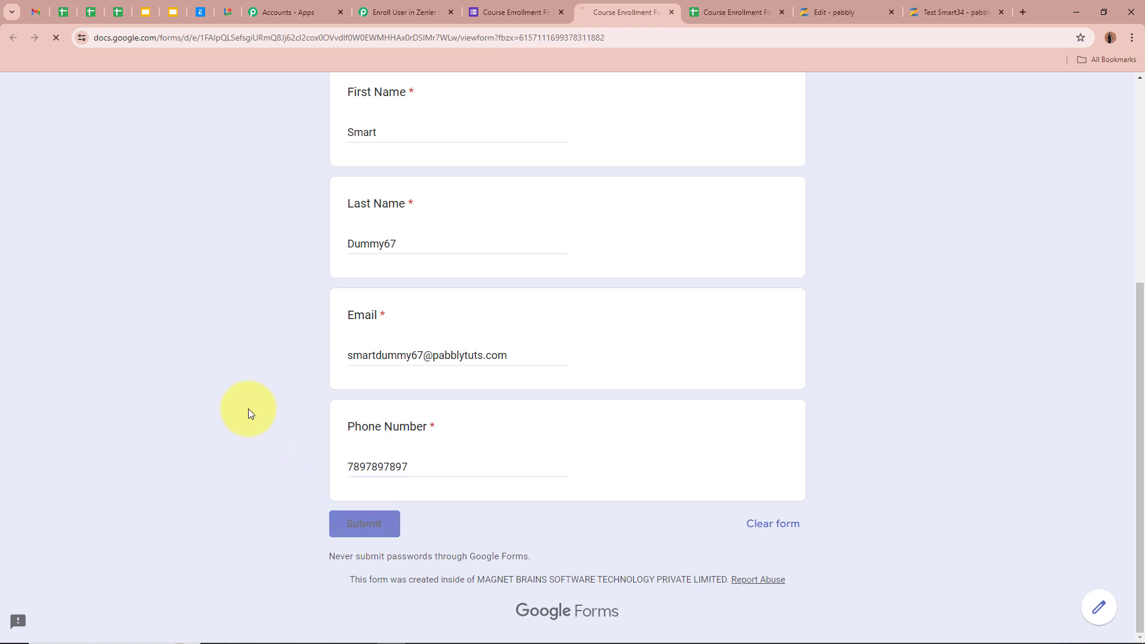
Check the 'Your response has been recorded' confirmation, then switch to the Zenler tab
{"action": "left_click_drag", "start_coordinate": [357, 287], "coordinate": [585, 287]}
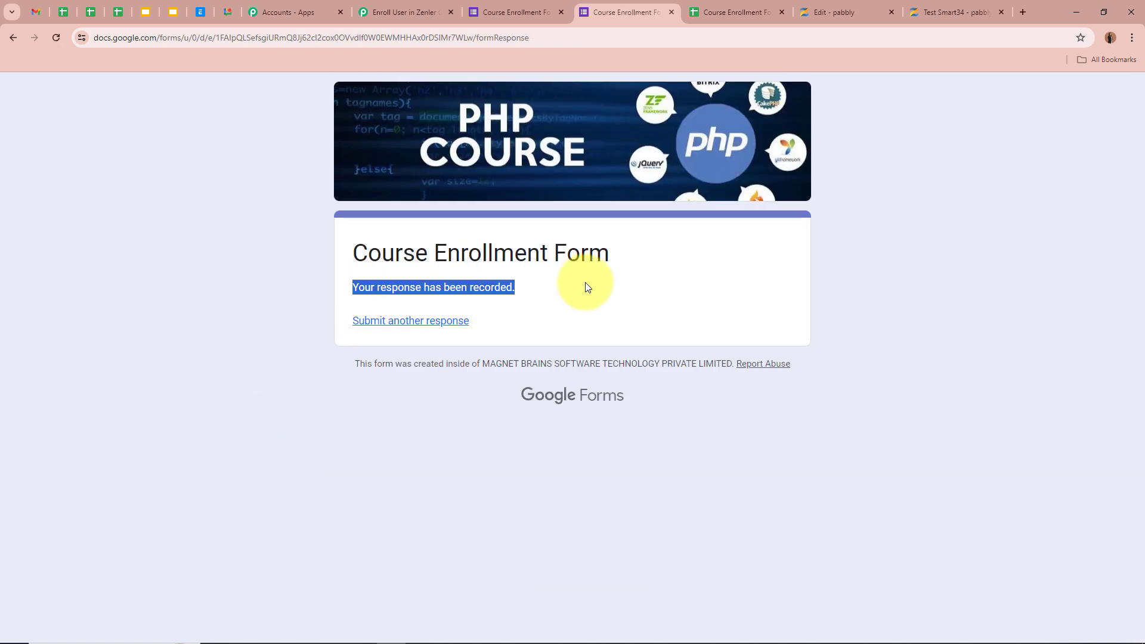
{"action": "left_click", "coordinate": [588, 288]}
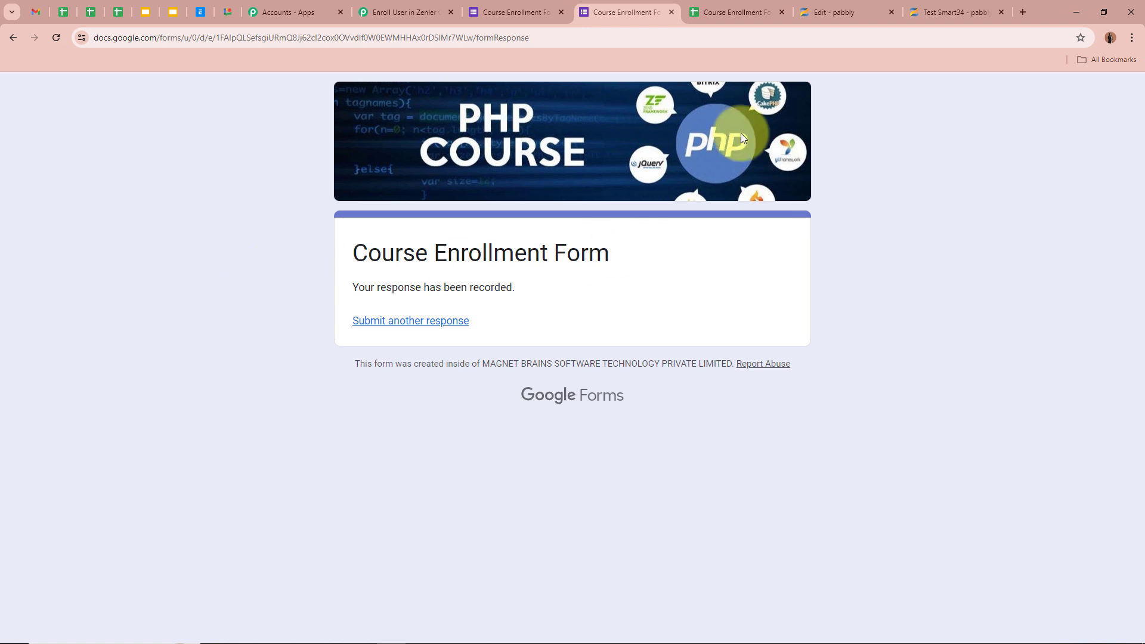
{"action": "left_click", "coordinate": [838, 12]}
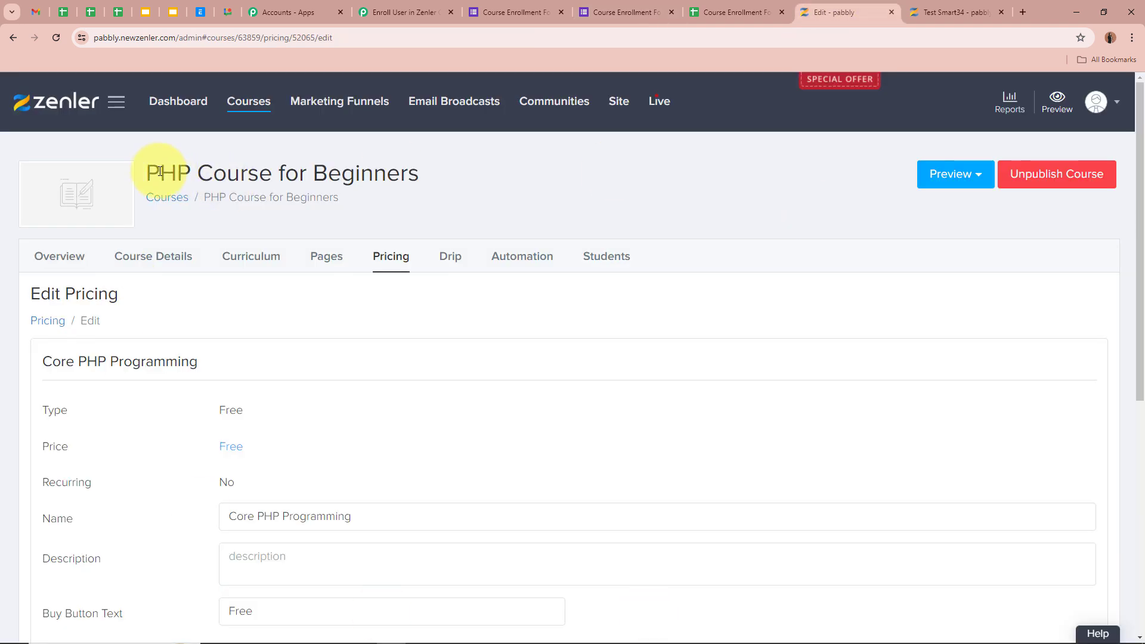
Open the PHP Course for Beginners Students list, now showing 54 people with the newest listed first
{"action": "left_click_drag", "start_coordinate": [143, 173], "coordinate": [636, 171]}
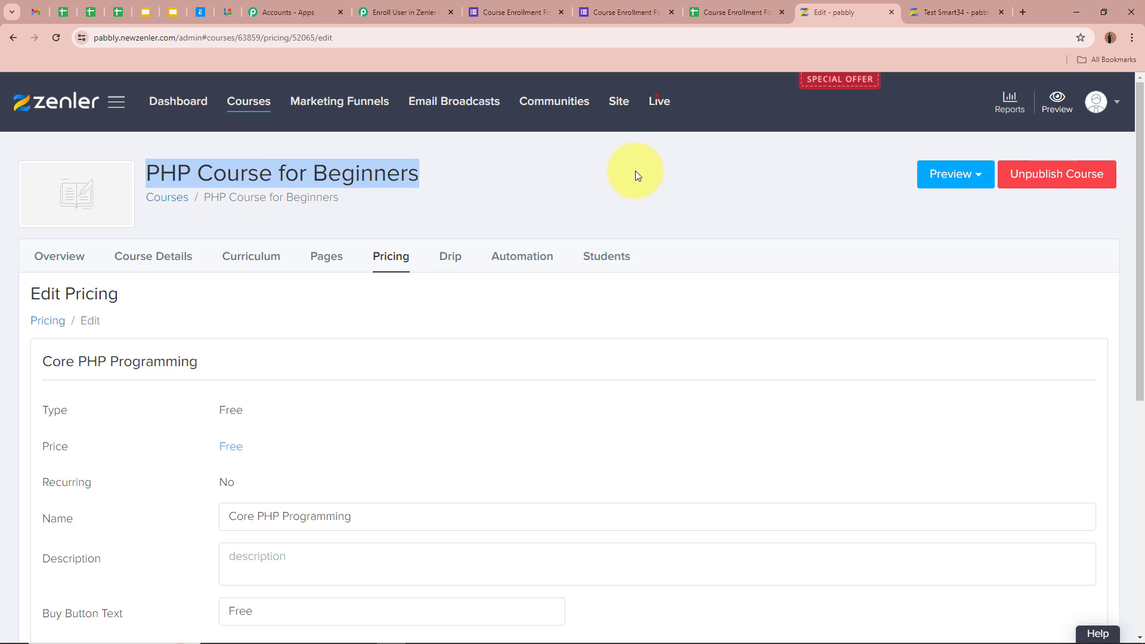
{"action": "left_click", "coordinate": [620, 262]}
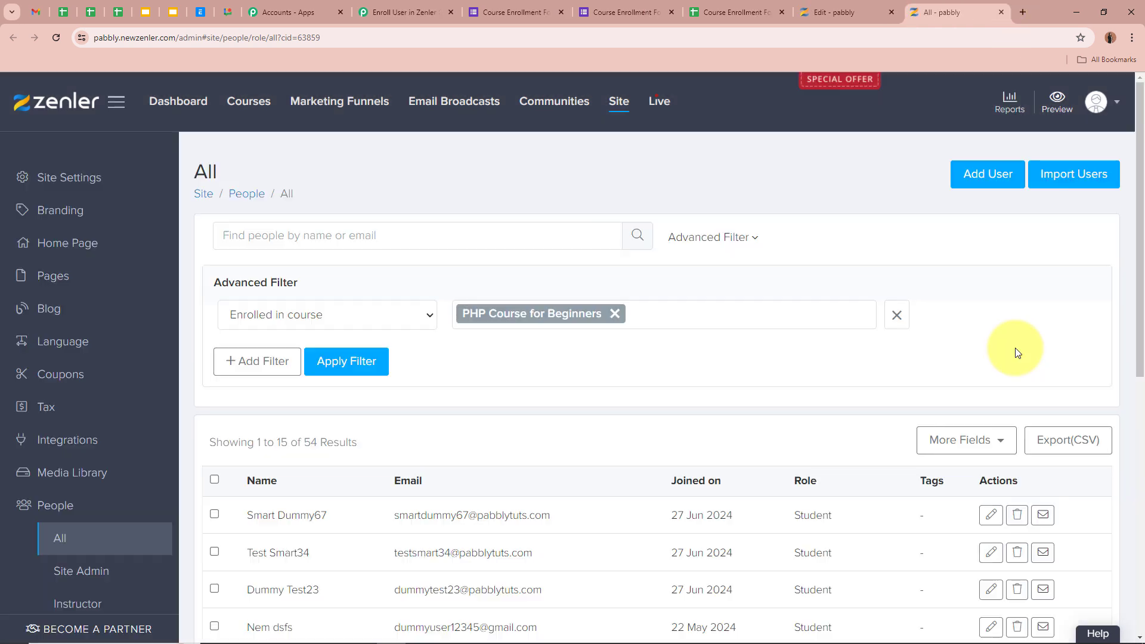
{"action": "scroll", "coordinate": [883, 332], "scroll_direction": "down", "scroll_amount": 4}
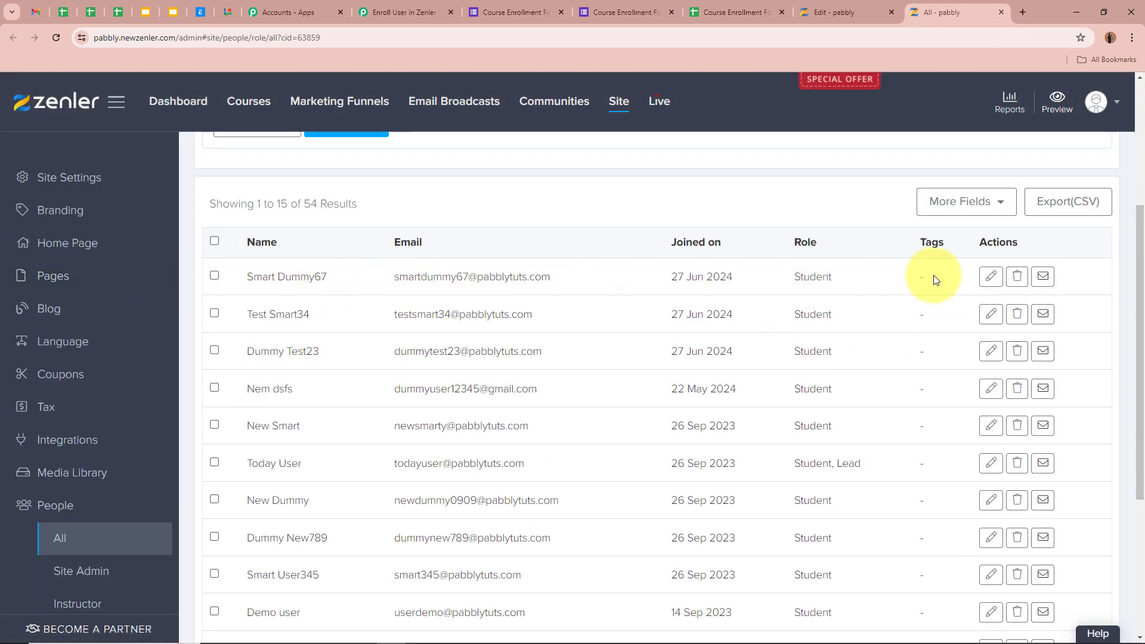
Open the newest student's profile and confirm Activities logs enrollment in PHP Course for Beginners
{"action": "left_click", "coordinate": [991, 276]}
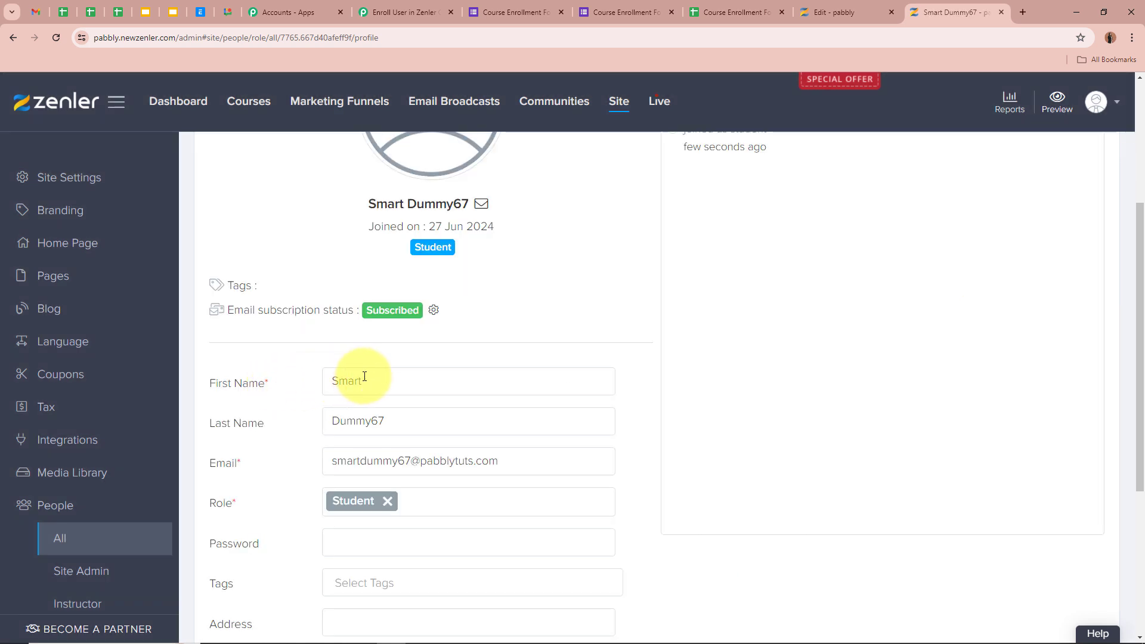
{"action": "scroll", "coordinate": [427, 424], "scroll_direction": "down", "scroll_amount": 1}
{"action": "scroll", "coordinate": [427, 424], "scroll_direction": "down", "scroll_amount": 1}
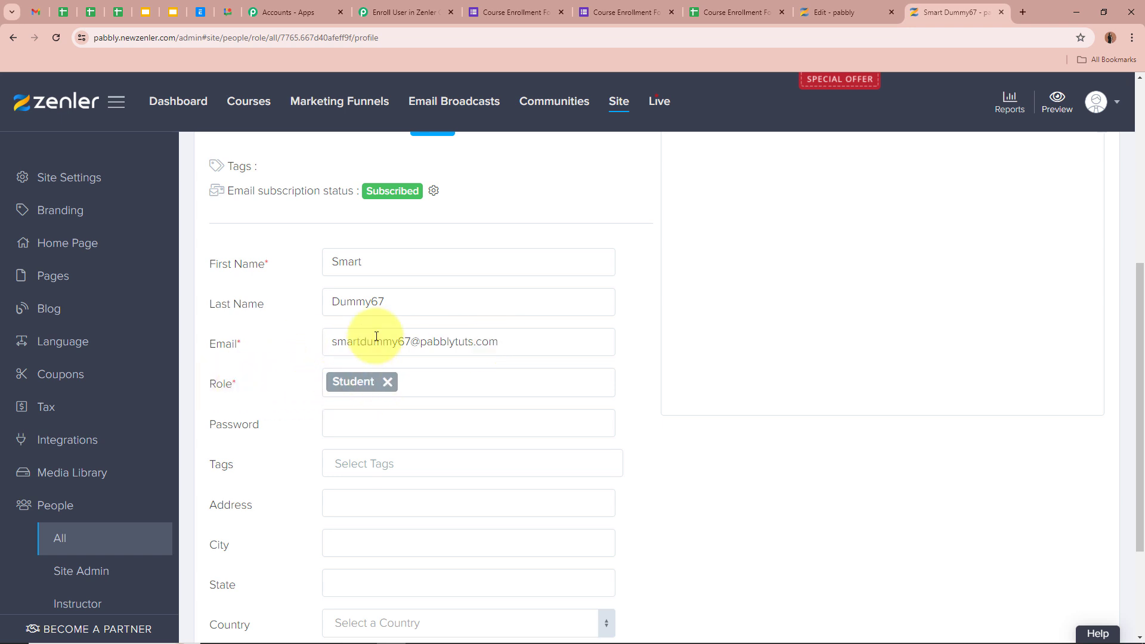
{"action": "scroll", "coordinate": [350, 199], "scroll_direction": "up", "scroll_amount": 5}
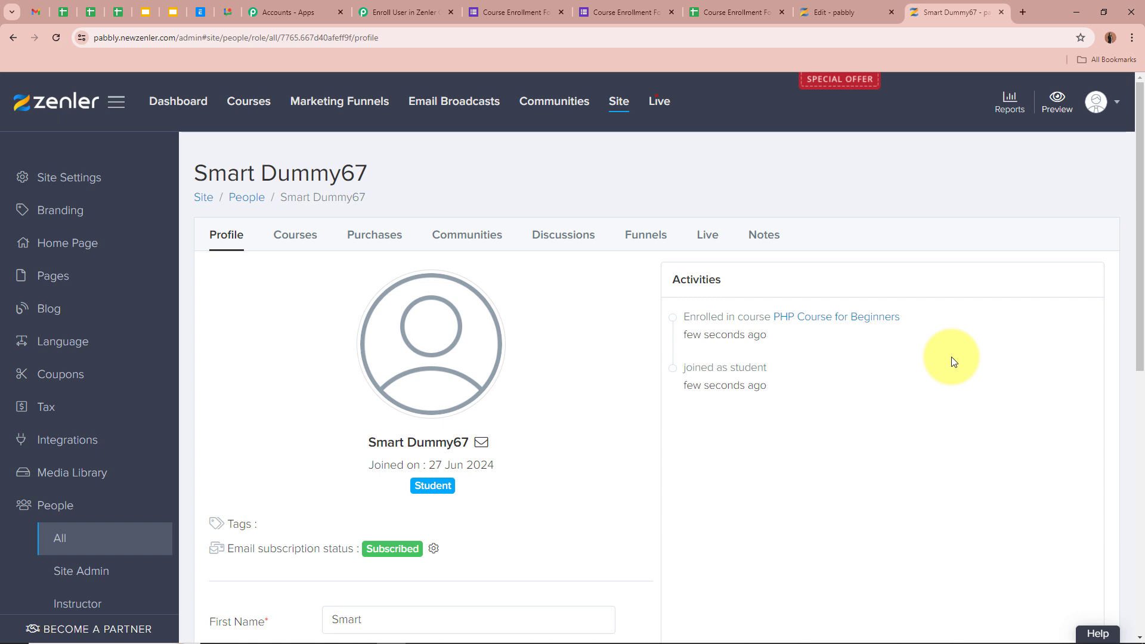
{"action": "left_click", "coordinate": [403, 12]}
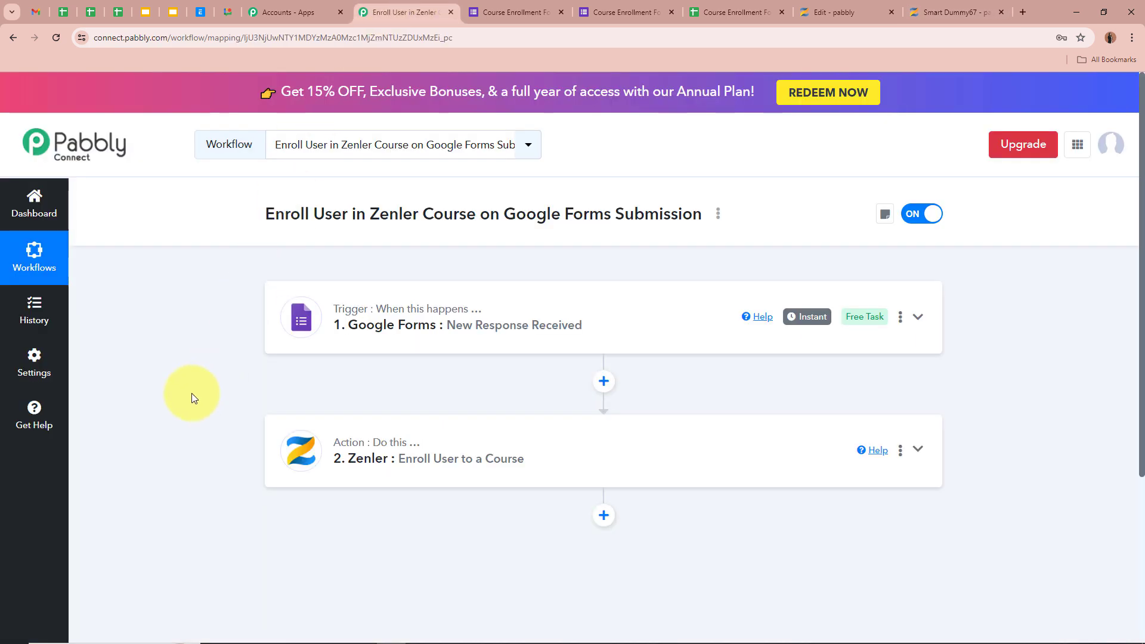